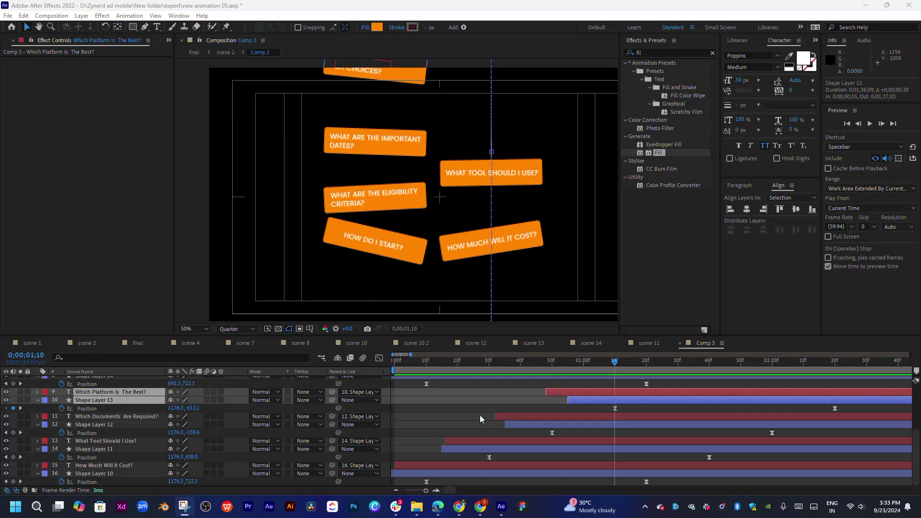
# Step: Scrub through Comp 3's card animation to check it
pyautogui.scroll(2, 478, 406)
pyautogui.moveTo(453, 361); pyautogui.dragTo(553, 367)
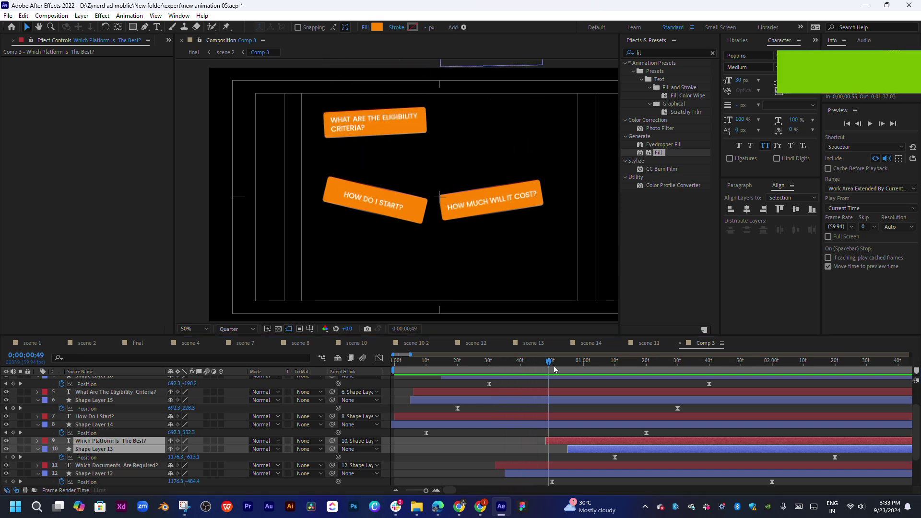
pyautogui.moveTo(553, 368)
pyautogui.mouseDown()
pyautogui.moveTo(550, 377)
pyautogui.moveTo(433, 382)
pyautogui.mouseUp()
pyautogui.scroll(-2, 468, 434)
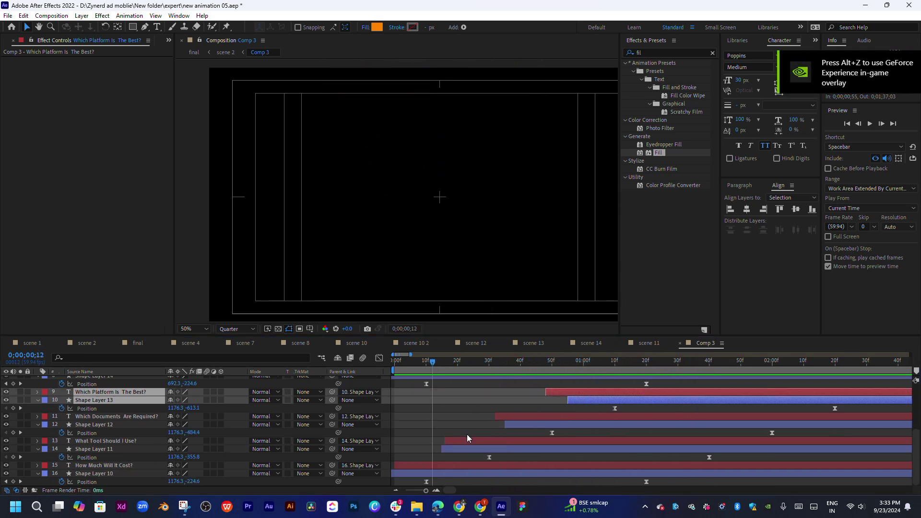
# Step: Move the Eligibility Criteria text and its shape layer to start later, around frame 30
pyautogui.click(487, 362)
pyautogui.scroll(3, 495, 407)
pyautogui.scroll(2, 495, 407)
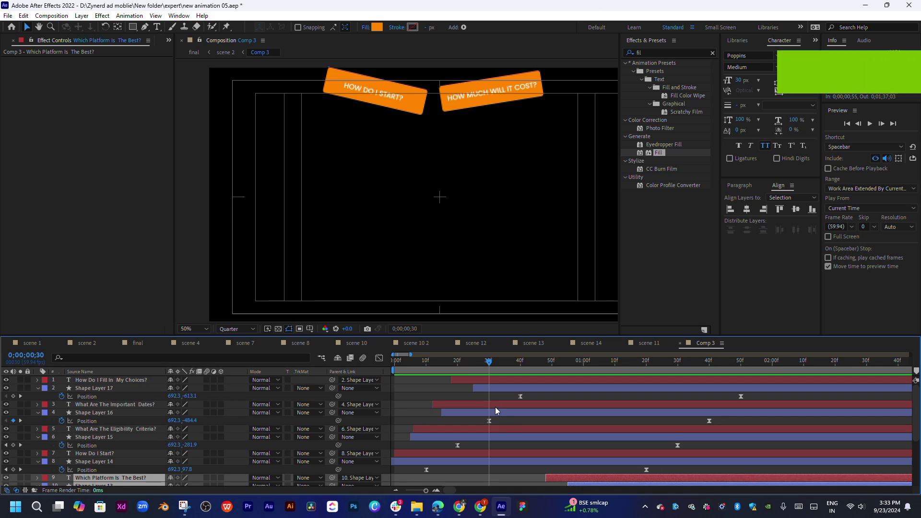
pyautogui.click(479, 438)
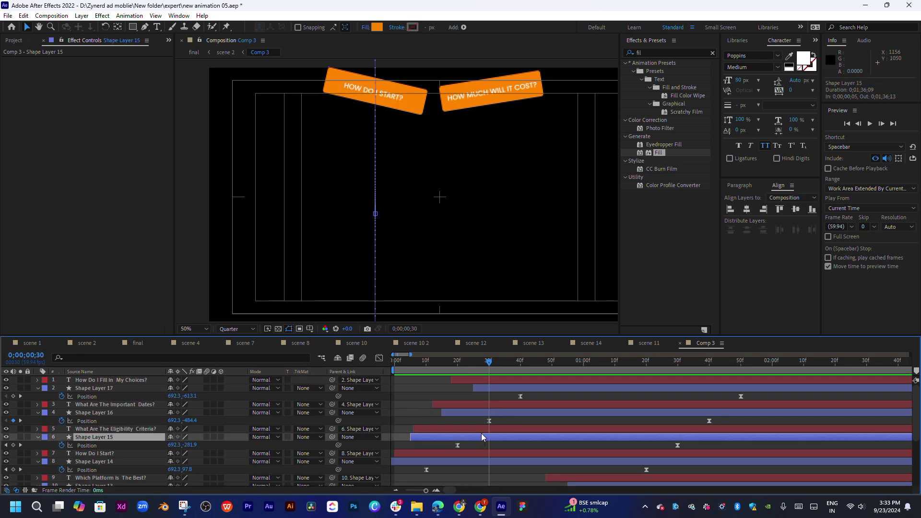
pyautogui.click(505, 436)
pyautogui.keyDown('ctrl'); pyautogui.click(505, 429); pyautogui.keyUp('ctrl')
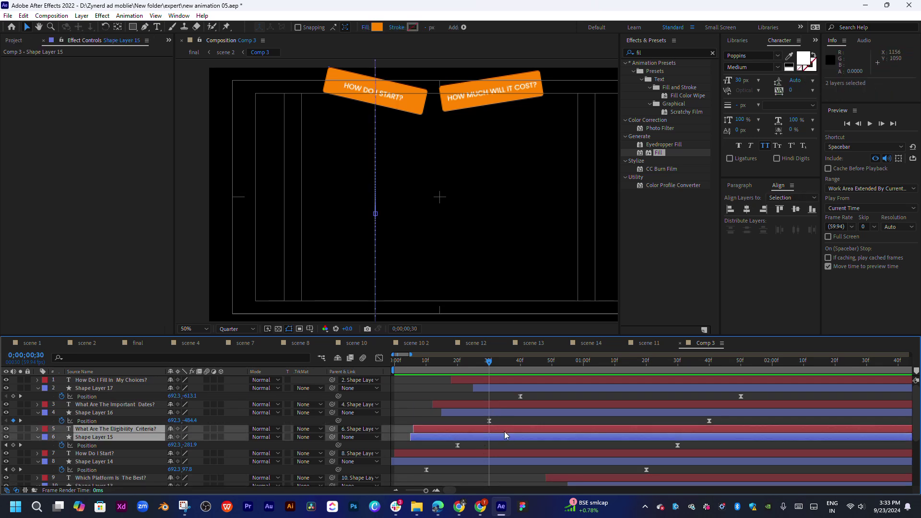
pyautogui.moveTo(505, 429); pyautogui.dragTo(538, 436)
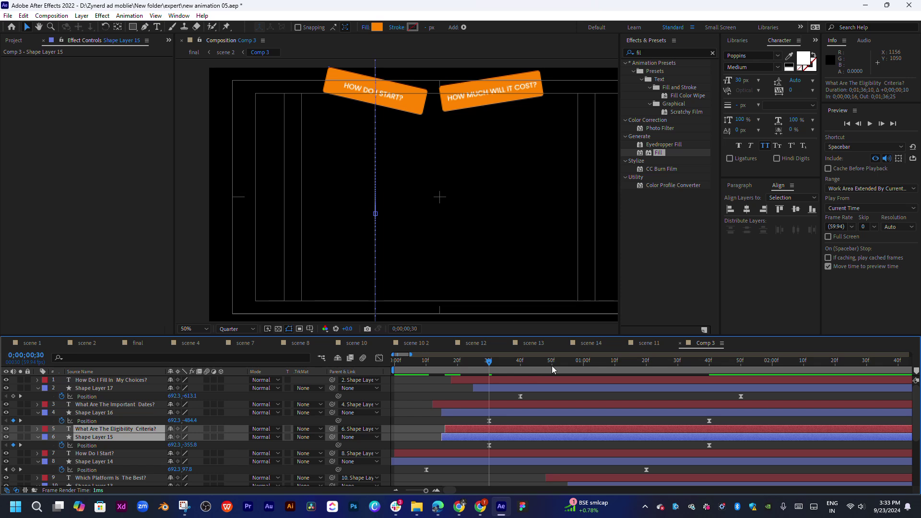
# Step: Shift the Important Dates text-and-shape pair later, to about frame 50
pyautogui.click(552, 366)
pyautogui.click(533, 410)
pyautogui.keyDown('ctrl'); pyautogui.click(523, 404); pyautogui.keyUp('ctrl')
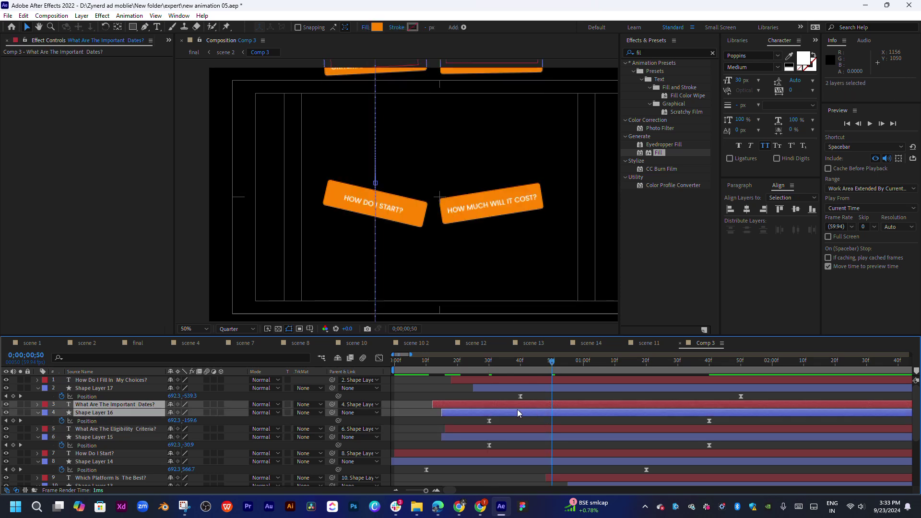
pyautogui.moveTo(517, 410); pyautogui.dragTo(580, 410)
# Step: Start the Fill In My Choices text and Shape Layer 17 later, near 1:10
pyautogui.click(616, 367)
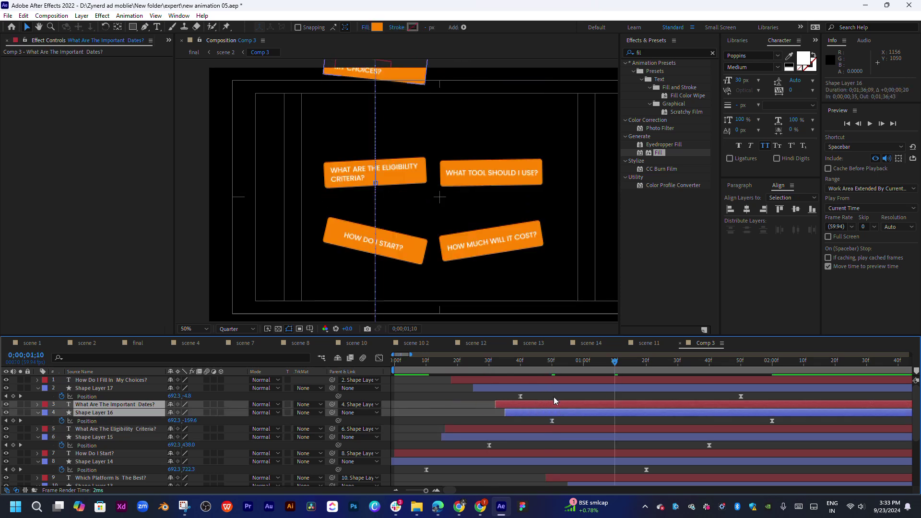
pyautogui.click(552, 396)
pyautogui.keyDown('ctrl'); pyautogui.click(548, 380); pyautogui.keyUp('ctrl')
pyautogui.moveTo(549, 380); pyautogui.dragTo(630, 382)
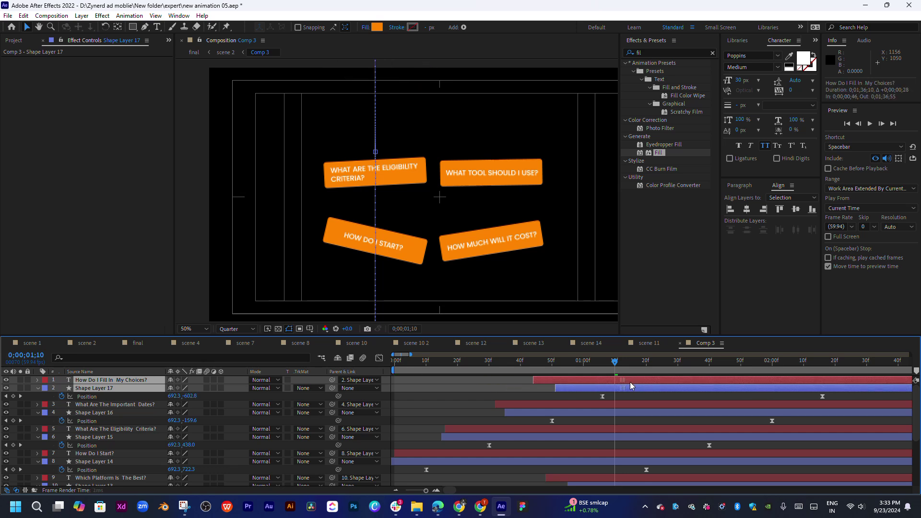
pyautogui.press('-')
pyautogui.press('-')
pyautogui.press('-')
# Step: Preview the retimed question cards in Comp 3
pyautogui.scroll(-4, 599, 427)
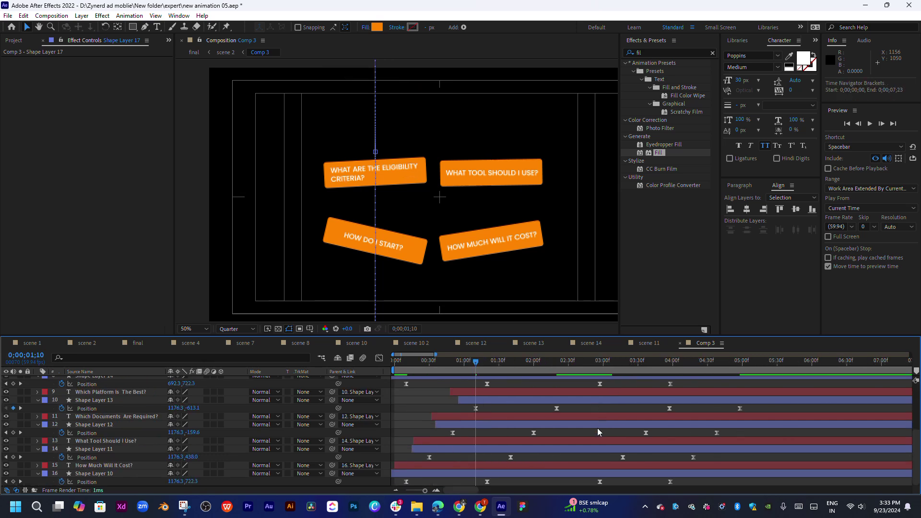
pyautogui.press('space')
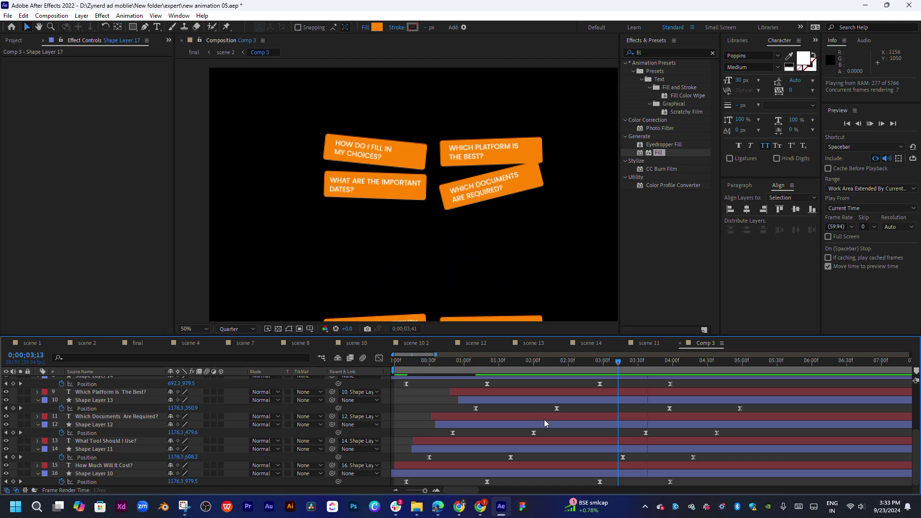
pyautogui.press('space')
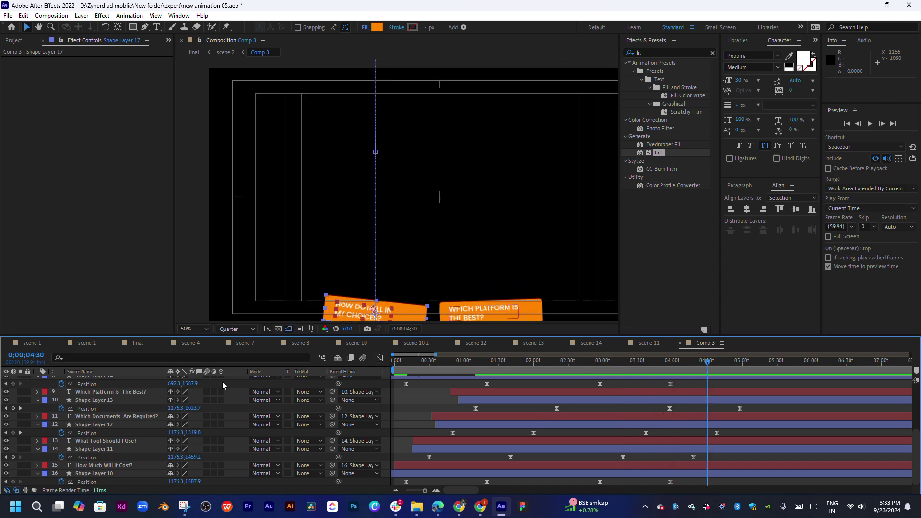
# Step: Switch to scene 2, then preview and scrub it to inspect the card frames
pyautogui.click(85, 343)
pyautogui.press('space')
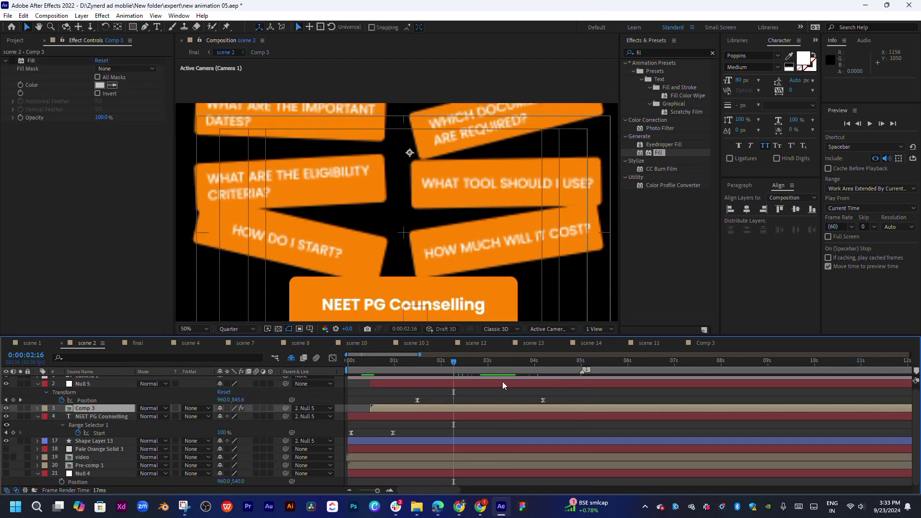
pyautogui.moveTo(419, 365)
pyautogui.mouseDown()
pyautogui.moveTo(480, 369)
pyautogui.moveTo(420, 371)
pyautogui.mouseUp()
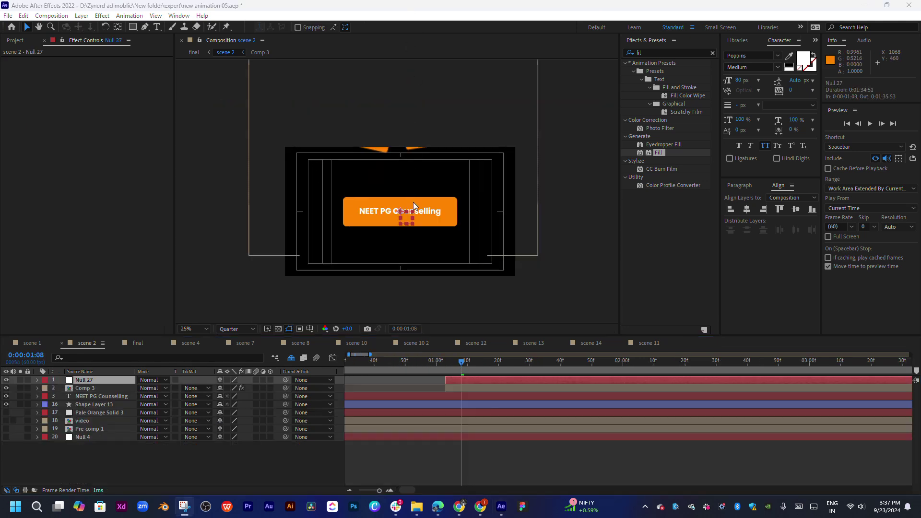
# Step: Fit the comp in the viewer and parent Comp 3 to Null 27
pyautogui.click(185, 329)
pyautogui.click(200, 170)
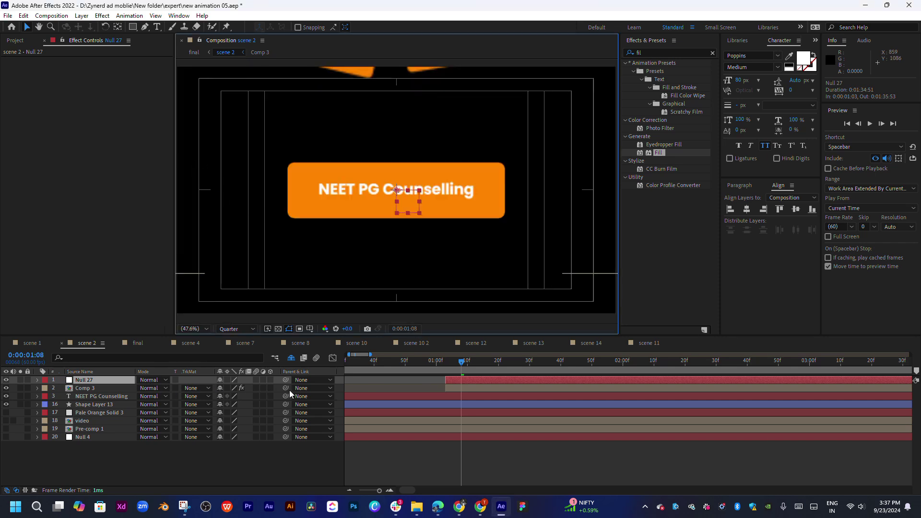
pyautogui.moveTo(286, 388); pyautogui.dragTo(120, 381)
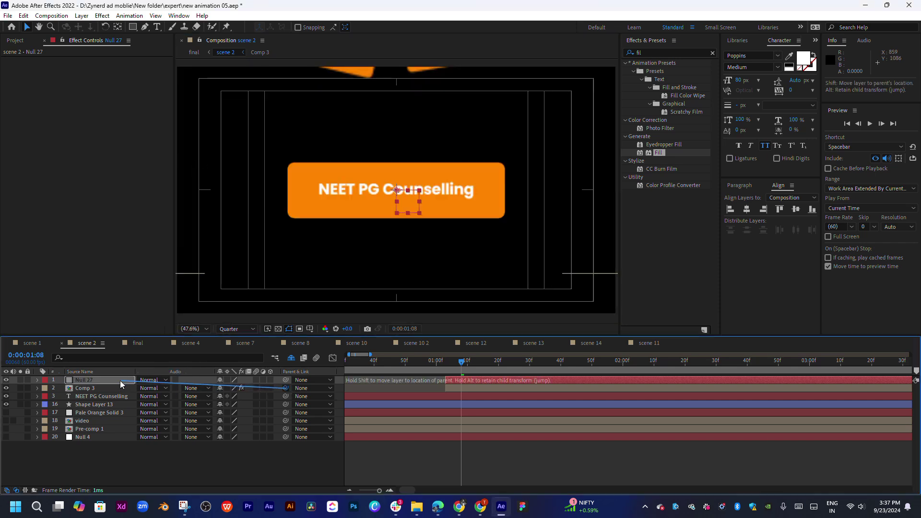
pyautogui.moveTo(445, 365)
pyautogui.mouseDown()
pyautogui.moveTo(585, 367)
pyautogui.moveTo(462, 370)
pyautogui.moveTo(461, 382)
pyautogui.moveTo(454, 368)
pyautogui.mouseUp()
# Step: Start Comp 3 and Null 27 slightly earlier, at 0:00:00:57
pyautogui.keyDown('ctrl'); pyautogui.click(472, 387); pyautogui.keyUp('ctrl')
pyautogui.click(433, 367)
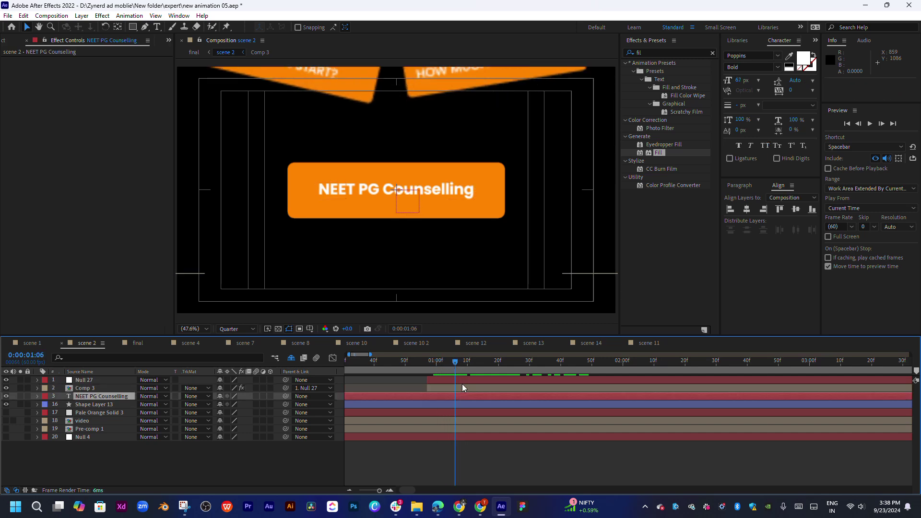
pyautogui.click(464, 381)
# Step: Enable Position keyframing on Null 27 and try lowering it to Y 590, then undo
pyautogui.press('p')
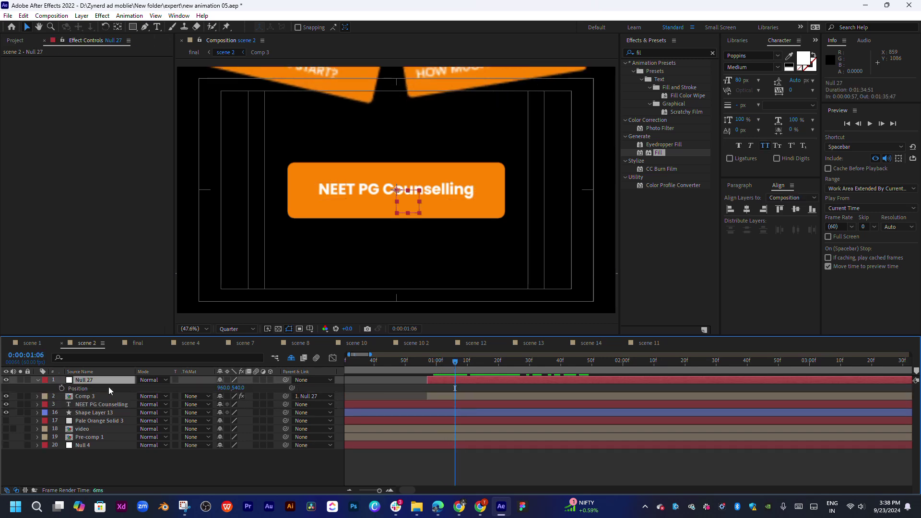
pyautogui.click(61, 388)
pyautogui.scroll(3, 455, 359)
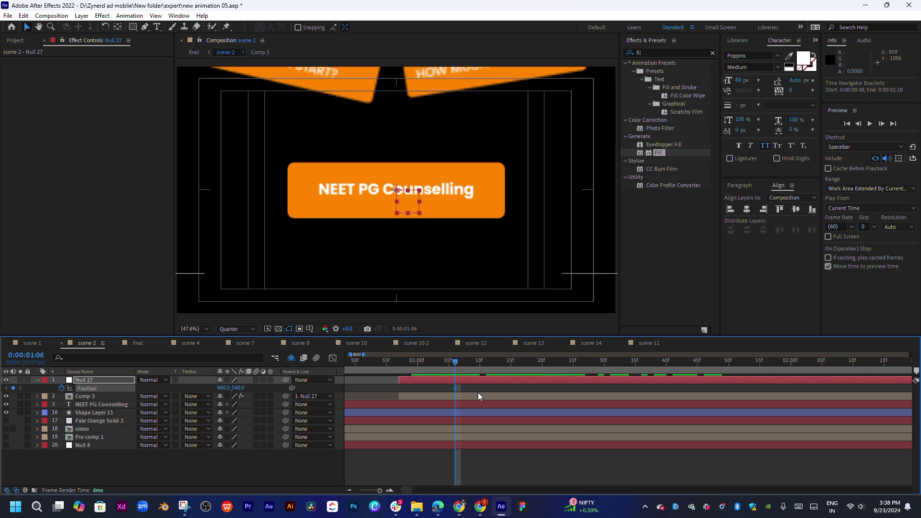
pyautogui.moveTo(460, 365); pyautogui.dragTo(588, 373)
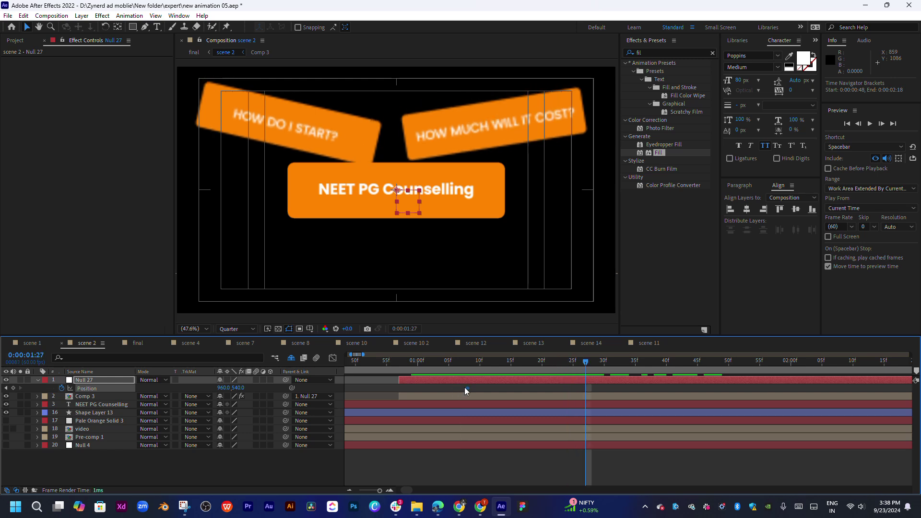
pyautogui.click(586, 387)
pyautogui.hscroll(3, 552, 389)
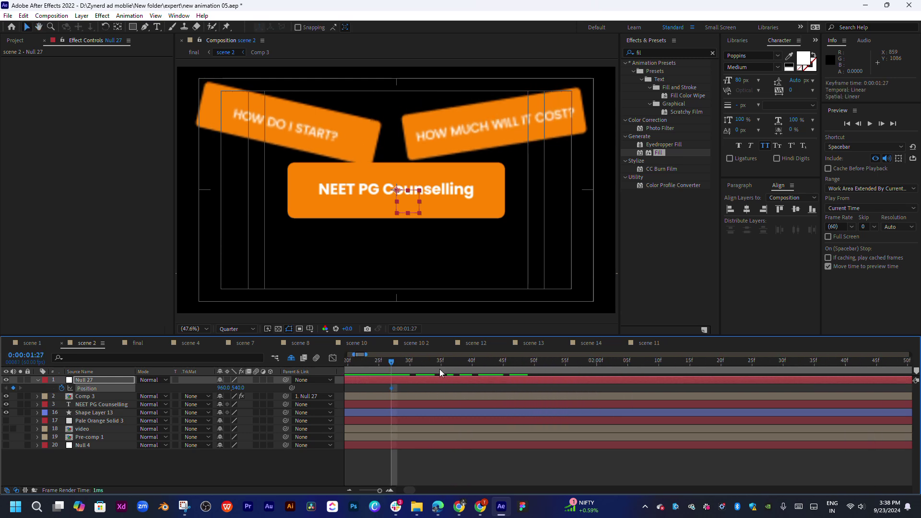
pyautogui.click(441, 363)
pyautogui.moveTo(442, 362); pyautogui.dragTo(440, 367)
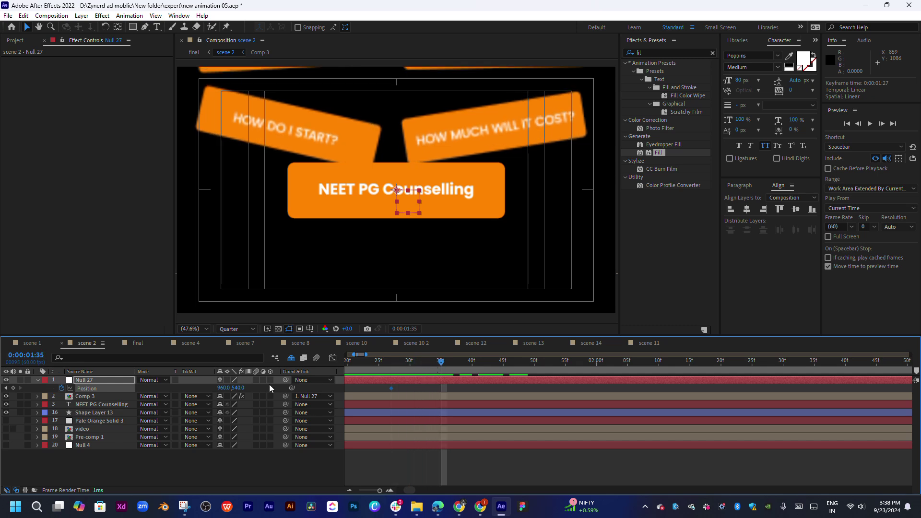
pyautogui.moveTo(242, 389); pyautogui.dragTo(264, 387)
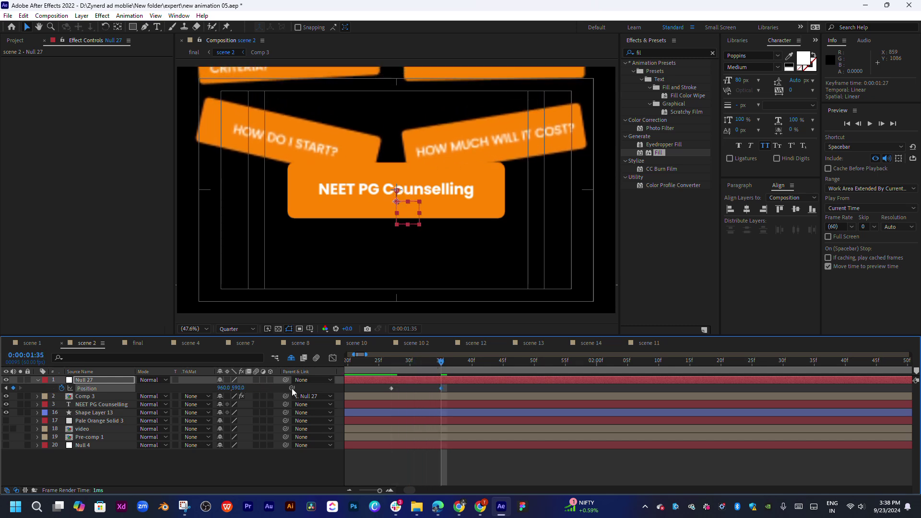
pyautogui.hotkey('ctrl', 'z')
# Step: Parent NEET PG Counselling and Shape Layer 13 to Null 27
pyautogui.moveTo(427, 393)
pyautogui.mouseDown()
pyautogui.moveTo(681, 401)
pyautogui.moveTo(522, 404)
pyautogui.mouseUp()
pyautogui.click(522, 404)
pyautogui.keyDown('ctrl'); pyautogui.click(482, 413); pyautogui.keyUp('ctrl')
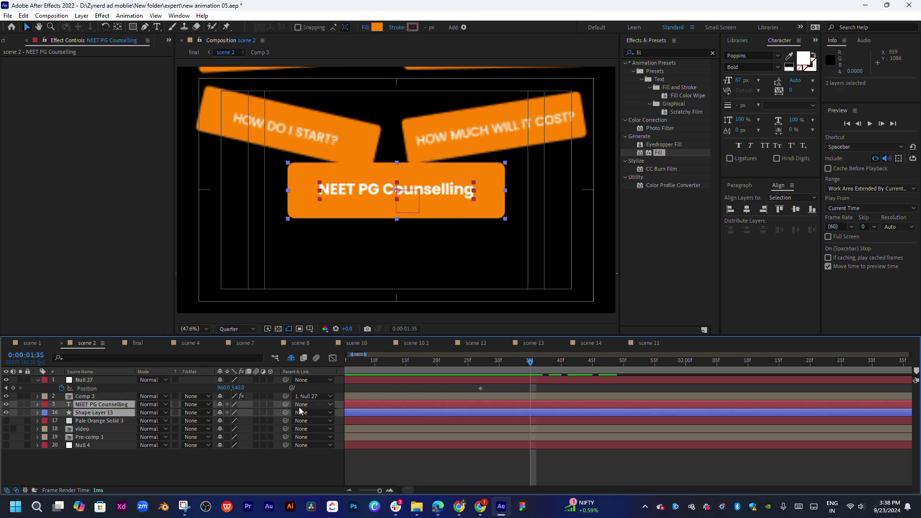
pyautogui.moveTo(220, 407); pyautogui.dragTo(93, 382)
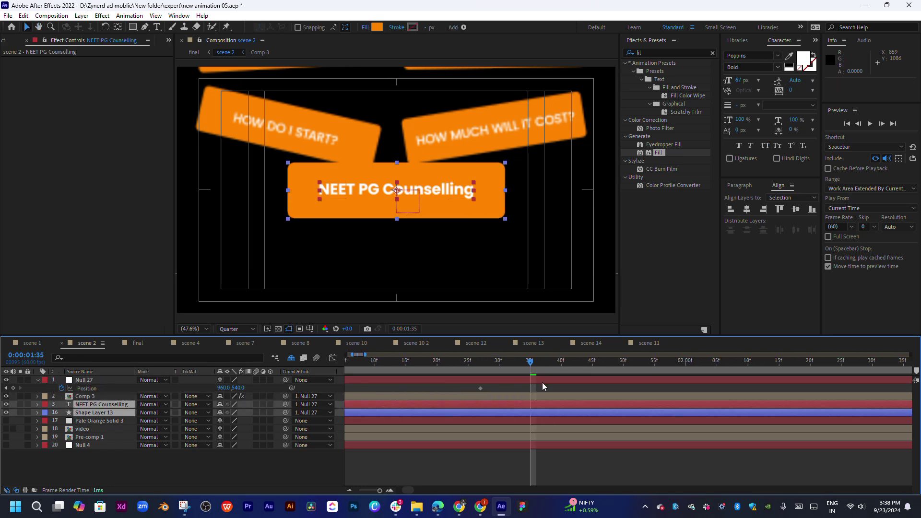
# Step: Add a Null 27 Position keyframe that slides the cards down to 960,662
pyautogui.moveTo(560, 398); pyautogui.dragTo(487, 401)
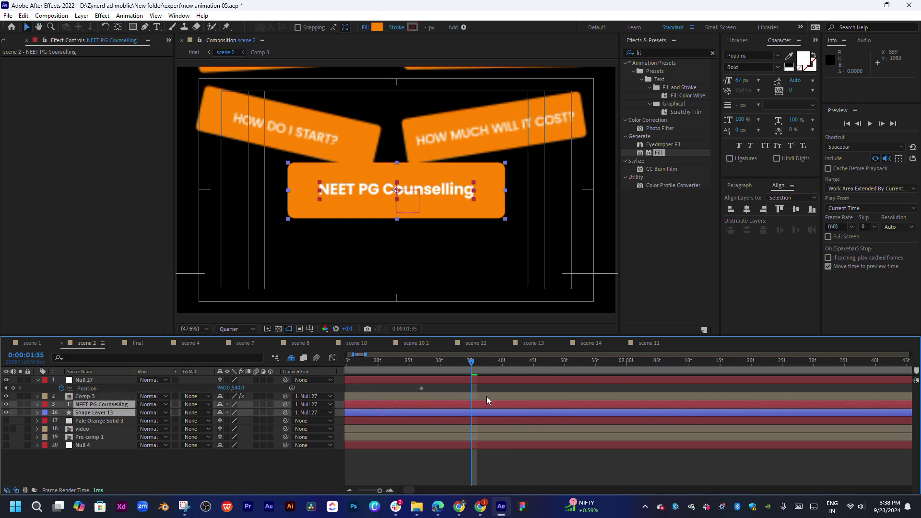
pyautogui.click(421, 388)
pyautogui.moveTo(420, 365); pyautogui.dragTo(471, 364)
pyautogui.moveTo(239, 387); pyautogui.dragTo(345, 388)
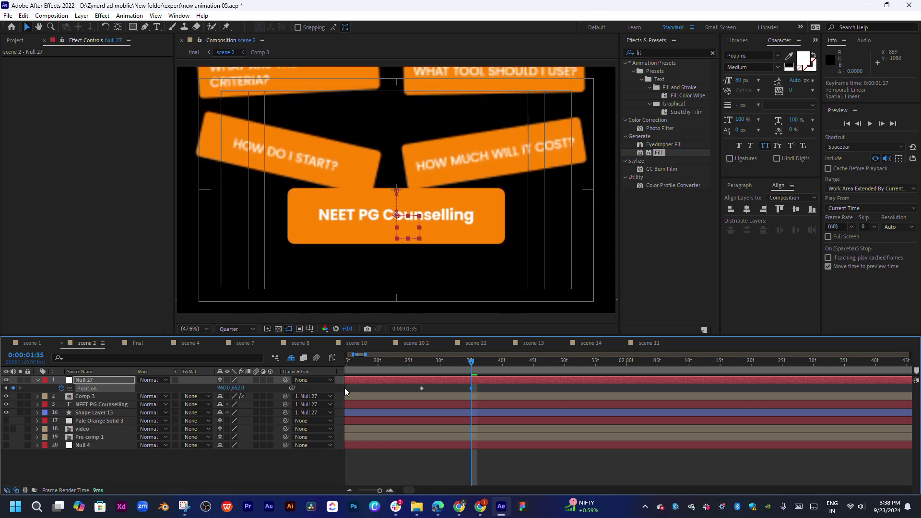
# Step: Preview the slide, then push Null 27 further down to Y 694
pyautogui.press('space')
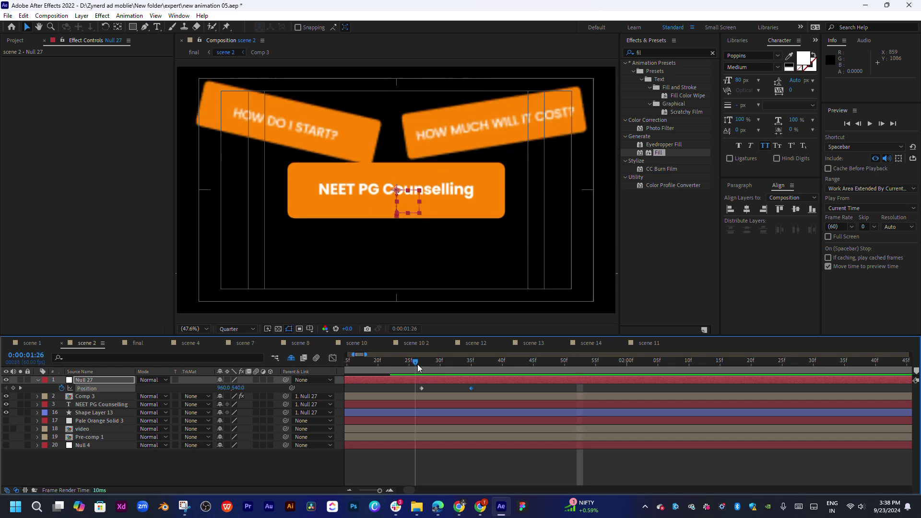
pyautogui.press('space')
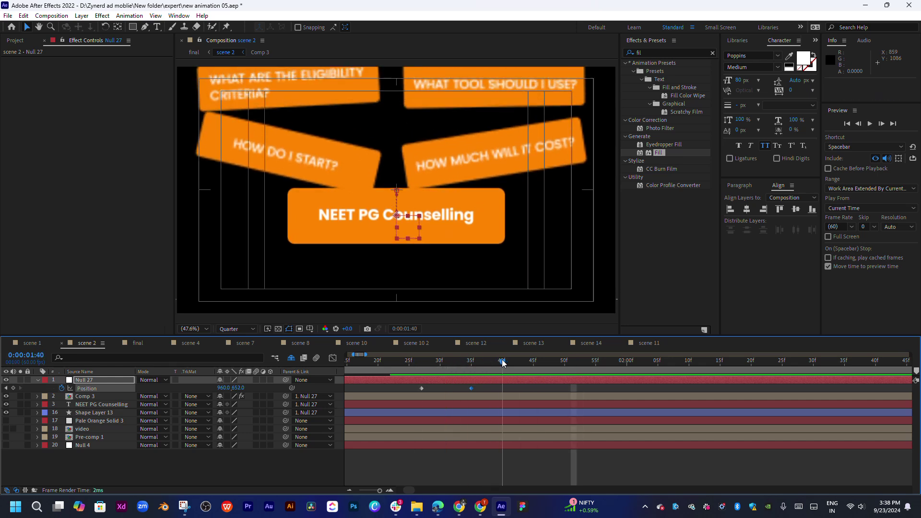
pyautogui.moveTo(241, 392); pyautogui.dragTo(367, 385)
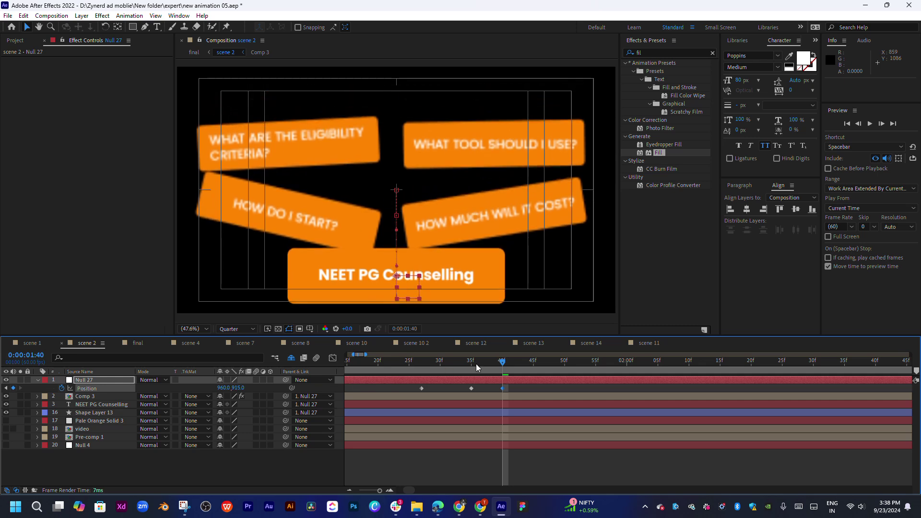
pyautogui.press('space')
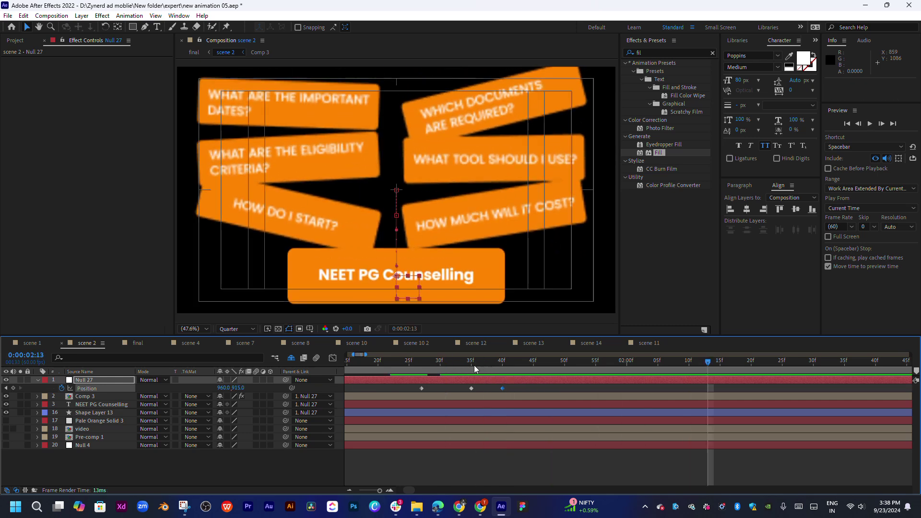
pyautogui.press('space')
# Step: Copy the middle Position keyframe at 1:35 and shift the selected keyframe to 01:45
pyautogui.moveTo(465, 366); pyautogui.dragTo(527, 388)
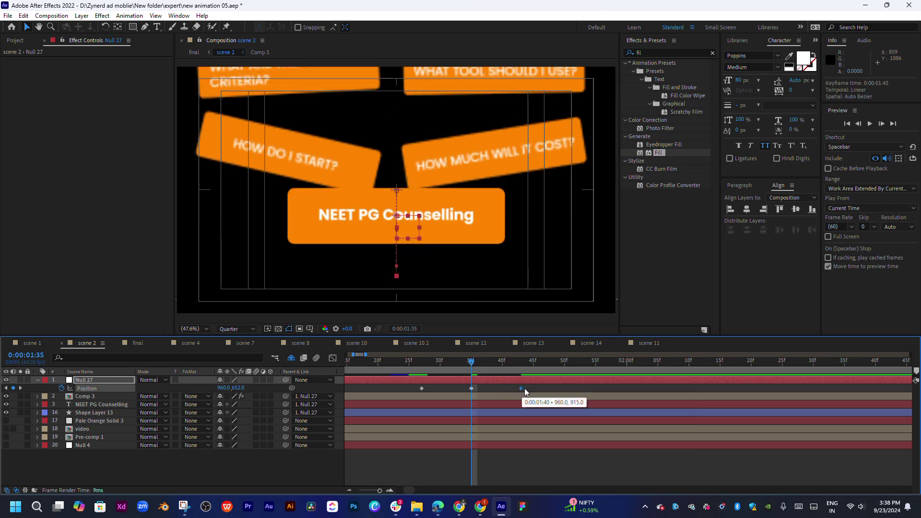
pyautogui.click(473, 388)
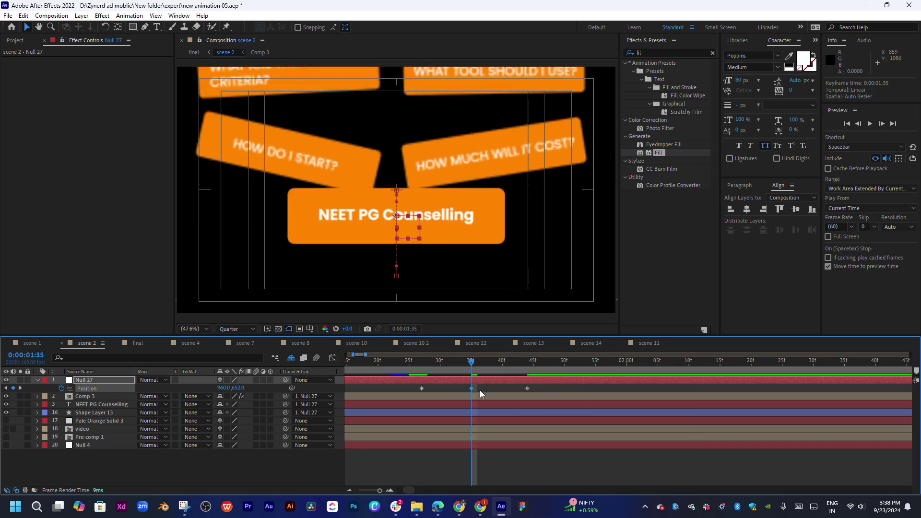
pyautogui.hotkey('ctrl', 'c')
pyautogui.click(482, 364)
pyautogui.moveTo(482, 364)
pyautogui.mouseDown()
pyautogui.moveTo(503, 365)
pyautogui.moveTo(459, 365)
pyautogui.mouseUp()
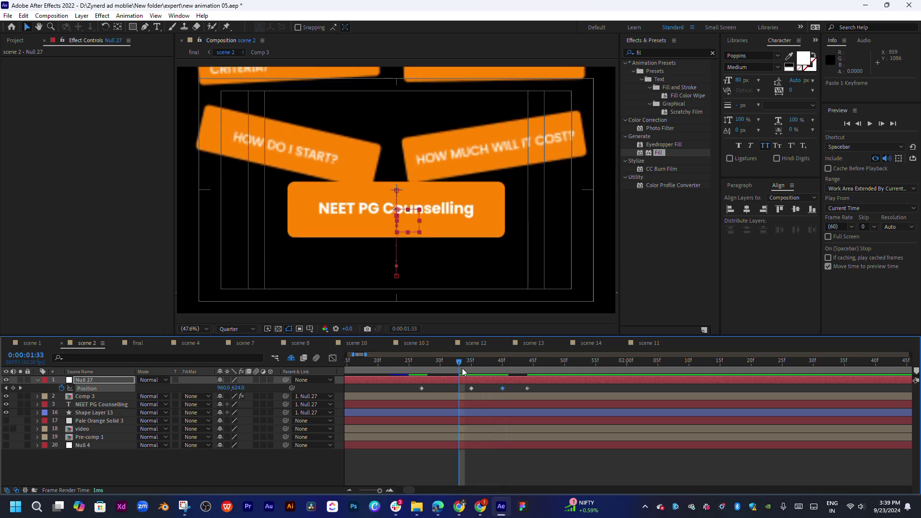
pyautogui.press('space')
pyautogui.press('space')
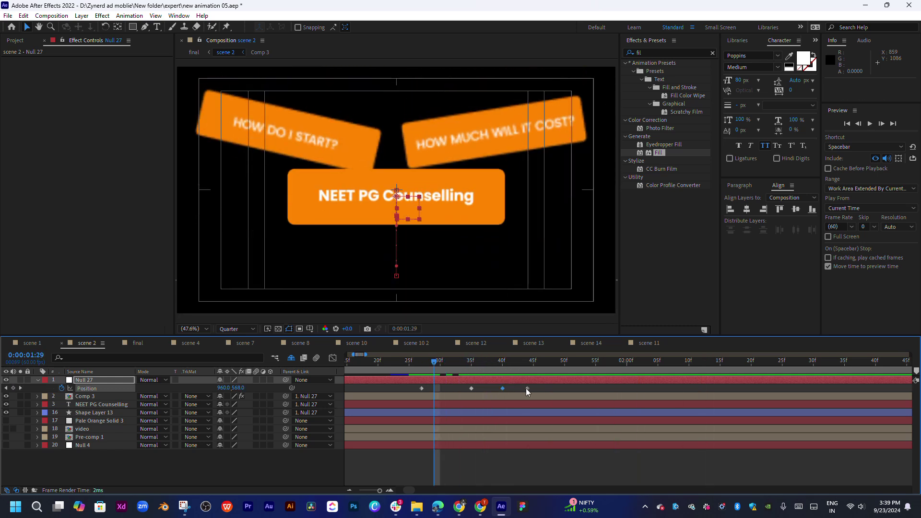
pyautogui.moveTo(527, 388)
pyautogui.mouseDown()
pyautogui.moveTo(535, 388)
pyautogui.moveTo(441, 376)
pyautogui.mouseUp()
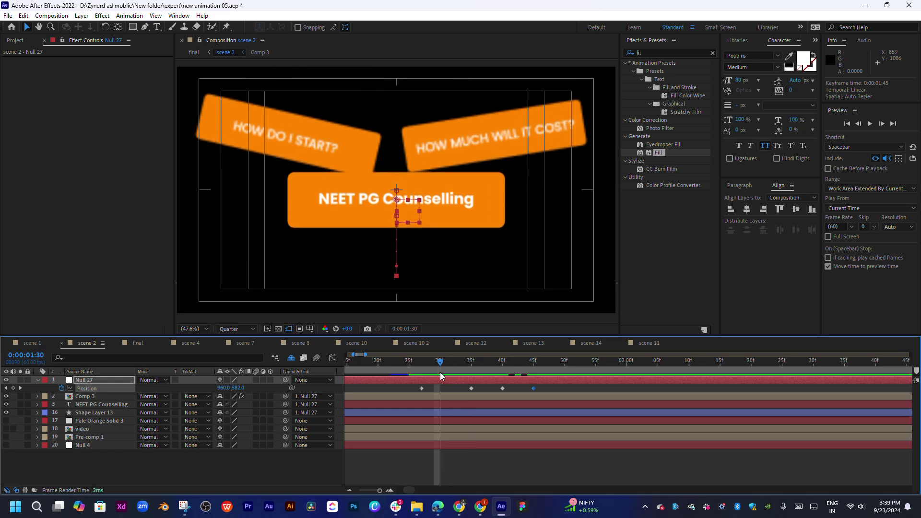
# Step: Retime three Position keyframes earlier, preview, then undo a later shift
pyautogui.moveTo(554, 391)
pyautogui.mouseDown()
pyautogui.moveTo(410, 388)
pyautogui.moveTo(469, 369)
pyautogui.mouseUp()
pyautogui.click(416, 372)
pyautogui.click(388, 367)
pyautogui.press('space')
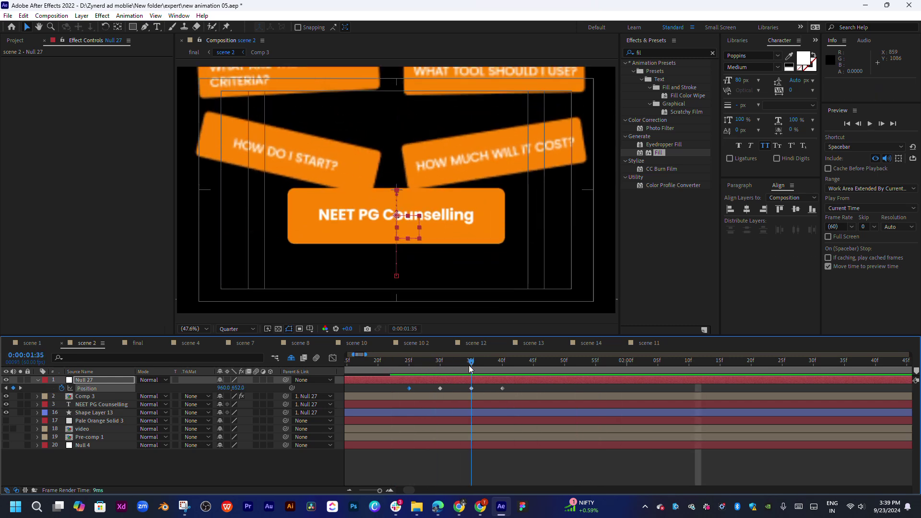
pyautogui.moveTo(511, 391)
pyautogui.mouseDown()
pyautogui.moveTo(430, 394)
pyautogui.moveTo(473, 389)
pyautogui.mouseUp()
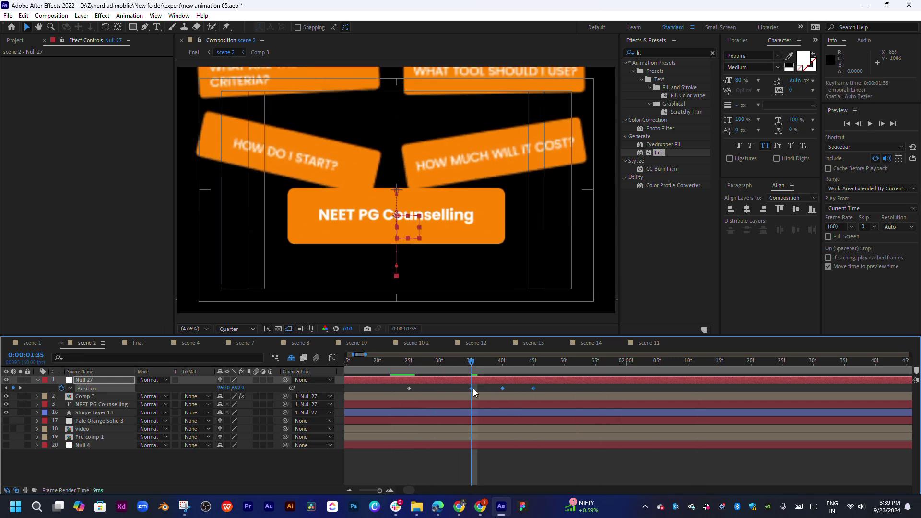
pyautogui.click(531, 367)
pyautogui.click(501, 393)
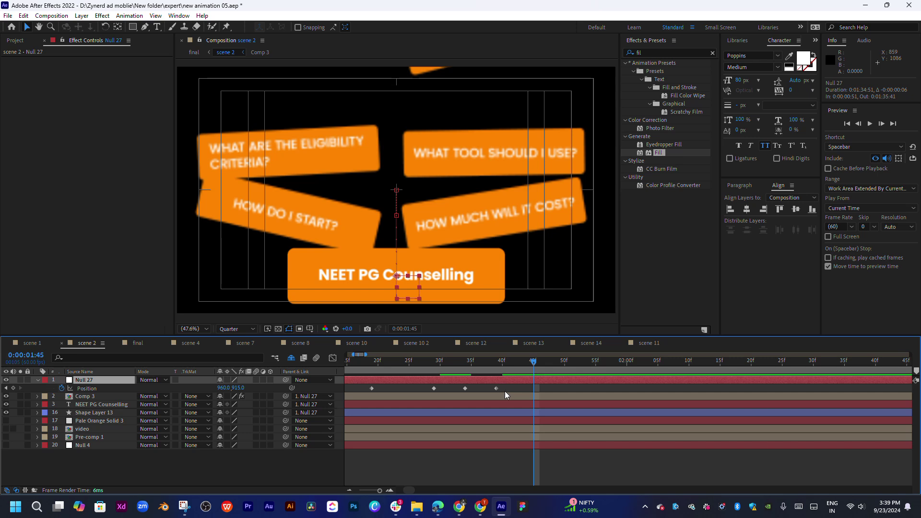
pyautogui.hotkey('ctrl', 'z')
# Step: Push the last Position keyframes later and preview the cards from 01:23
pyautogui.moveTo(534, 388)
pyautogui.mouseDown()
pyautogui.moveTo(497, 394)
pyautogui.moveTo(534, 388)
pyautogui.mouseUp()
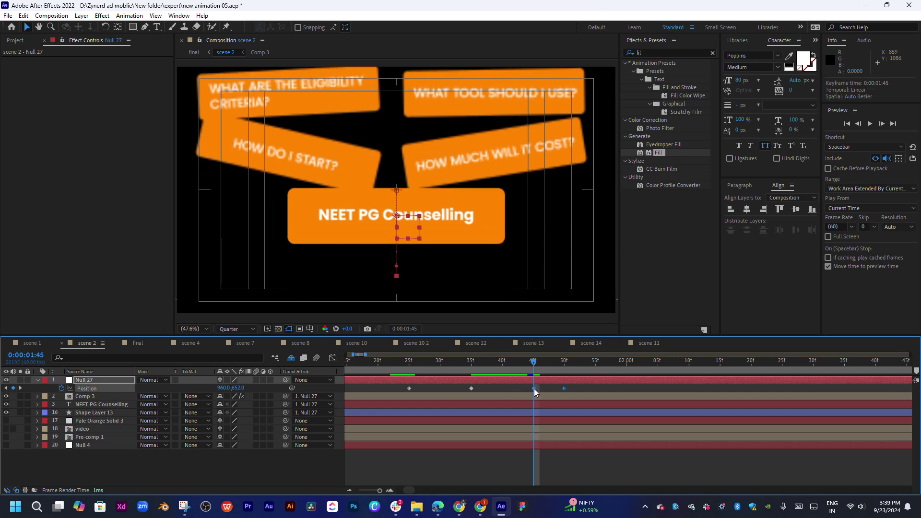
pyautogui.click(597, 367)
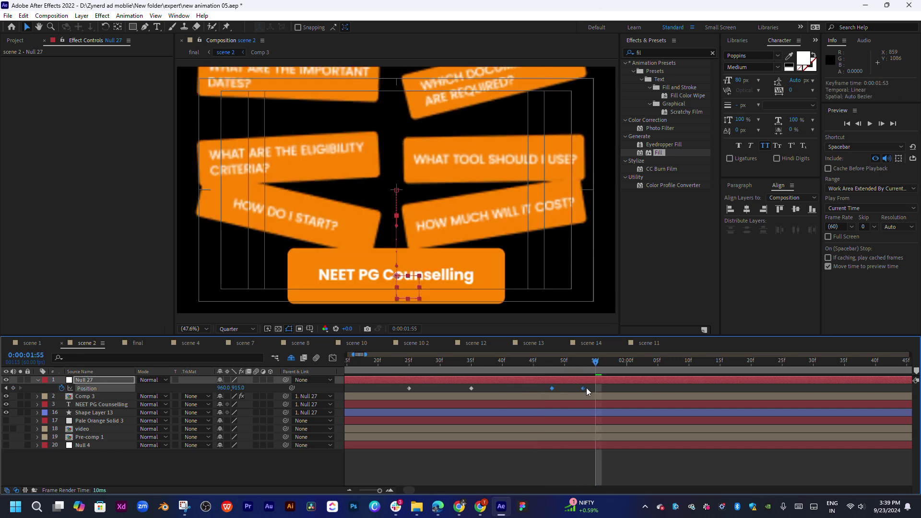
pyautogui.click(580, 387)
pyautogui.moveTo(564, 388); pyautogui.dragTo(596, 389)
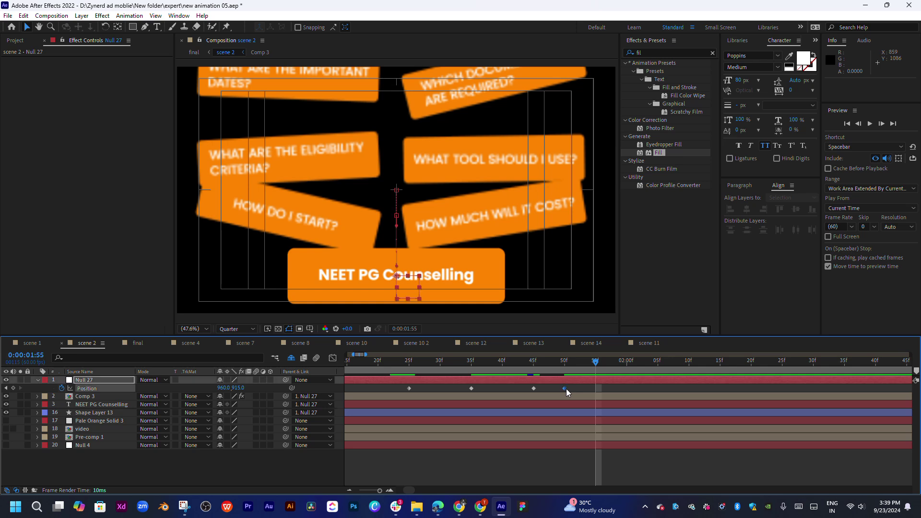
pyautogui.click(502, 363)
pyautogui.press('space')
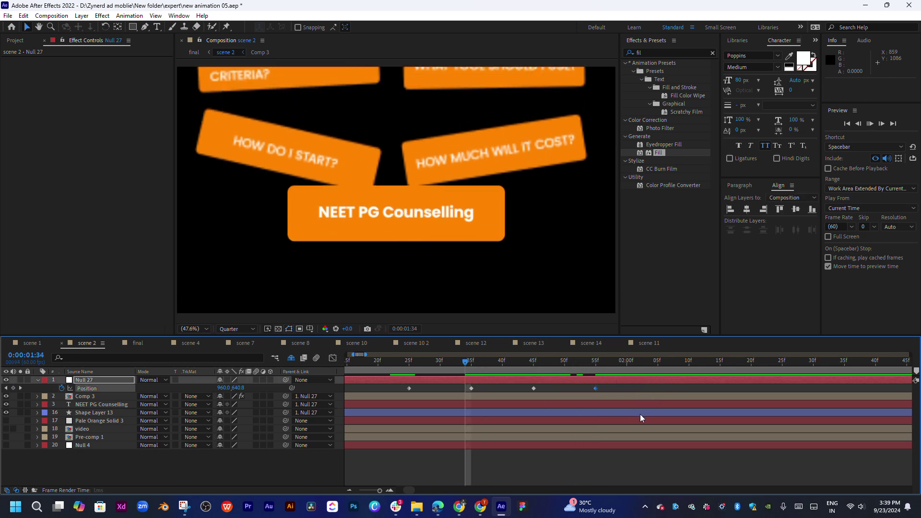
pyautogui.click(395, 368)
pyautogui.press('space')
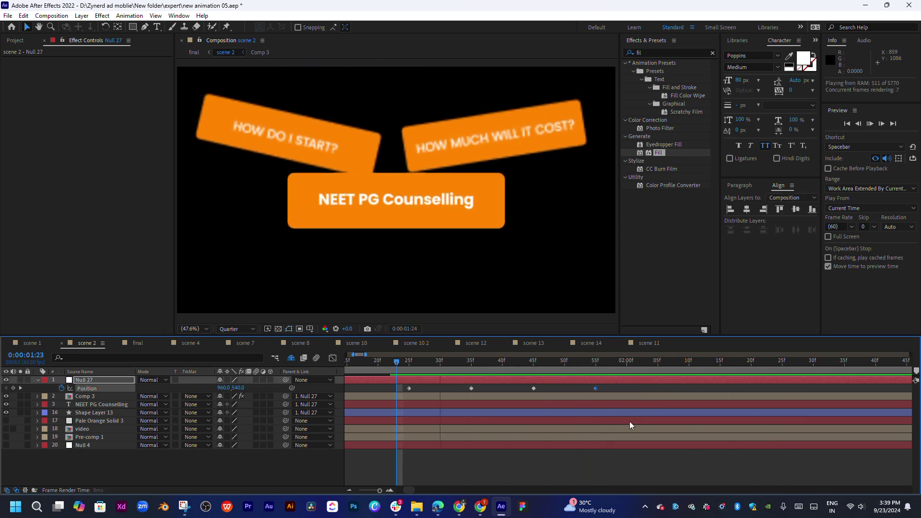
pyautogui.press('space')
# Step: Place the last Position keyframe on 01:50 and preview the full animation
pyautogui.click(425, 367)
pyautogui.moveTo(426, 368)
pyautogui.mouseDown()
pyautogui.moveTo(529, 376)
pyautogui.moveTo(503, 388)
pyautogui.mouseUp()
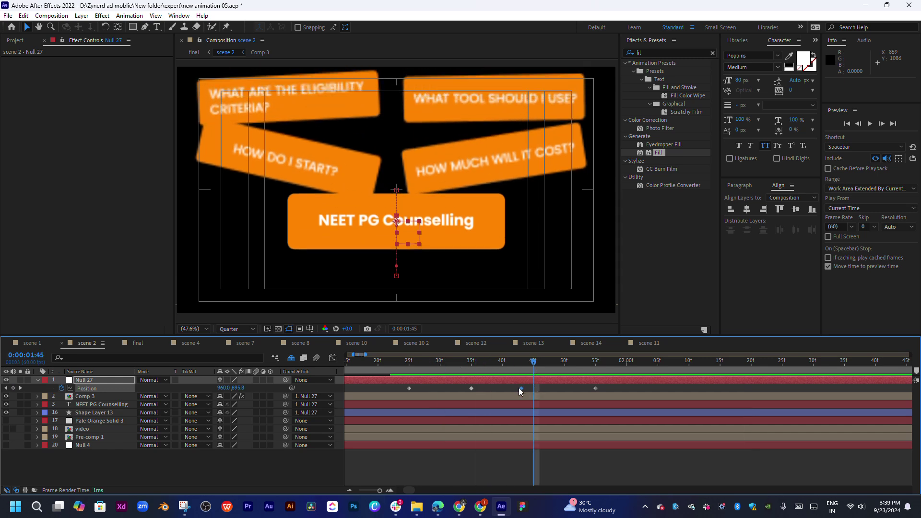
pyautogui.click(565, 367)
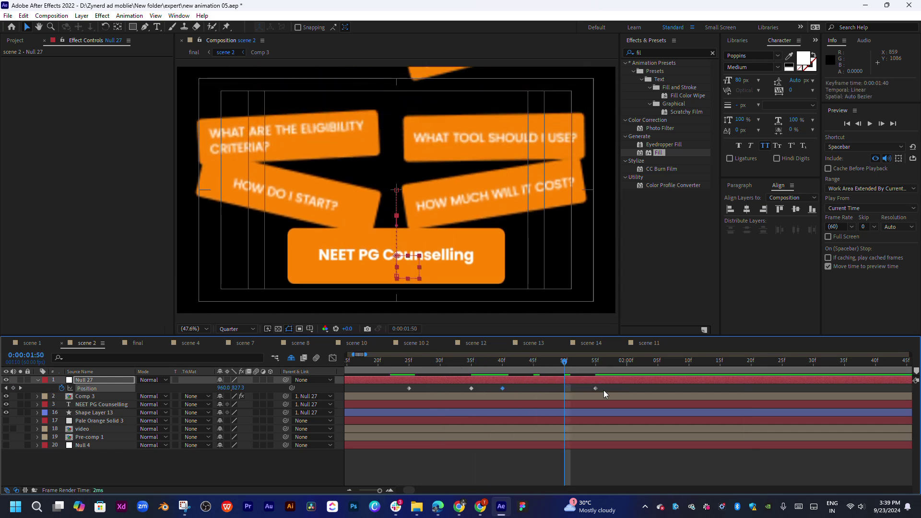
pyautogui.moveTo(590, 389); pyautogui.dragTo(564, 389)
pyautogui.press('space')
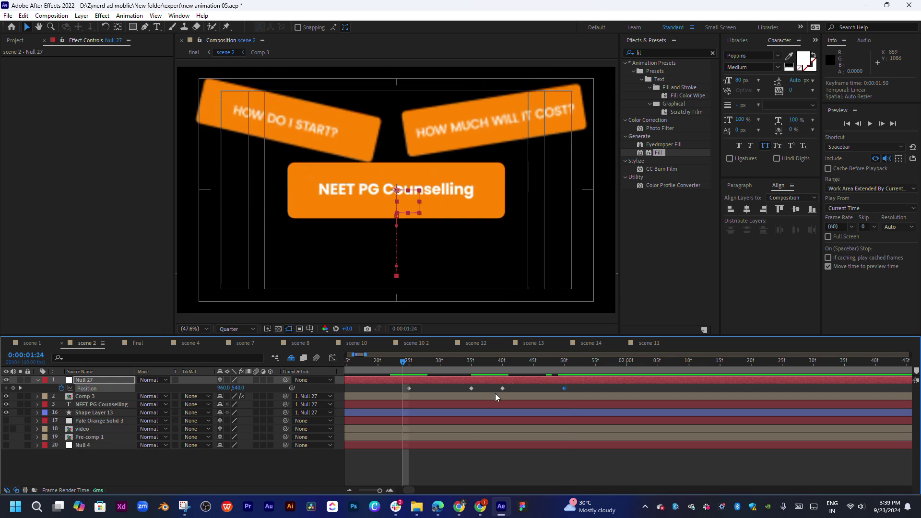
pyautogui.press('space')
pyautogui.press('-')
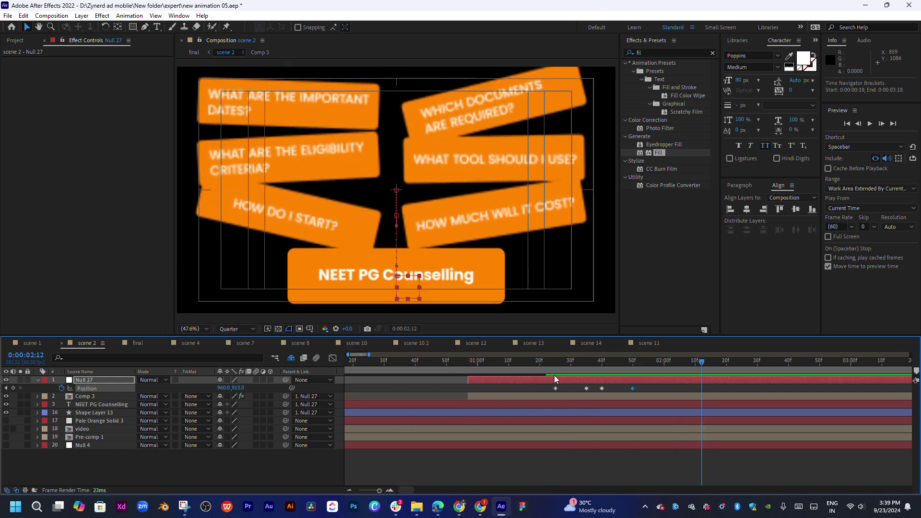
pyautogui.press('space')
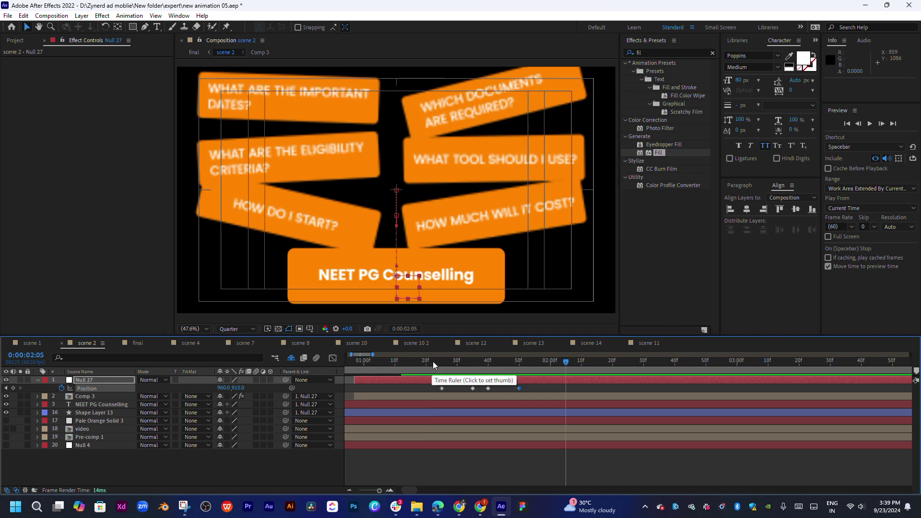
# Step: Copy Null 27's 1:35 Position keyframe and paste it at 1:40
pyautogui.moveTo(433, 361); pyautogui.dragTo(474, 361)
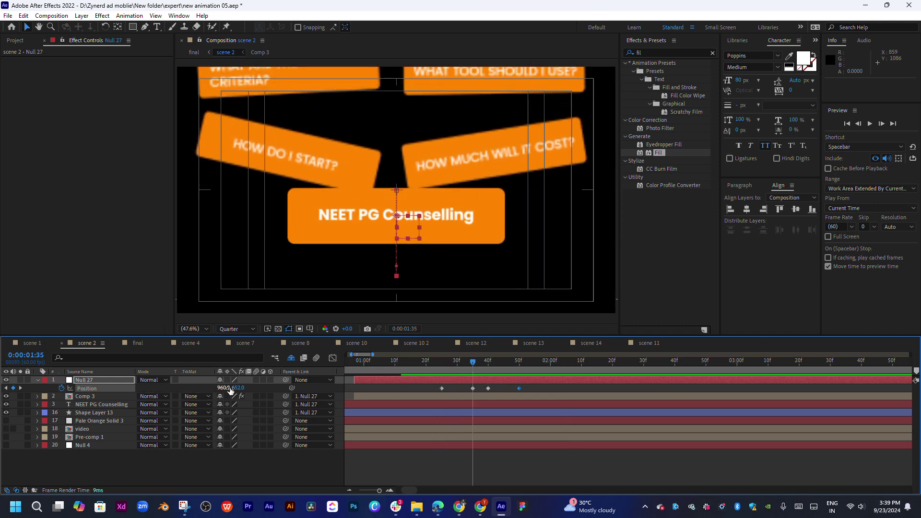
pyautogui.moveTo(229, 388)
pyautogui.mouseDown()
pyautogui.moveTo(206, 388)
pyautogui.moveTo(214, 388)
pyautogui.mouseUp()
pyautogui.hotkey('ctrl', 'z')
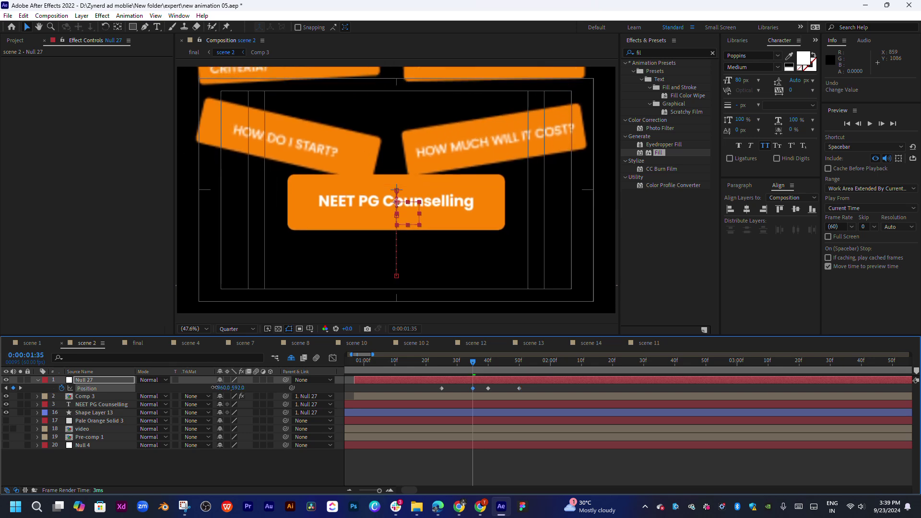
pyautogui.moveTo(441, 362)
pyautogui.mouseDown()
pyautogui.moveTo(476, 360)
pyautogui.moveTo(473, 388)
pyautogui.mouseUp()
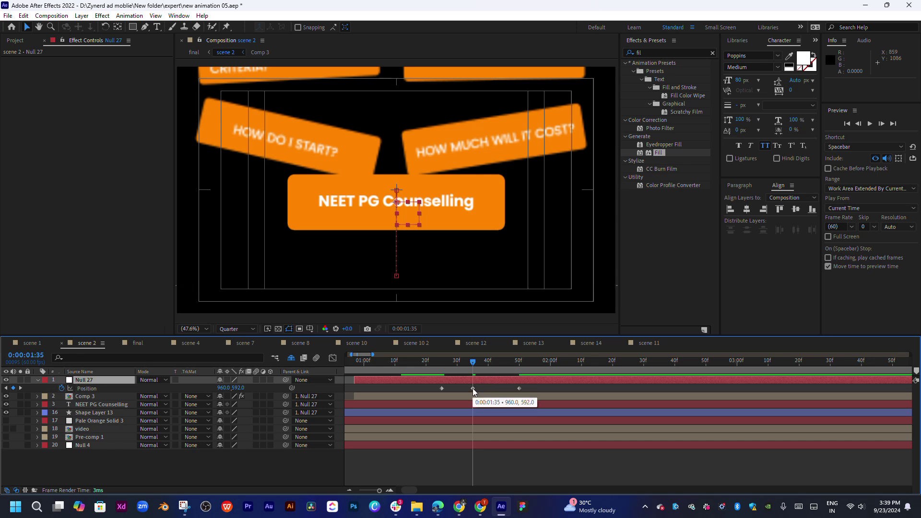
pyautogui.hotkey('ctrl', 'c')
pyautogui.click(489, 369)
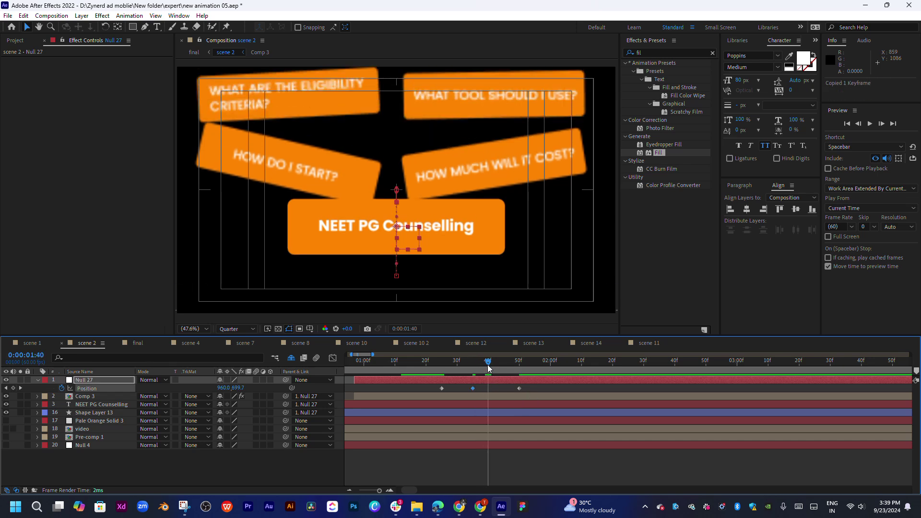
pyautogui.hotkey('ctrl', 'v')
pyautogui.press('space')
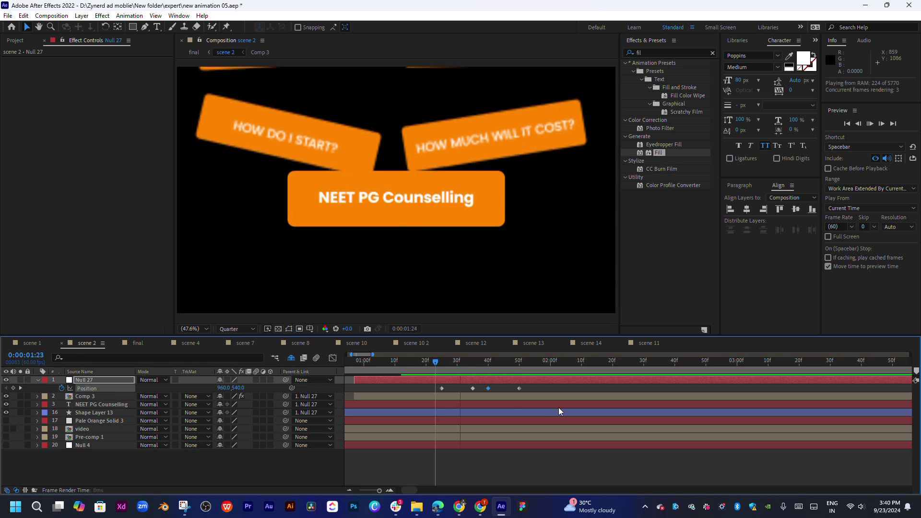
# Step: Raise Null 27 to Y 710 at the 1:50 keyframe and preview
pyautogui.moveTo(459, 368); pyautogui.dragTo(520, 368)
pyautogui.click(520, 388)
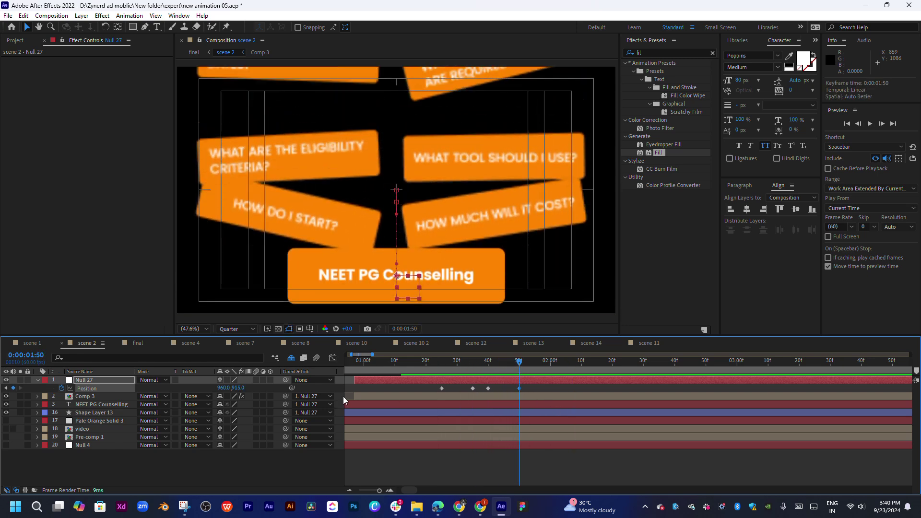
pyautogui.moveTo(244, 391); pyautogui.dragTo(156, 379)
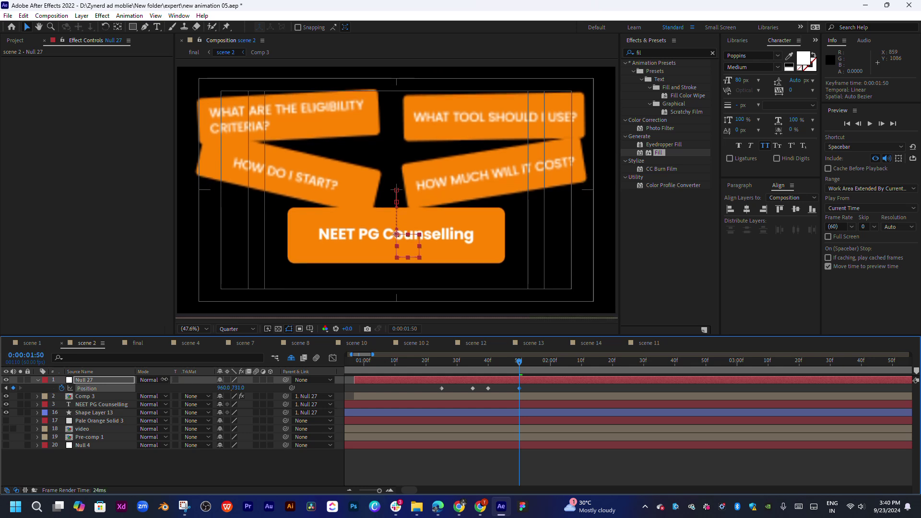
pyautogui.press('=')
pyautogui.click(525, 367)
pyautogui.moveTo(525, 367)
pyautogui.mouseDown()
pyautogui.moveTo(552, 367)
pyautogui.moveTo(411, 366)
pyautogui.mouseUp()
pyautogui.press('space')
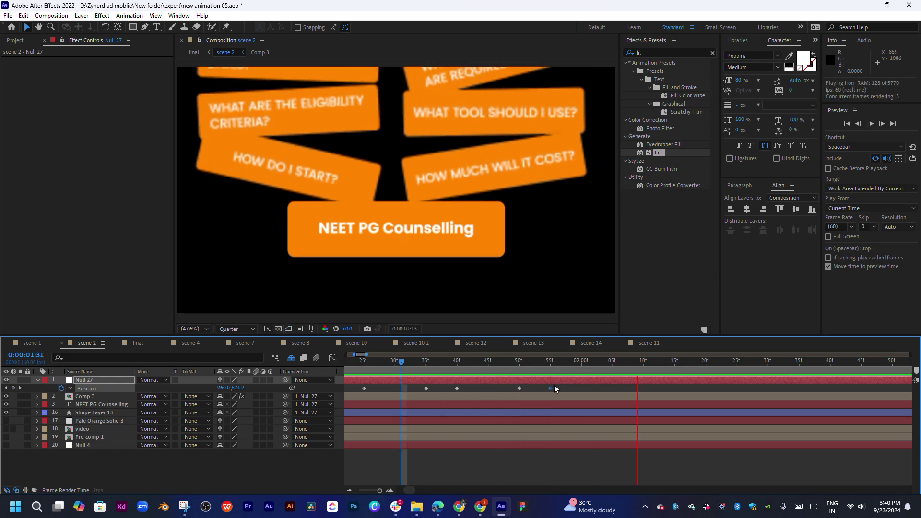
# Step: Add a Position keyframe at 2:05 at 960,810 and preview the card stack
pyautogui.moveTo(574, 363); pyautogui.dragTo(613, 362)
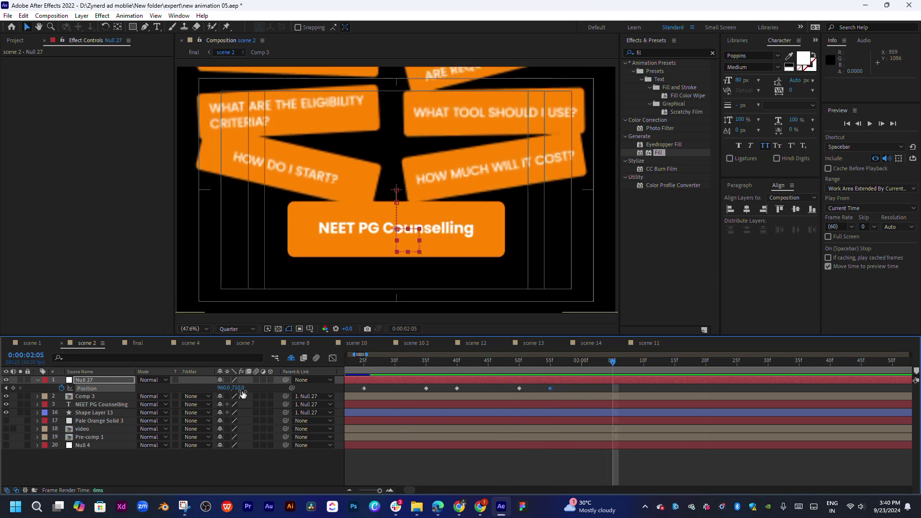
pyautogui.moveTo(243, 388); pyautogui.dragTo(292, 390)
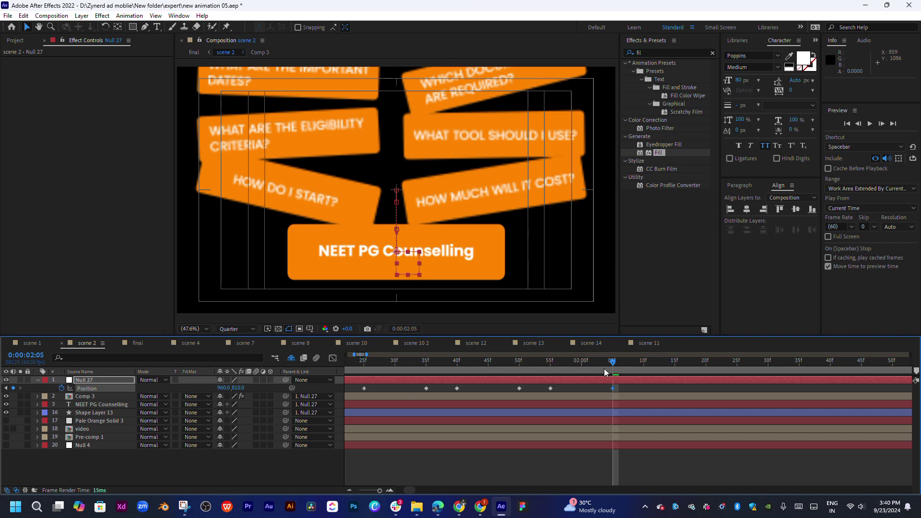
pyautogui.press('space')
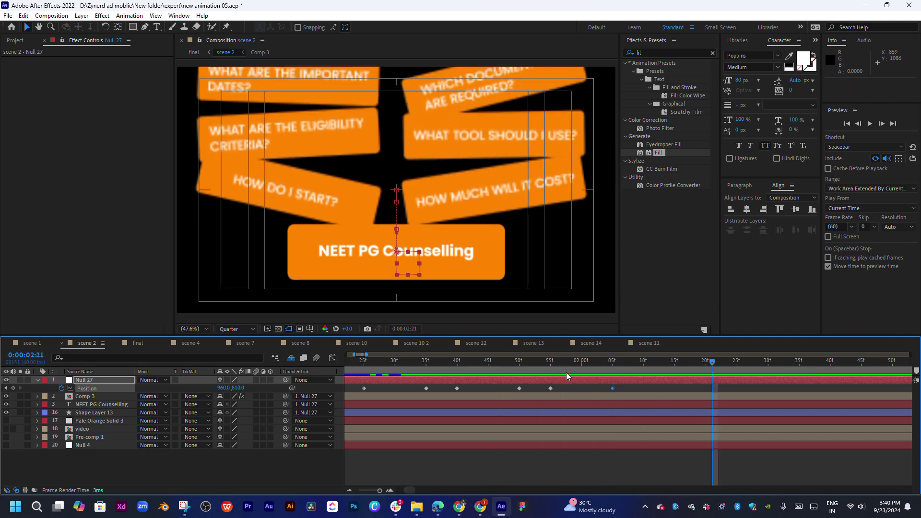
pyautogui.press('-')
pyautogui.press('space')
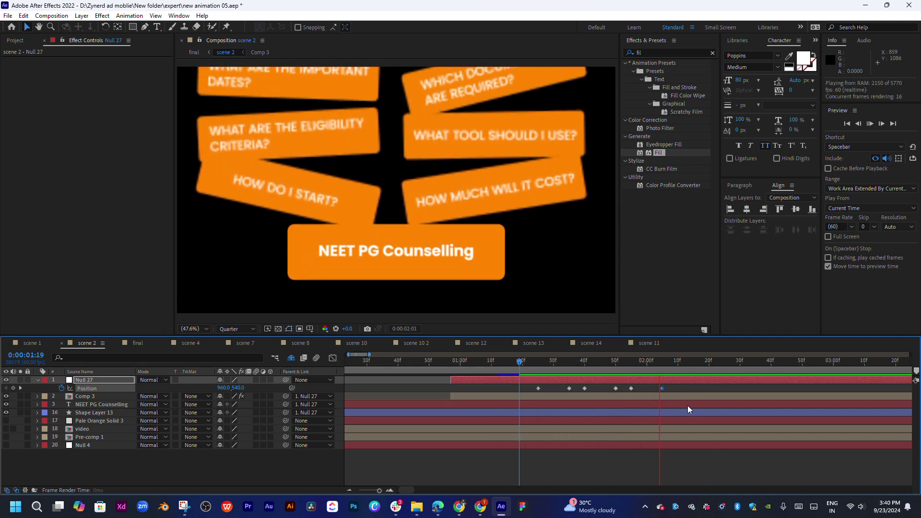
pyautogui.press('space')
pyautogui.click(420, 365)
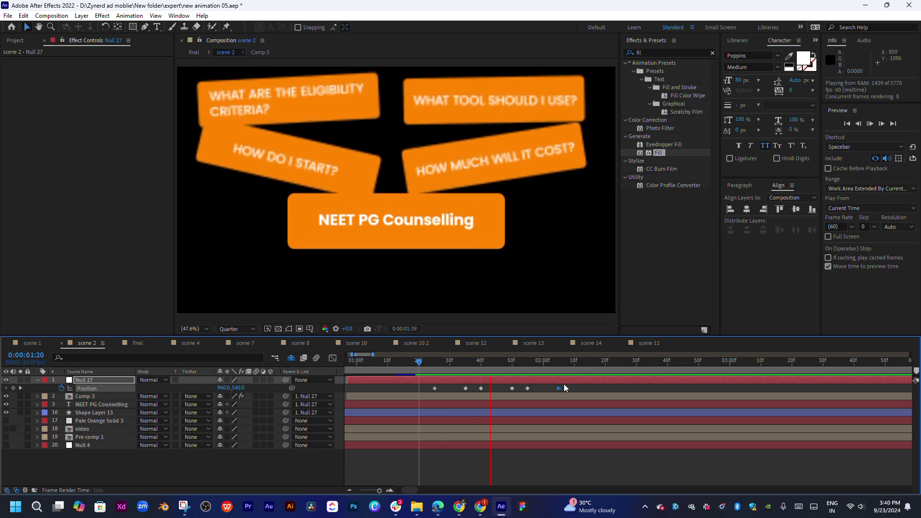
# Step: Paste the copied Position keyframe at 02:10 and preview
pyautogui.press('space')
pyautogui.click(531, 362)
pyautogui.moveTo(542, 367)
pyautogui.mouseDown()
pyautogui.moveTo(565, 370)
pyautogui.moveTo(497, 364)
pyautogui.mouseUp()
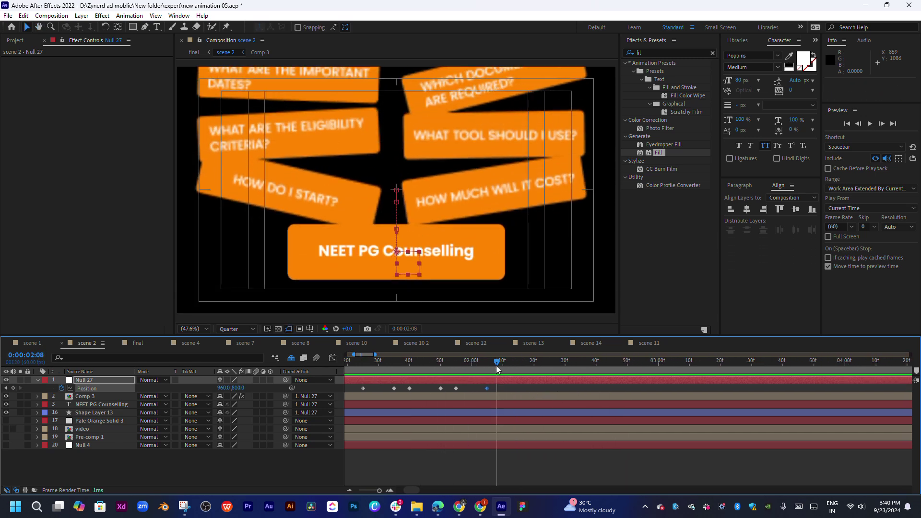
pyautogui.press('=')
pyautogui.press('pagedown')
pyautogui.press('pagedown')
pyautogui.press('pagedown')
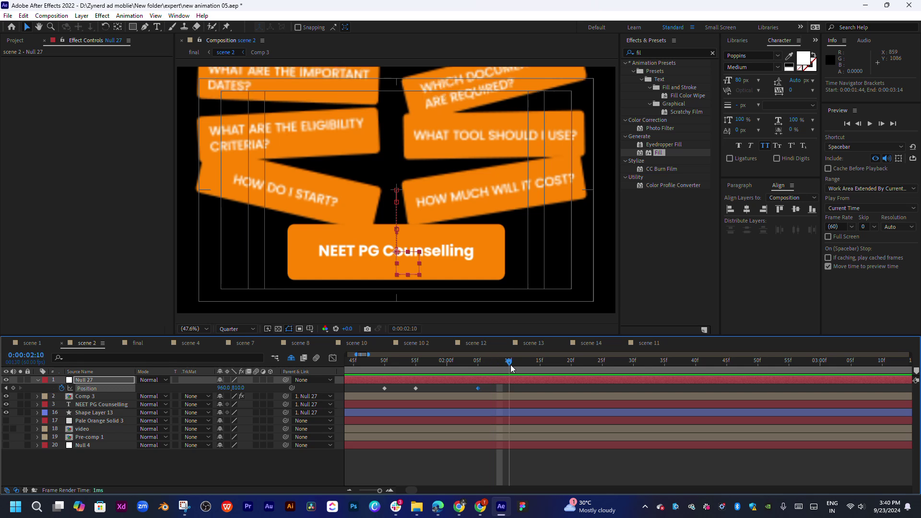
pyautogui.hotkey('ctrl', 'c')
pyautogui.hotkey('ctrl', 'v')
pyautogui.press('space')
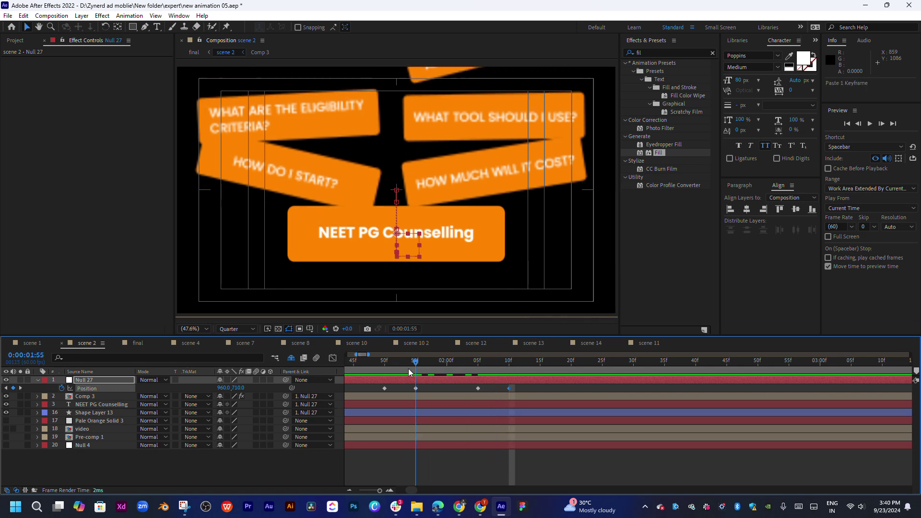
pyautogui.press('space')
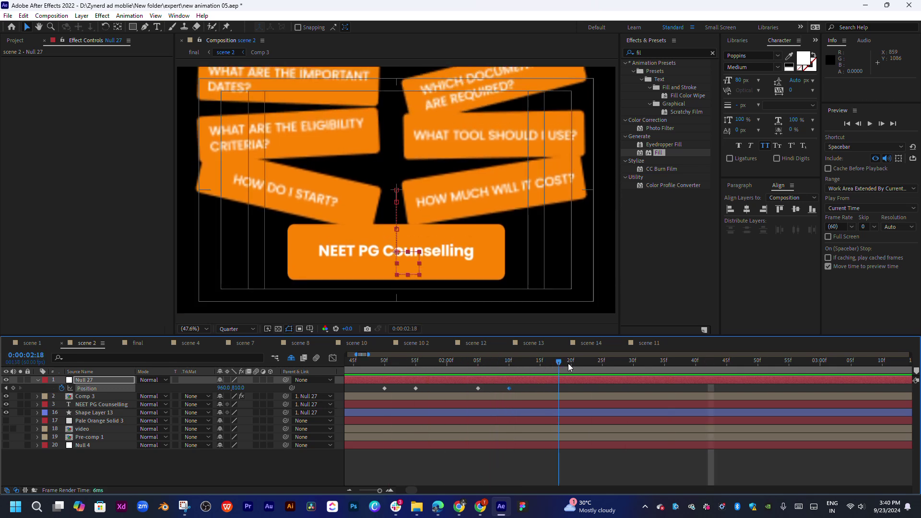
# Step: Key Null 27's Y position to about 960 at 02:20 and preview
pyautogui.moveTo(238, 388); pyautogui.dragTo(312, 386)
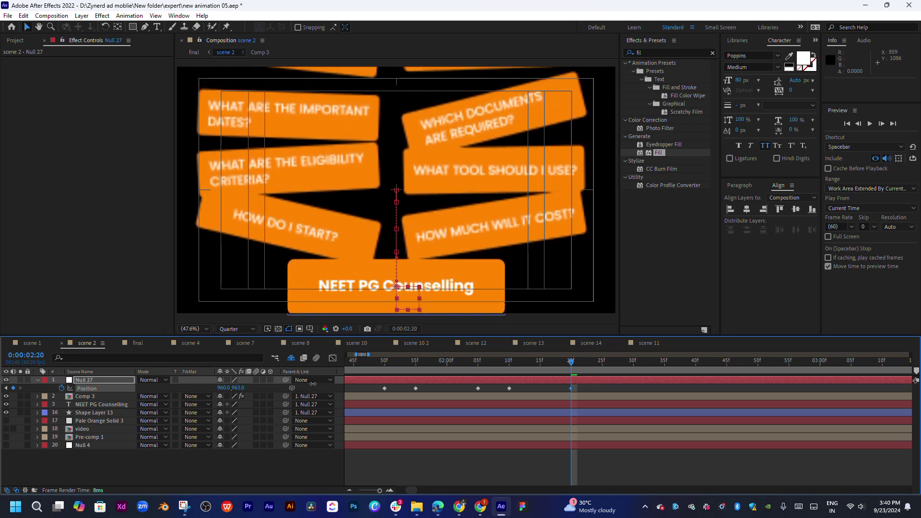
pyautogui.click(416, 360)
pyautogui.press('space')
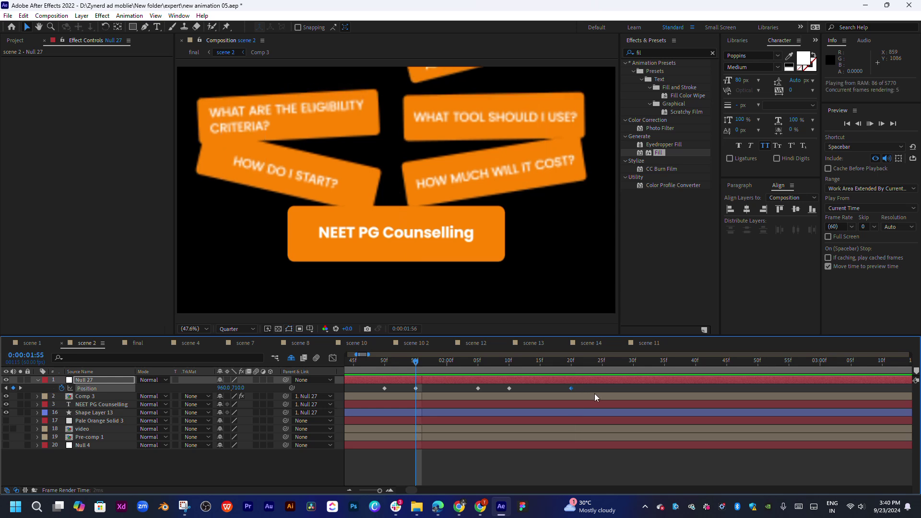
pyautogui.press('space')
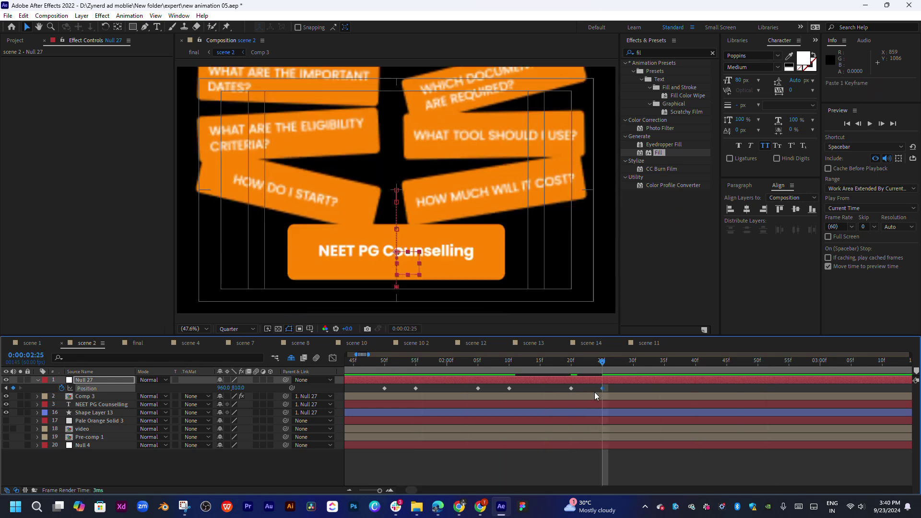
# Step: Paste a keyframe at 02:25 and lower Null 27 to Y 1179 at 02:35
pyautogui.hotkey('ctrl', 'z')
pyautogui.hotkey('ctrl', 'v')
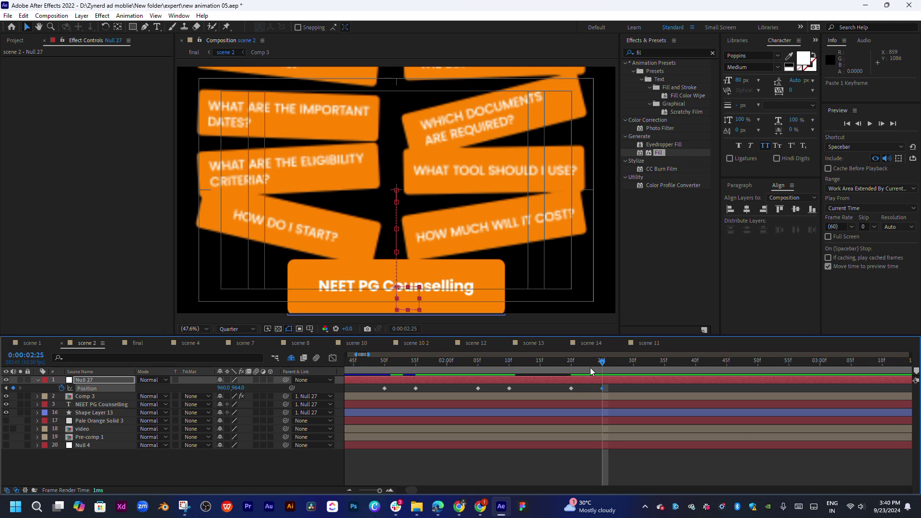
pyautogui.click(428, 360)
pyautogui.press('space')
pyautogui.press('space')
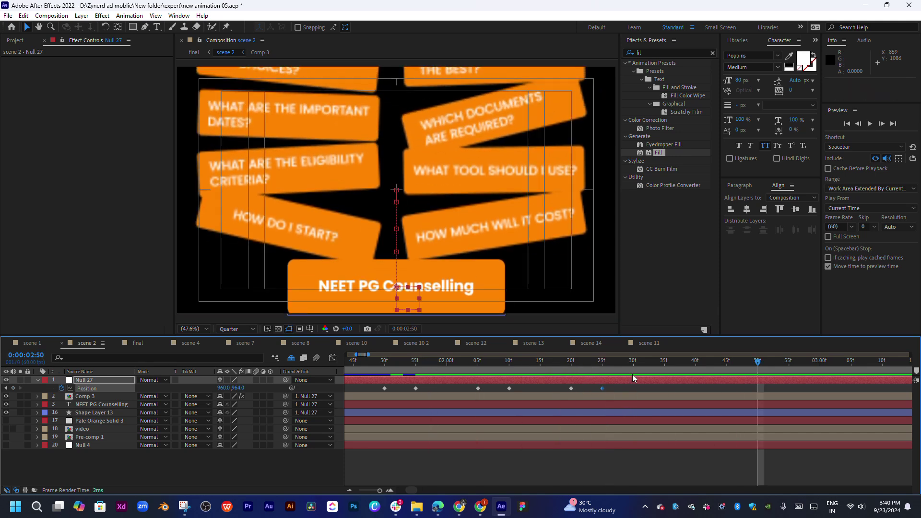
pyautogui.click(665, 362)
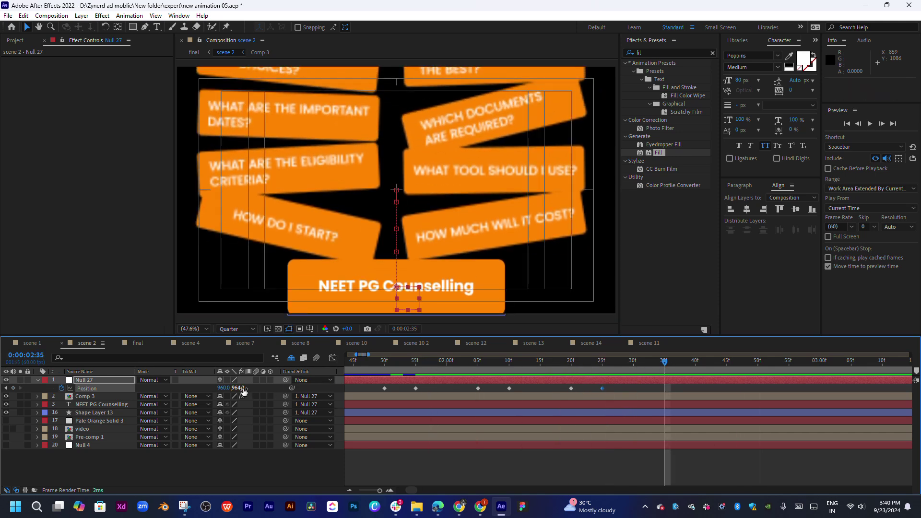
pyautogui.moveTo(243, 391); pyautogui.dragTo(339, 397)
# Step: Paste a copy of the new Position keyframe later and preview the cards from 01:25
pyautogui.hotkey('ctrl', 'c')
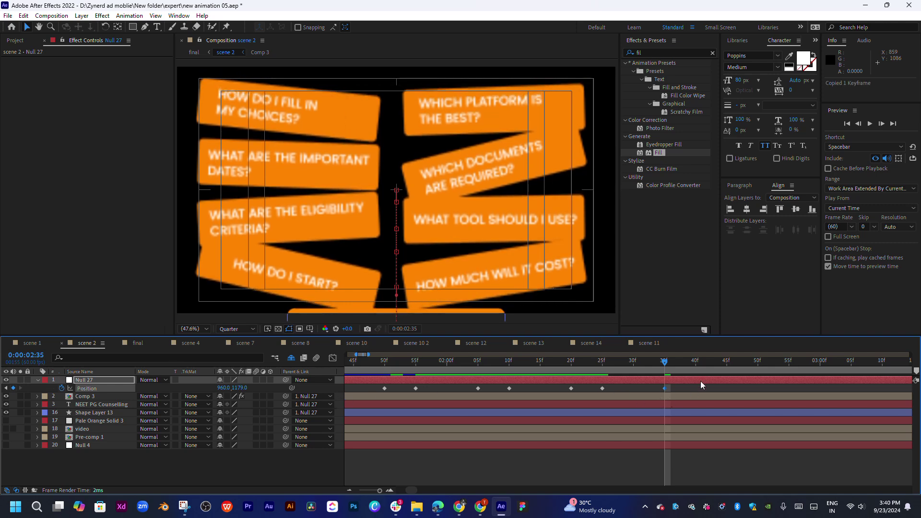
pyautogui.click(694, 369)
pyautogui.hotkey('ctrl', 'v')
pyautogui.press('space')
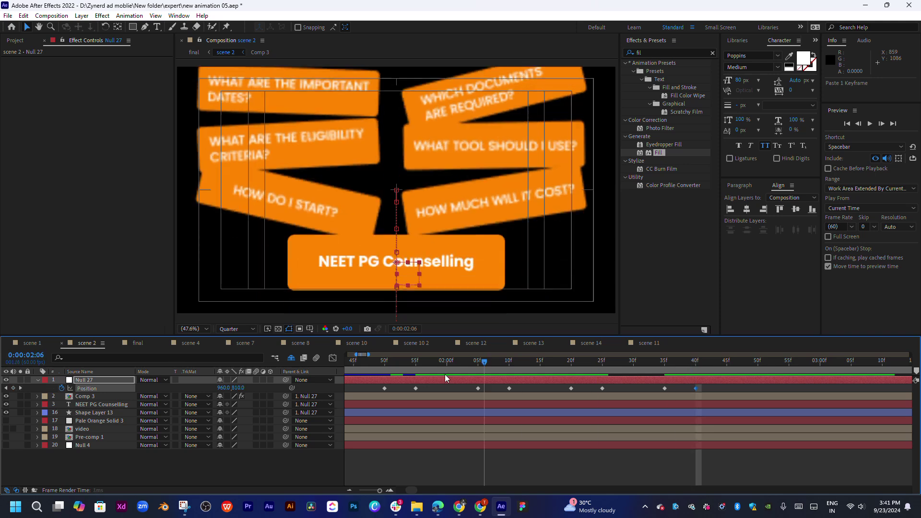
pyautogui.press('space')
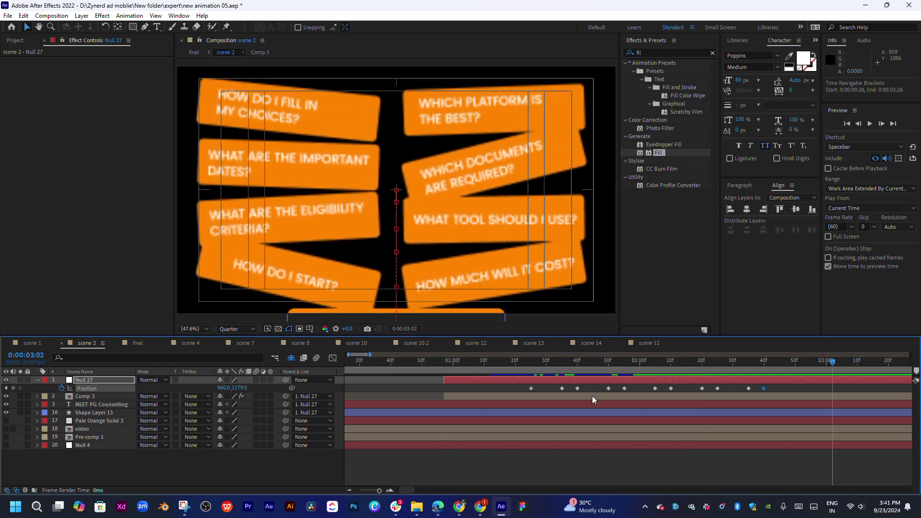
pyautogui.press(';')
pyautogui.hscroll(-5, 575, 387)
pyautogui.click(442, 360)
pyautogui.press('space')
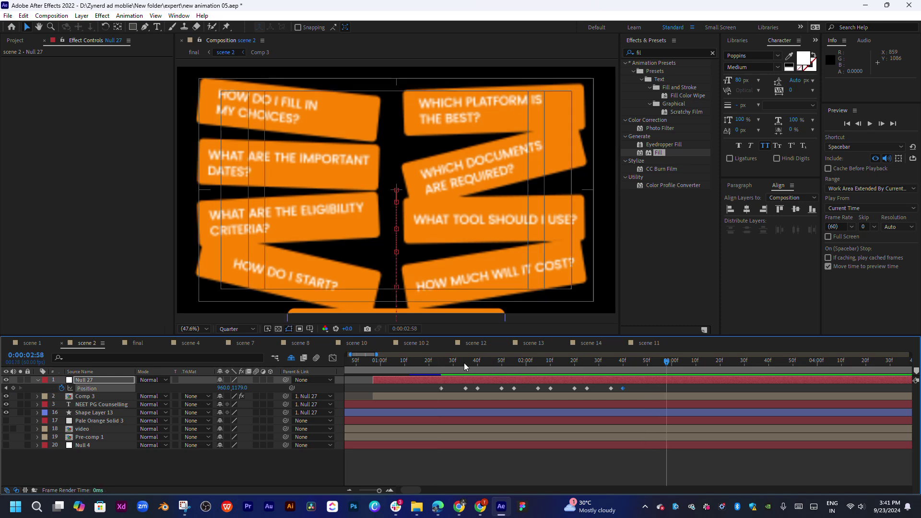
pyautogui.press('space')
# Step: Stretch Null 27's Position keyframes apart so the cards slide down more slowly
pyautogui.hscroll(-2, 432, 379)
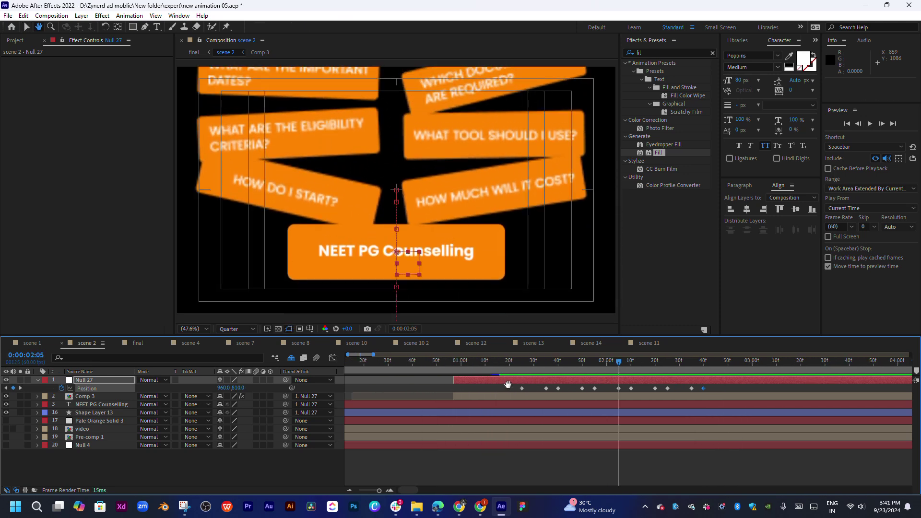
pyautogui.press('Home')
pyautogui.press('space')
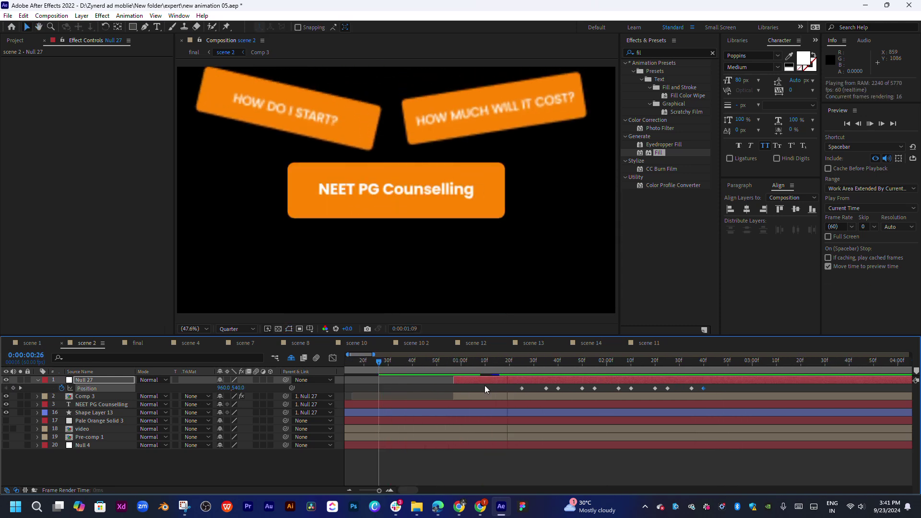
pyautogui.click(430, 363)
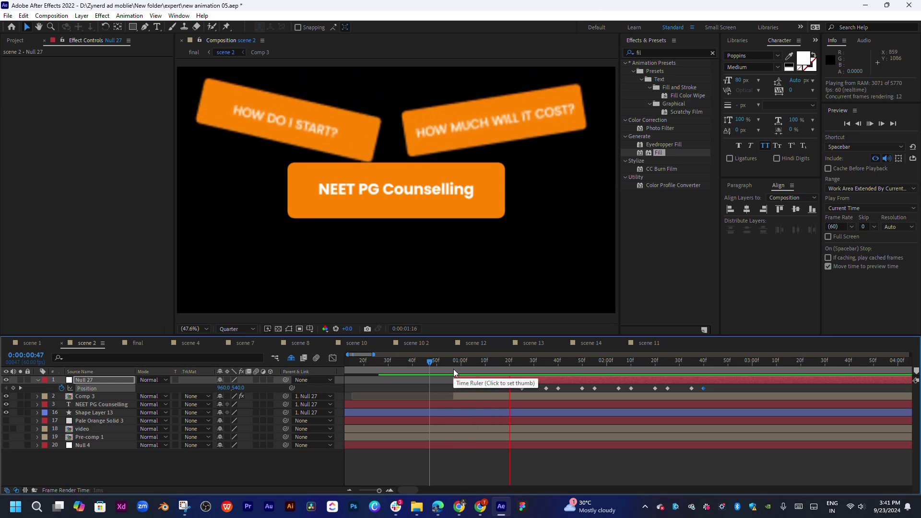
pyautogui.click(431, 360)
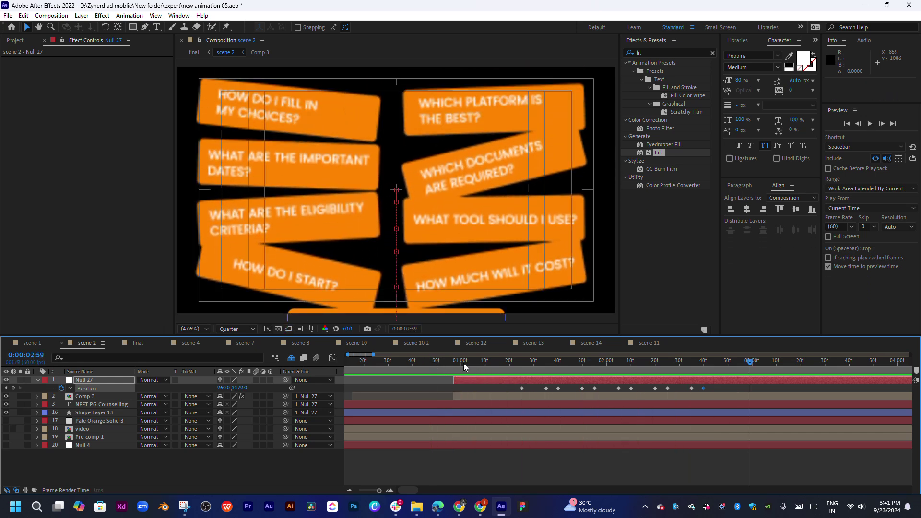
pyautogui.click(463, 364)
pyautogui.press('space')
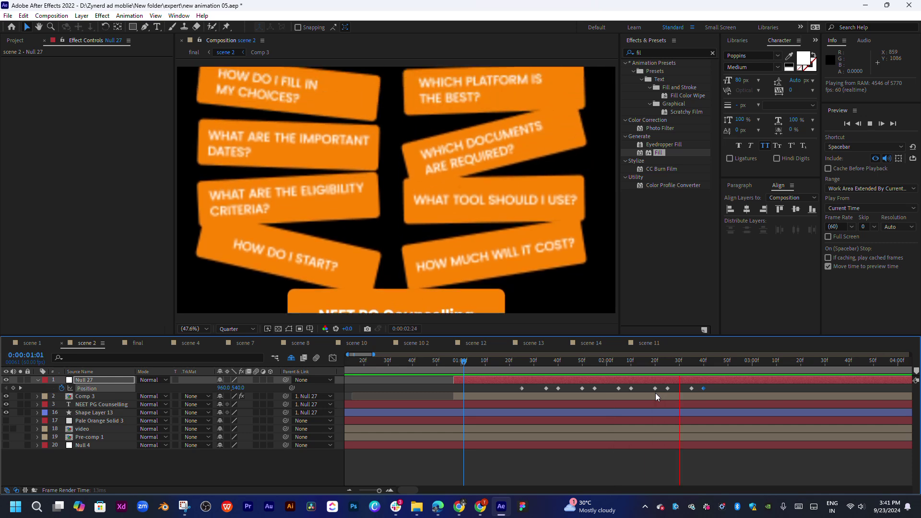
pyautogui.press('space')
pyautogui.moveTo(652, 385); pyautogui.dragTo(455, 397)
pyautogui.keyDown('alt'); pyautogui.moveTo(646, 388); pyautogui.dragTo(694, 392); pyautogui.keyUp('alt')
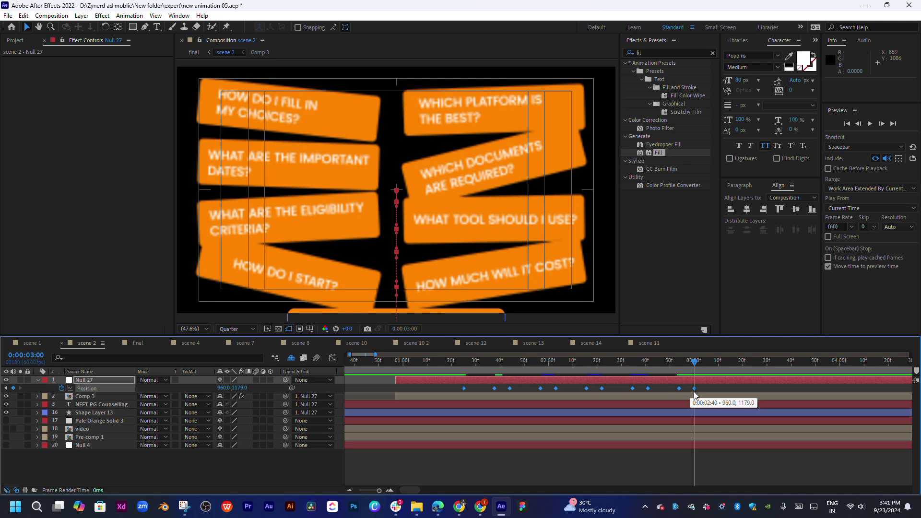
pyautogui.click(463, 360)
pyautogui.press('space')
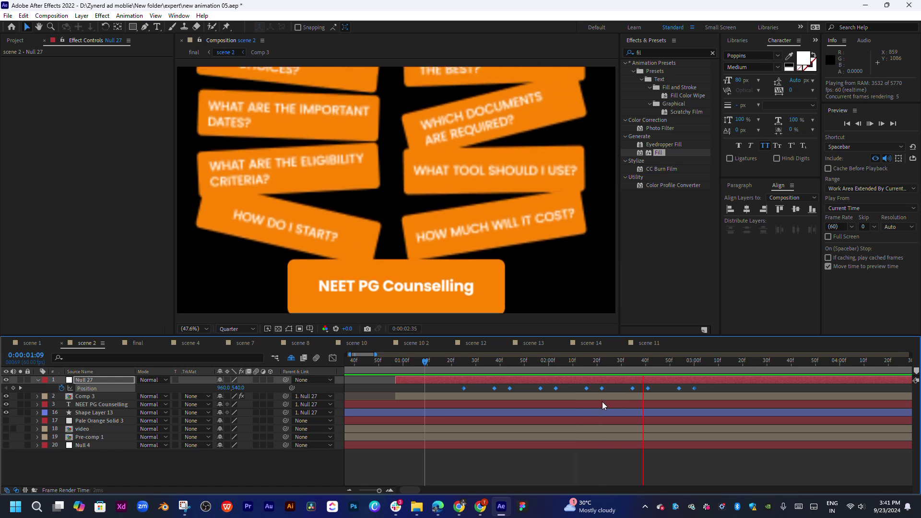
# Step: Add a Null 27 Position keyframe at 03:10 lowering the cards to Y 1260
pyautogui.moveTo(572, 364)
pyautogui.mouseDown()
pyautogui.moveTo(694, 370)
pyautogui.moveTo(543, 368)
pyautogui.moveTo(552, 365)
pyautogui.mouseUp()
pyautogui.click(546, 365)
pyautogui.click(561, 384)
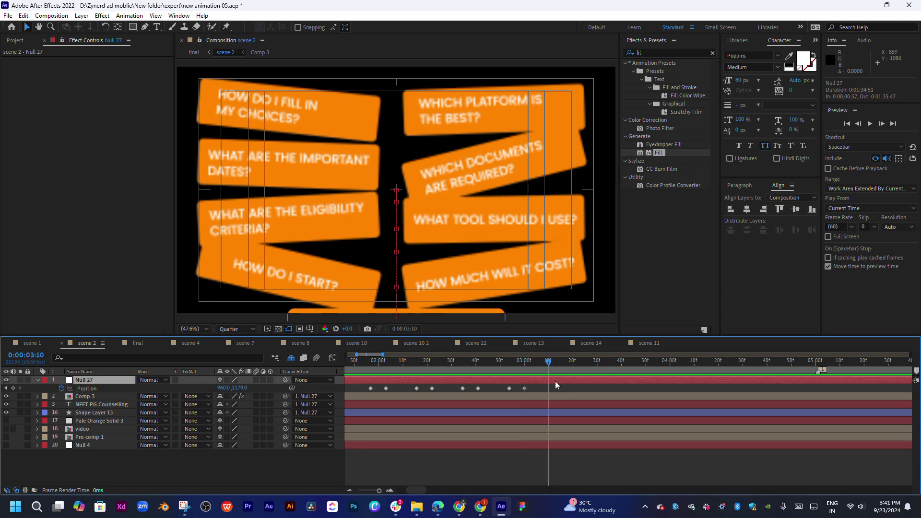
pyautogui.moveTo(247, 386); pyautogui.dragTo(268, 387)
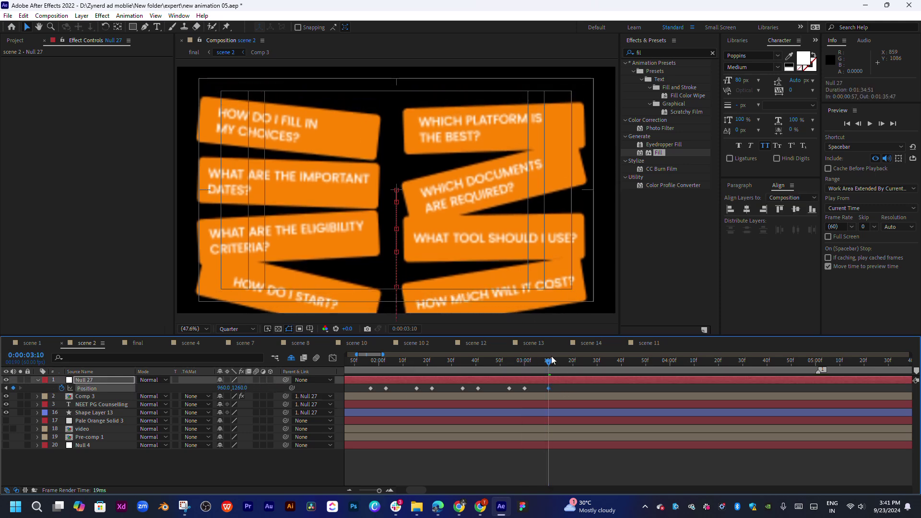
pyautogui.click(514, 365)
pyautogui.press('space')
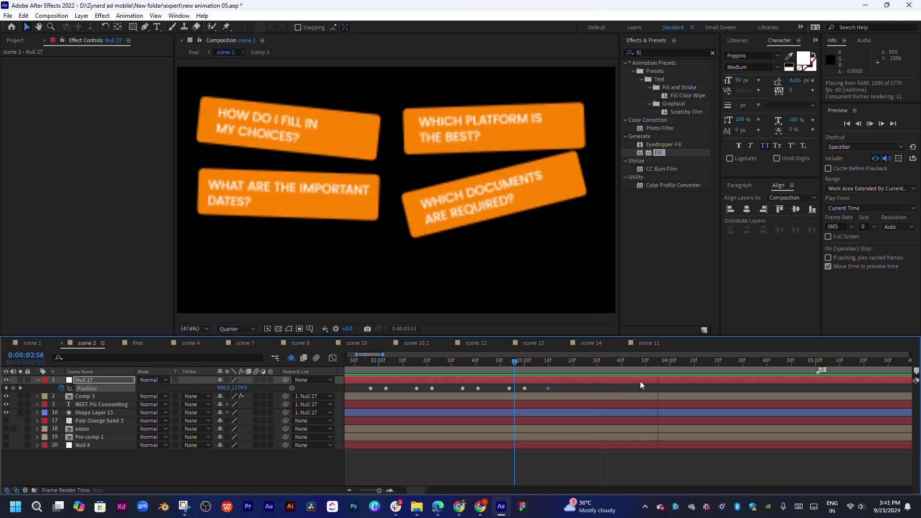
pyautogui.click(520, 363)
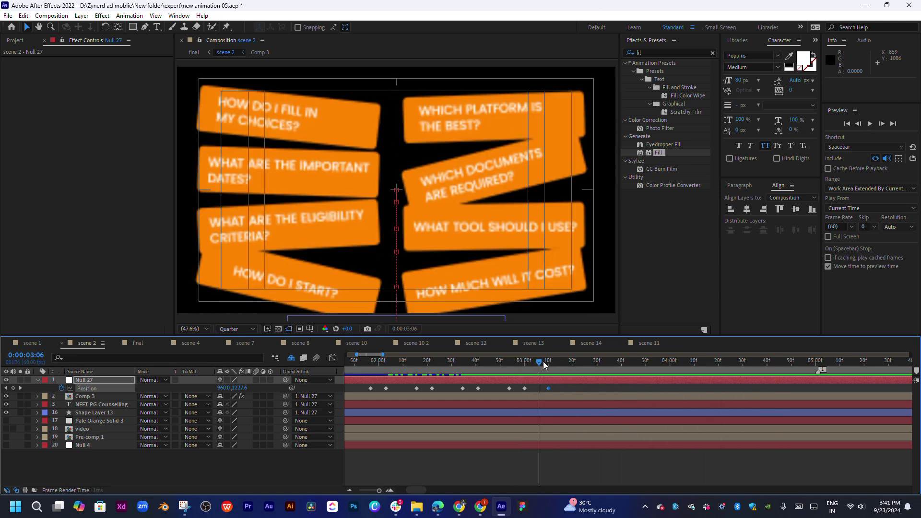
pyautogui.moveTo(543, 361)
pyautogui.mouseDown()
pyautogui.moveTo(574, 363)
pyautogui.moveTo(549, 368)
pyautogui.mouseUp()
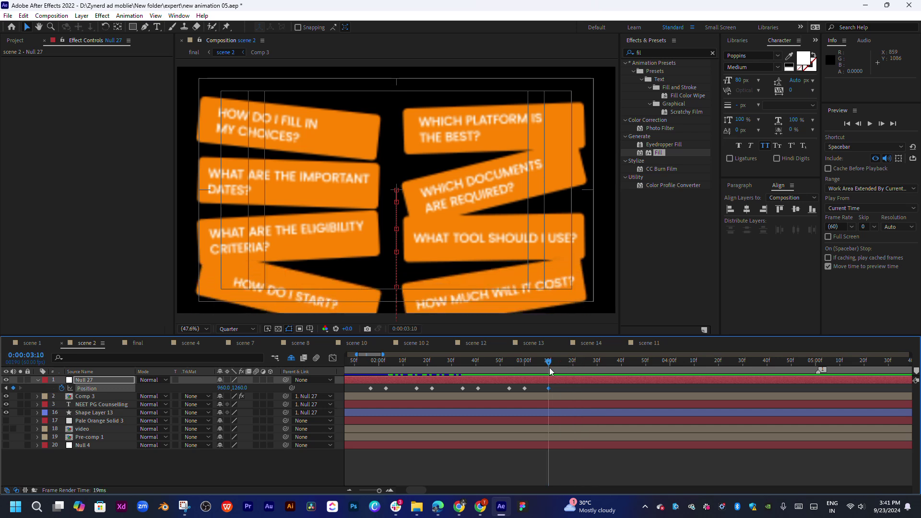
# Step: Move the last keyframe later, push Y to 1763, and preview the ending
pyautogui.moveTo(549, 389); pyautogui.dragTo(670, 388)
pyautogui.click(670, 366)
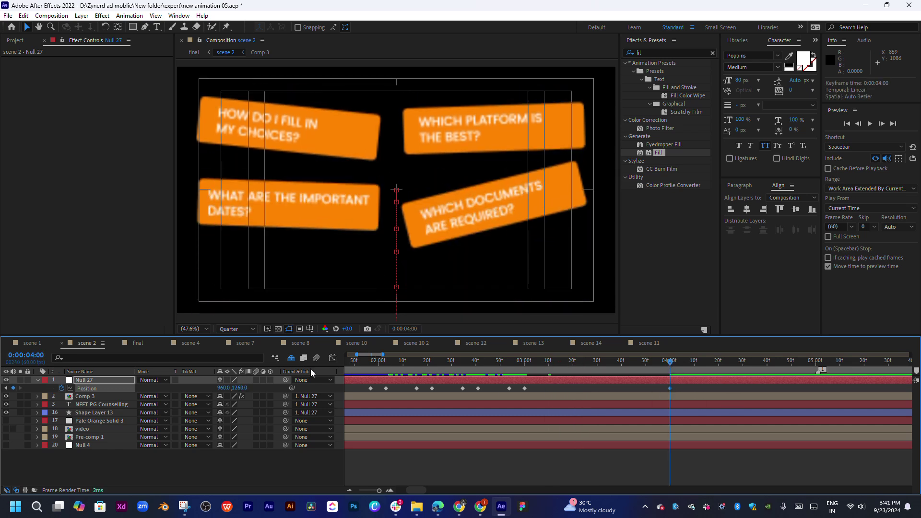
pyautogui.moveTo(239, 388)
pyautogui.mouseDown()
pyautogui.moveTo(478, 401)
pyautogui.moveTo(694, 435)
pyautogui.mouseUp()
pyautogui.moveTo(672, 368)
pyautogui.mouseDown()
pyautogui.moveTo(537, 372)
pyautogui.moveTo(793, 388)
pyautogui.mouseUp()
pyautogui.press('space')
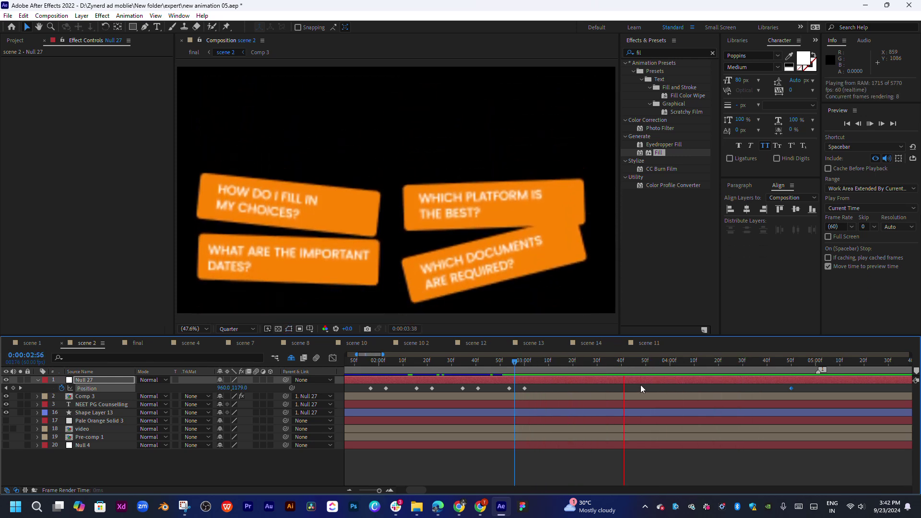
pyautogui.moveTo(791, 389); pyautogui.dragTo(822, 386)
pyautogui.press('space')
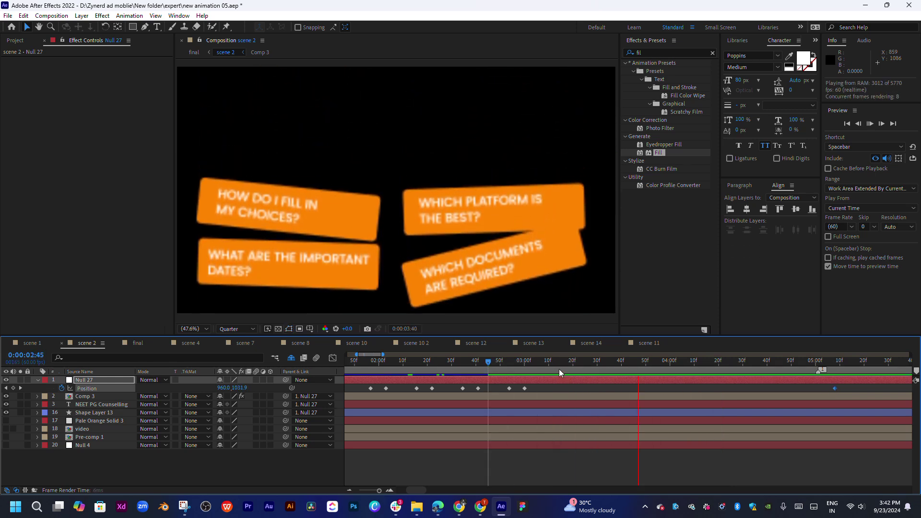
pyautogui.press('space')
pyautogui.press('space')
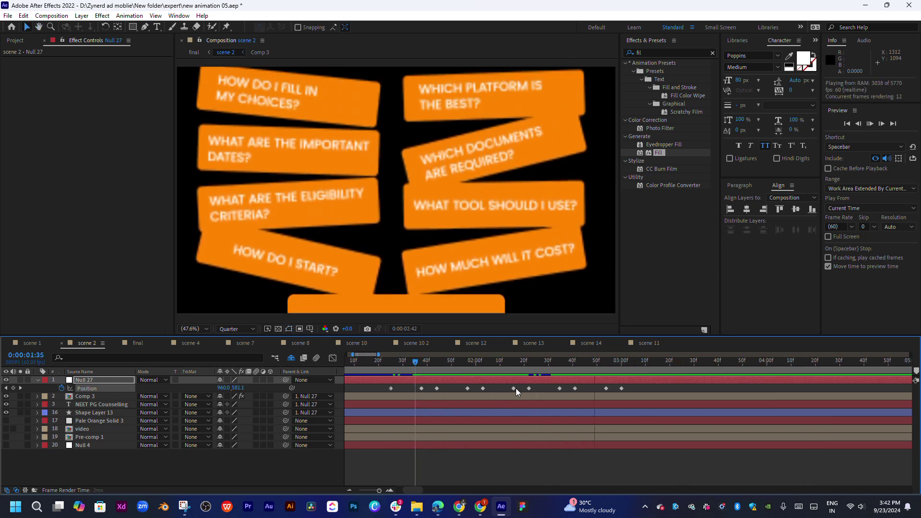
# Step: Select Null 27's later Position keyframes and rescale their spacing, previewing from about 1:20
pyautogui.click(417, 367)
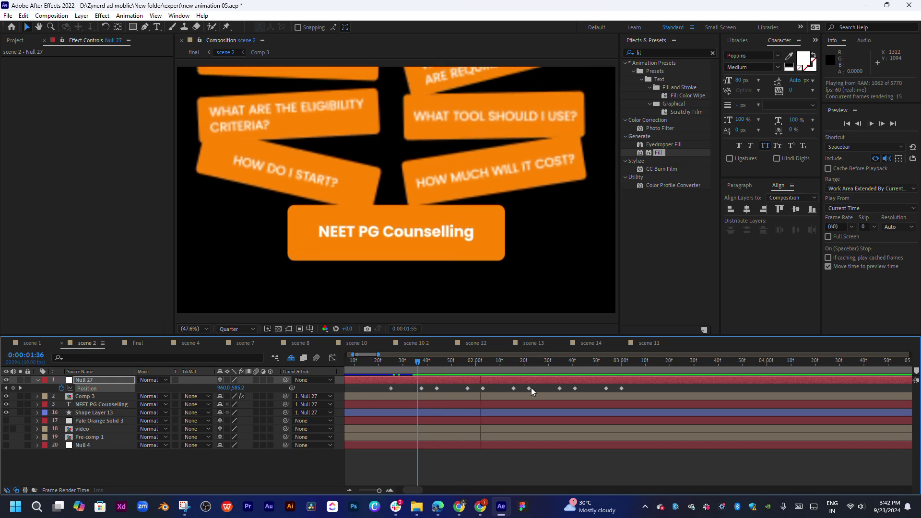
pyautogui.press('space')
pyautogui.moveTo(634, 389); pyautogui.dragTo(428, 395)
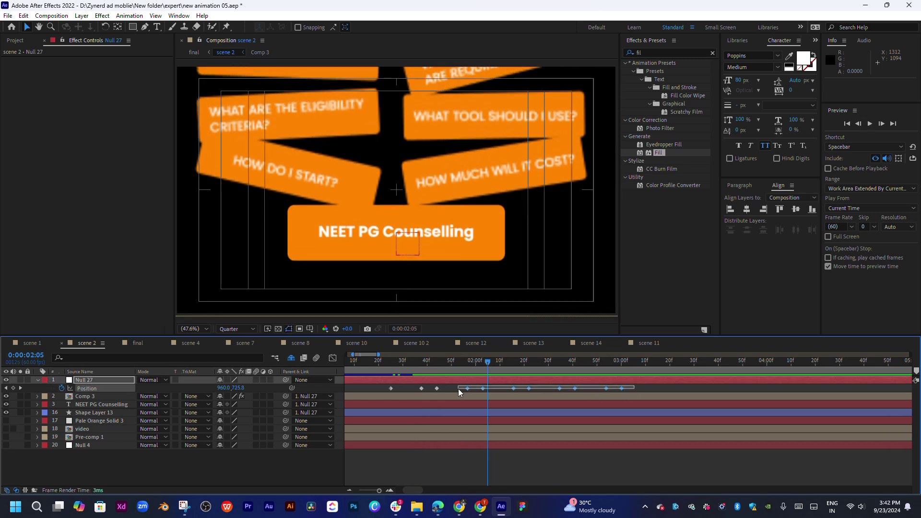
pyautogui.click(624, 390)
pyautogui.moveTo(645, 390); pyautogui.dragTo(379, 396)
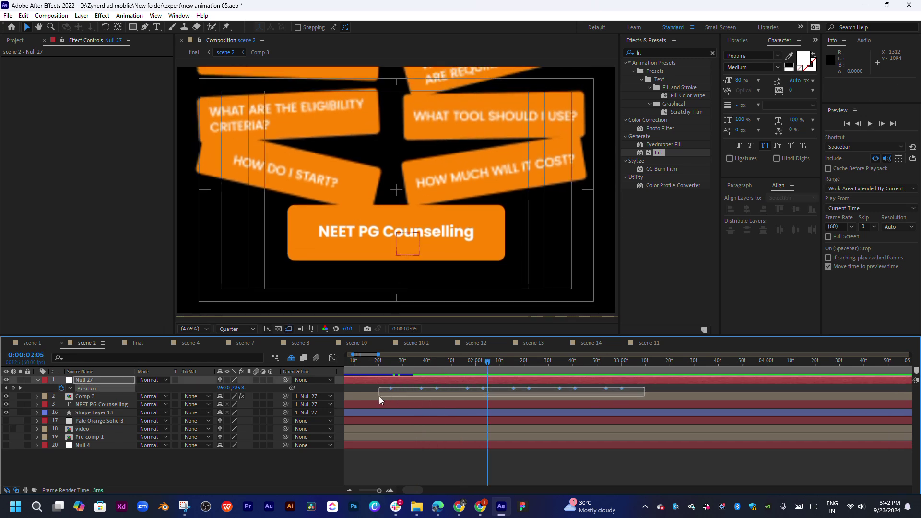
pyautogui.moveTo(623, 389); pyautogui.dragTo(766, 393)
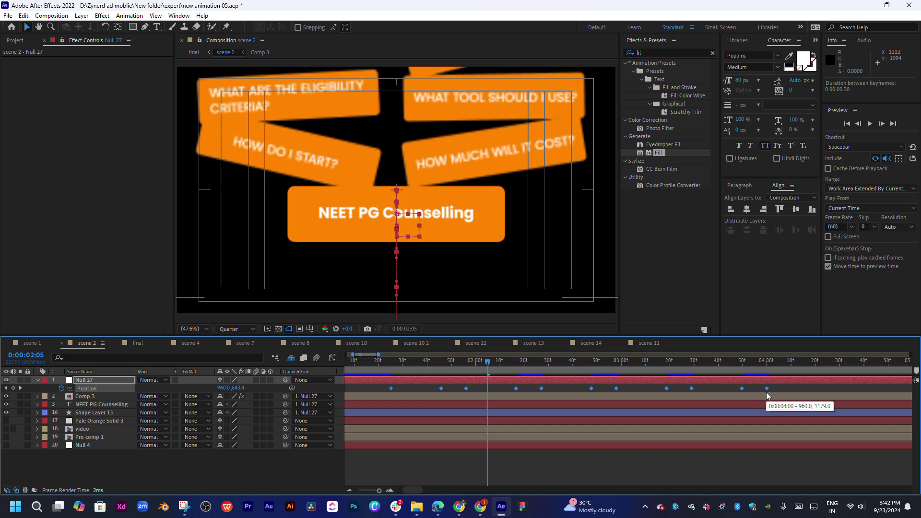
pyautogui.press('-')
pyautogui.moveTo(486, 364); pyautogui.dragTo(433, 364)
pyautogui.press('space')
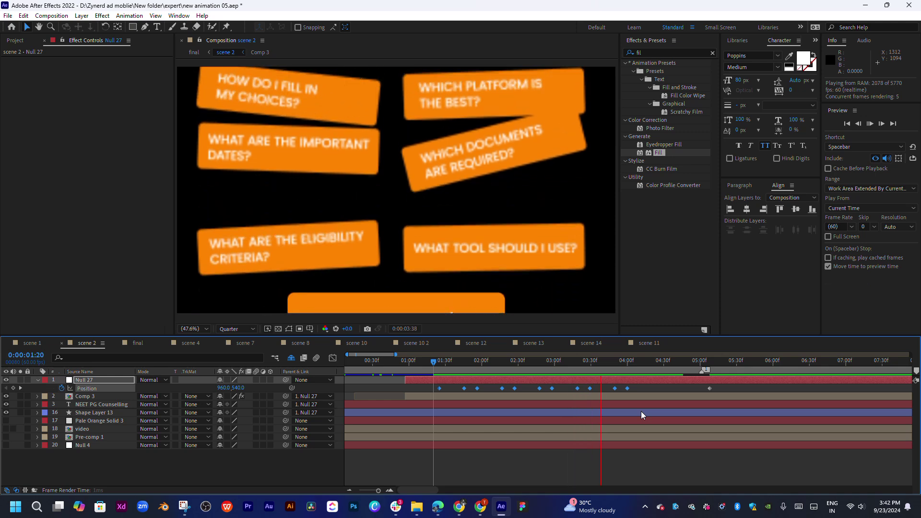
pyautogui.press('space')
# Step: Try alternative Position keyframe spacings, undoing them and previewing from about 1:11
pyautogui.hotkey('ctrl', 'z')
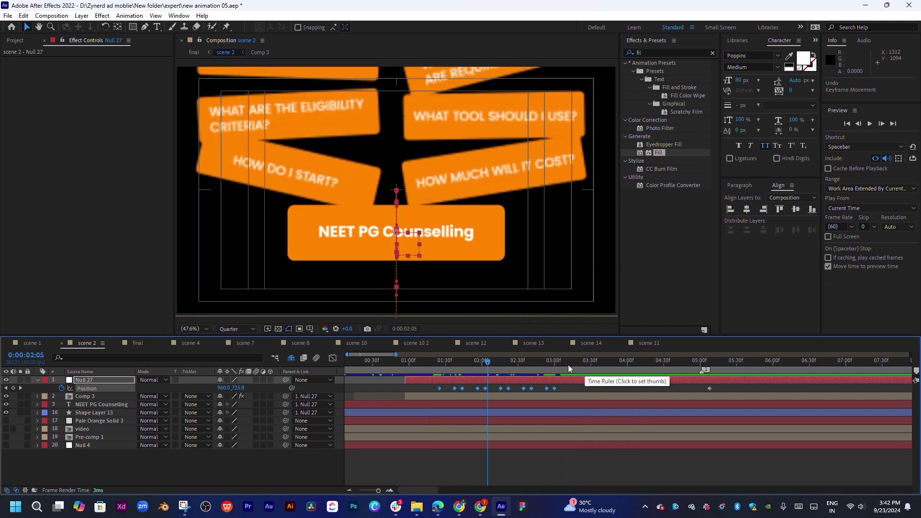
pyautogui.moveTo(555, 388); pyautogui.dragTo(573, 390)
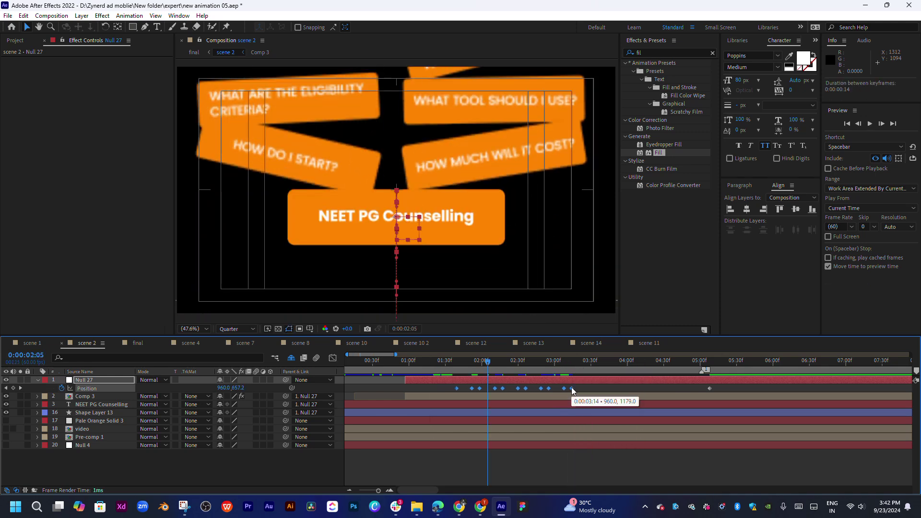
pyautogui.hotkey('ctrl', 'z')
pyautogui.moveTo(555, 389); pyautogui.dragTo(572, 387)
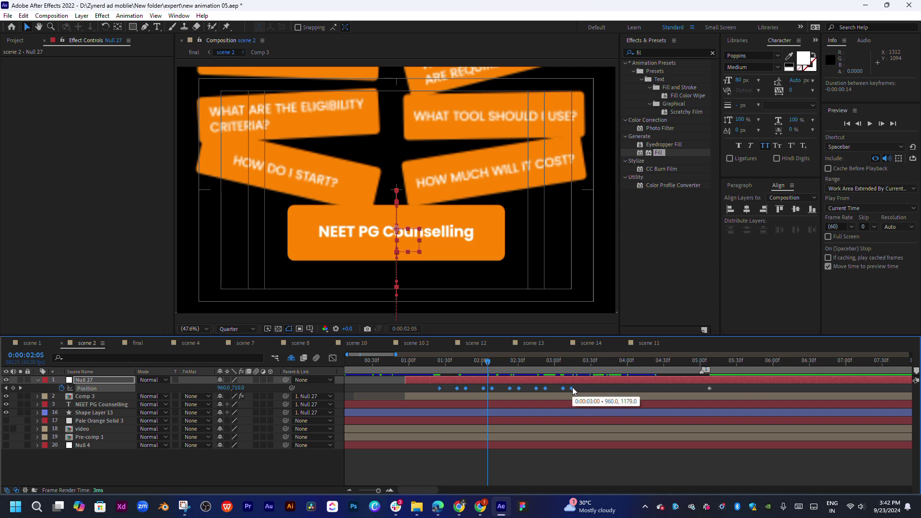
pyautogui.click(488, 371)
pyautogui.press('space')
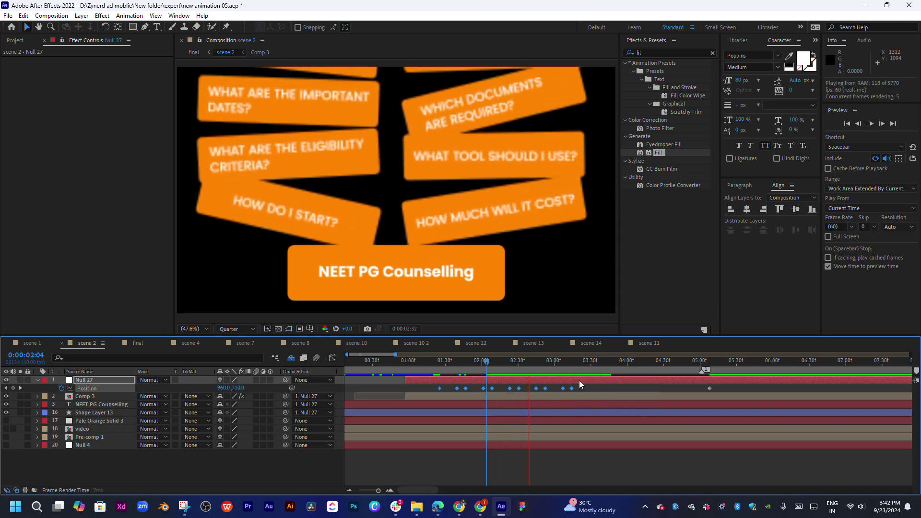
pyautogui.click(422, 367)
pyautogui.press('space')
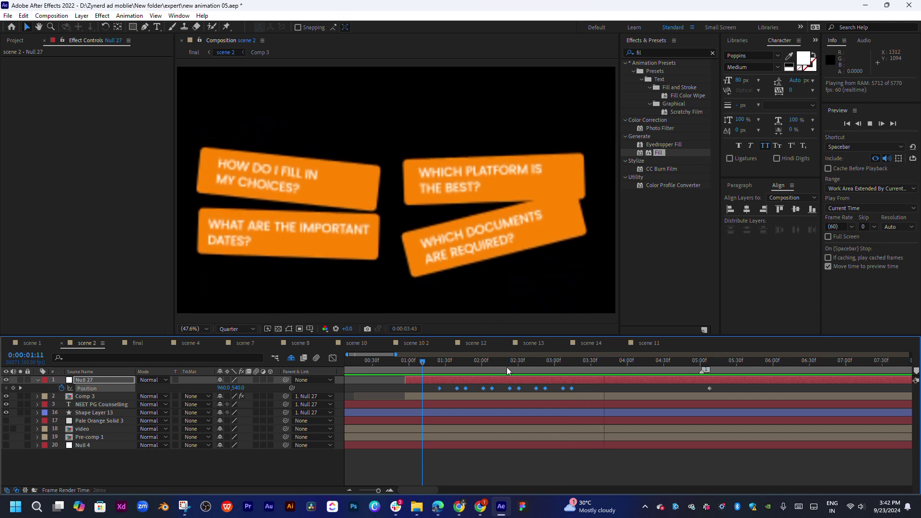
pyautogui.click(488, 365)
pyautogui.hotkey('ctrl', 'z')
pyautogui.press('space')
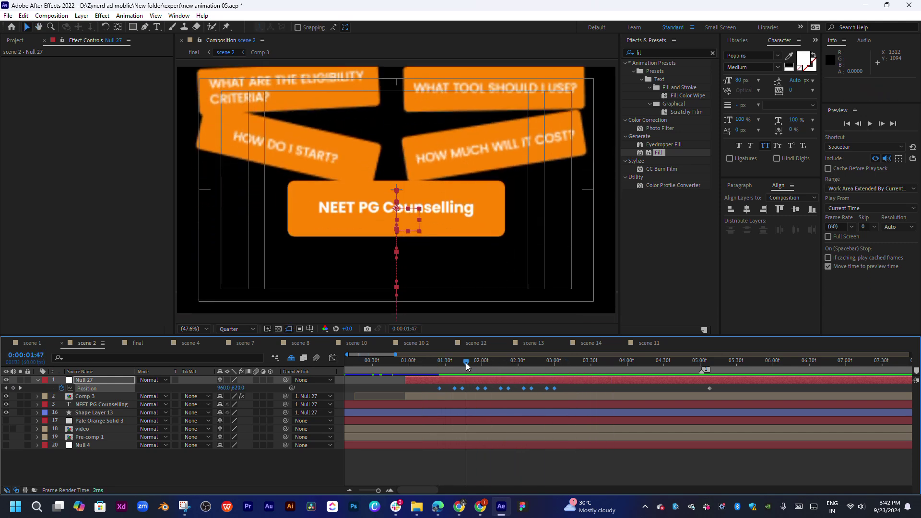
# Step: Preview the earlier card exit from about 1:08 and 1:25, then select all Position keyframes
pyautogui.press('space')
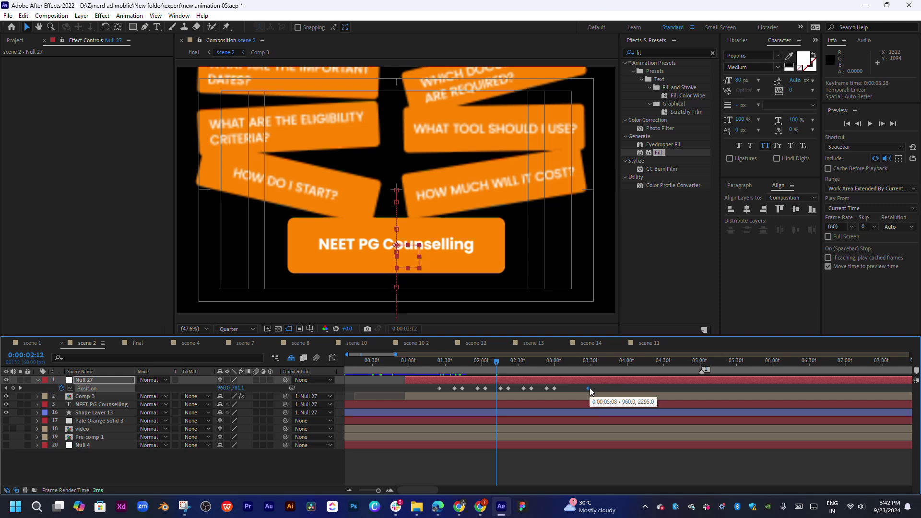
pyautogui.press('space')
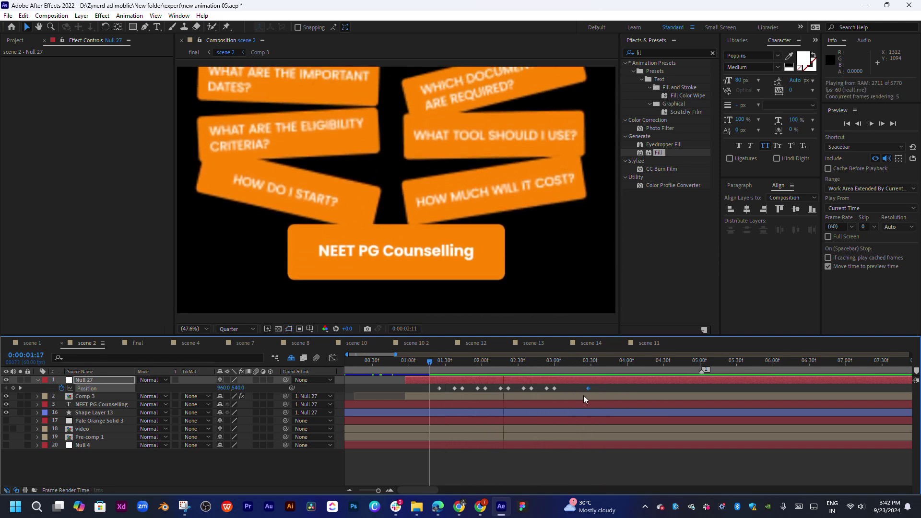
pyautogui.press('space')
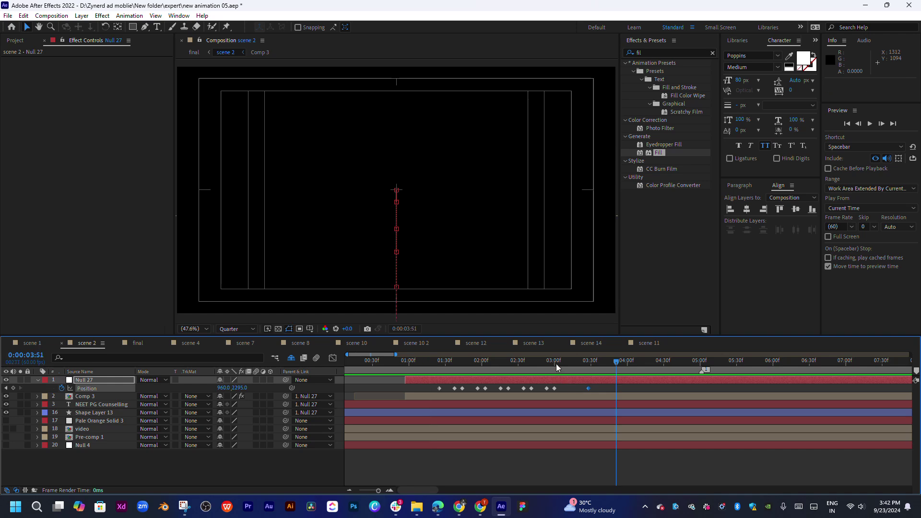
pyautogui.moveTo(568, 362); pyautogui.dragTo(414, 372)
pyautogui.press('space')
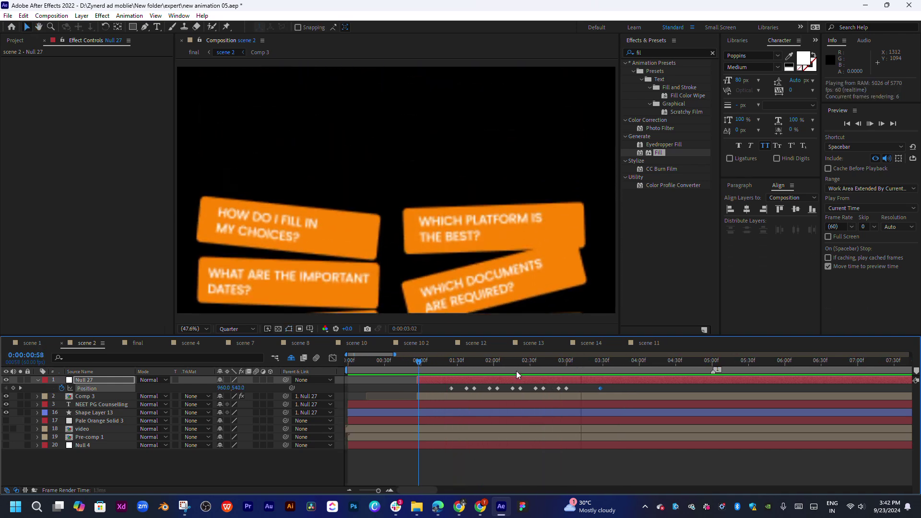
pyautogui.click(451, 362)
pyautogui.press('space')
pyautogui.press('space')
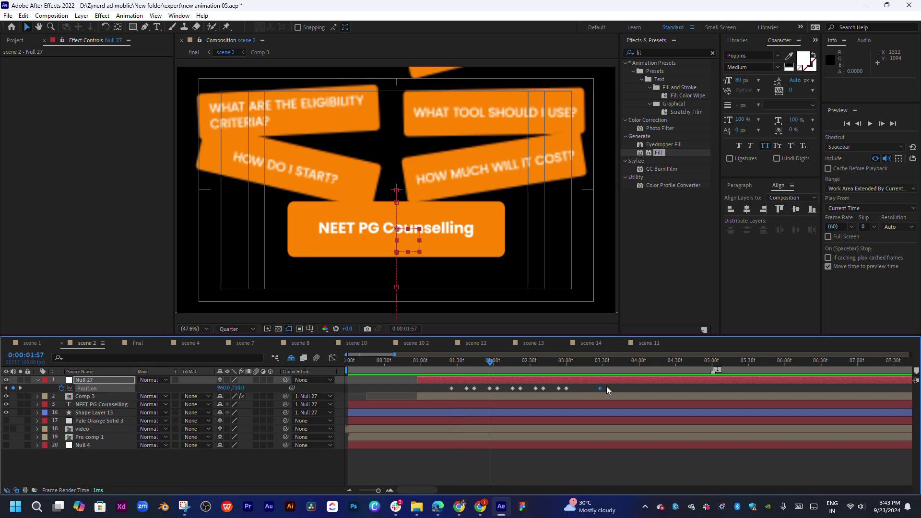
pyautogui.moveTo(608, 385); pyautogui.dragTo(438, 393)
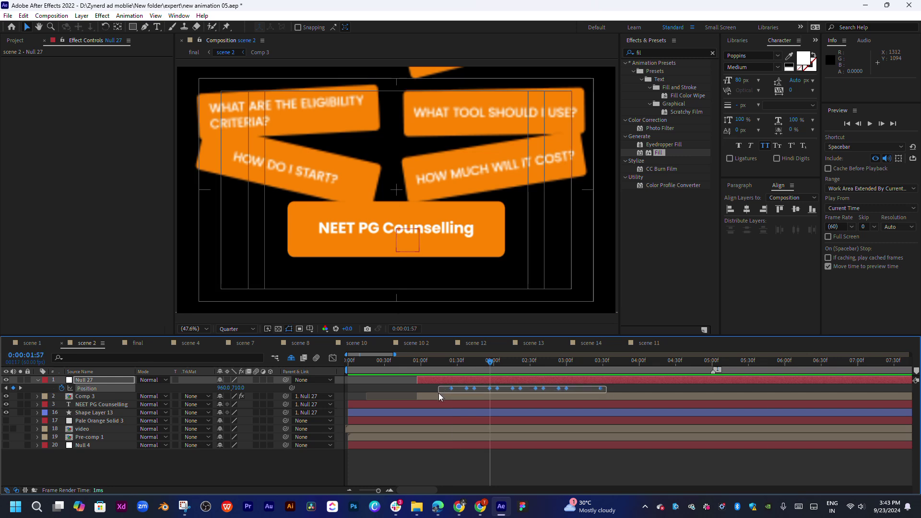
# Step: In the speed graph, steepen the easing influence on all Null 27 Position keyframes
pyautogui.click(332, 358)
pyautogui.moveTo(614, 452); pyautogui.dragTo(408, 471)
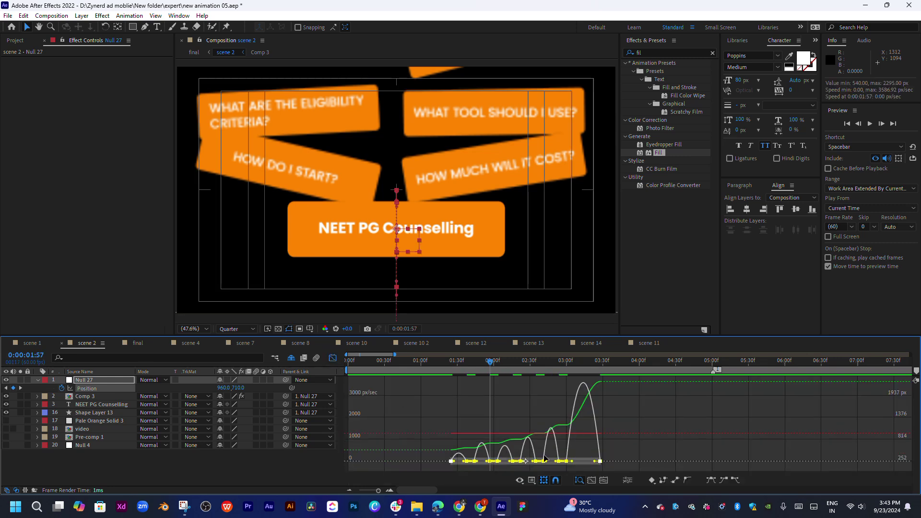
pyautogui.moveTo(595, 464); pyautogui.dragTo(567, 469)
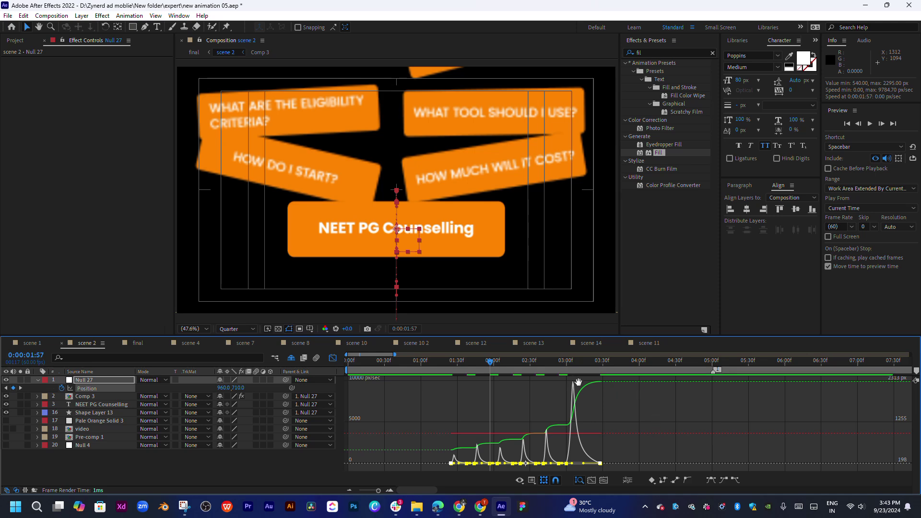
pyautogui.press('space')
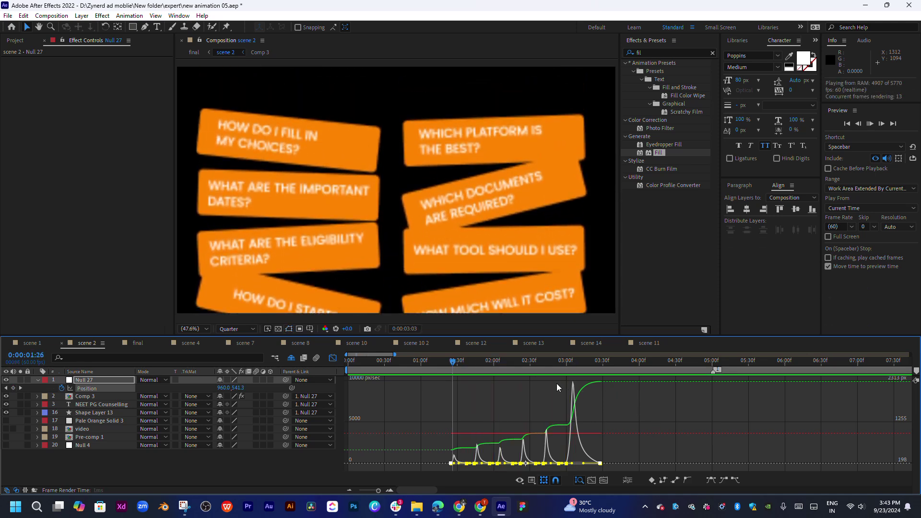
pyautogui.moveTo(488, 362); pyautogui.dragTo(483, 367)
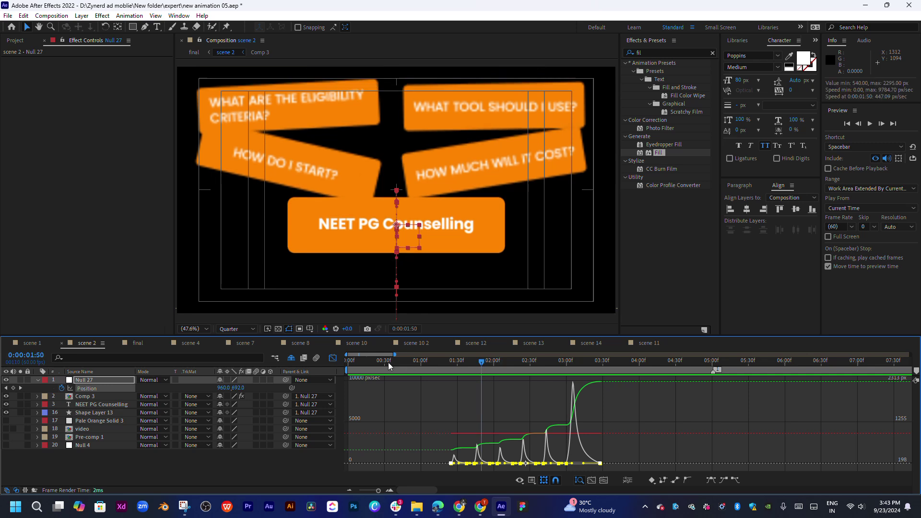
pyautogui.click(333, 358)
pyautogui.moveTo(462, 368)
pyautogui.mouseDown()
pyautogui.moveTo(447, 374)
pyautogui.moveTo(464, 367)
pyautogui.mouseUp()
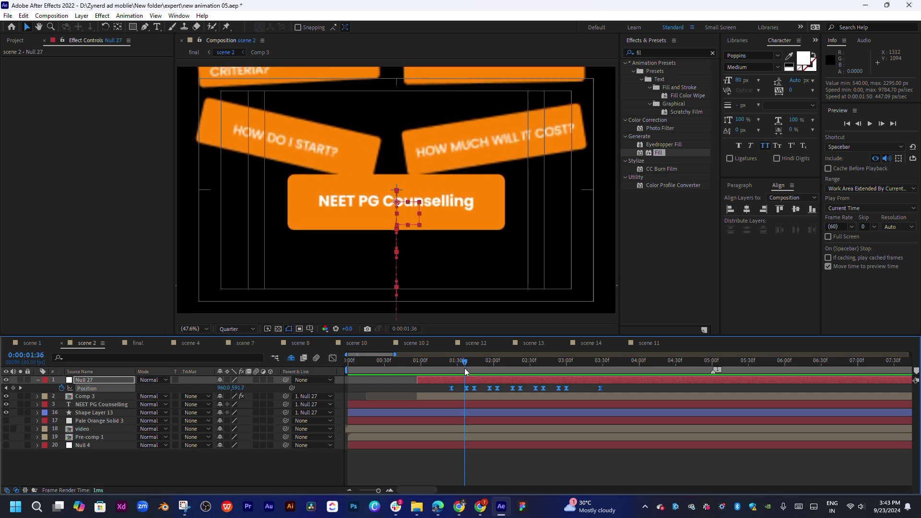
# Step: Lower the cards at Null 27's 1:38 Position keyframe and preview
pyautogui.scroll(3, 523, 395)
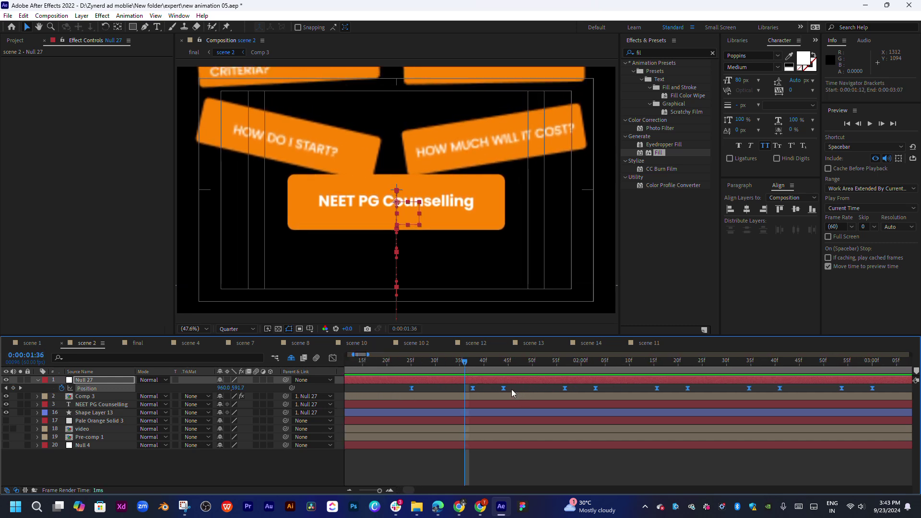
pyautogui.click(511, 389)
pyautogui.moveTo(472, 369); pyautogui.dragTo(483, 375)
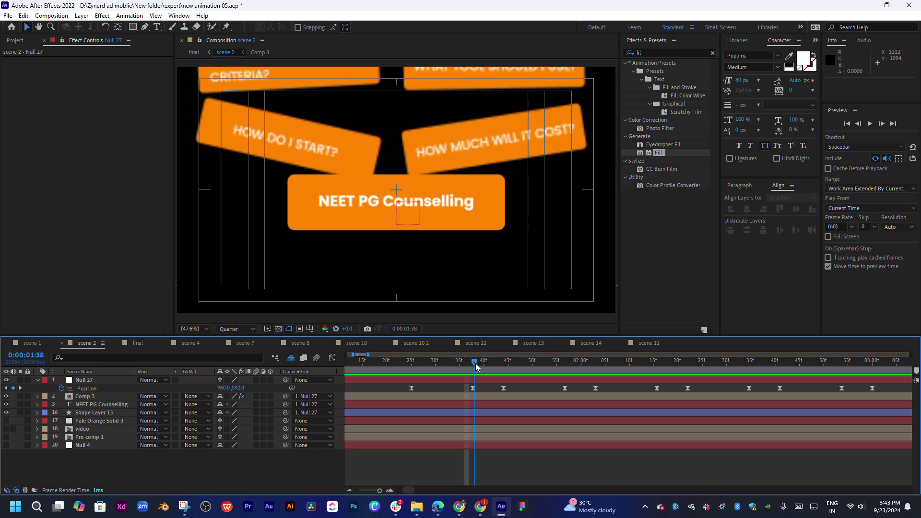
pyautogui.scroll(3, 492, 383)
pyautogui.click(474, 388)
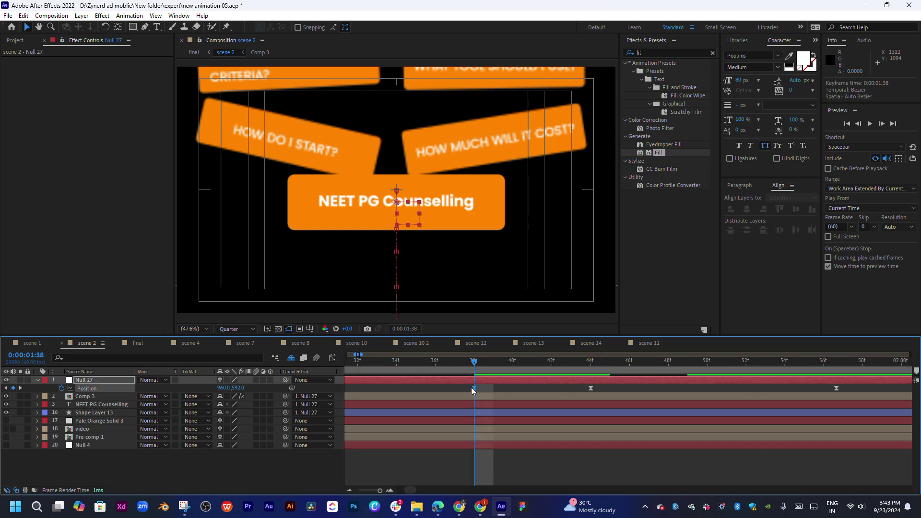
pyautogui.moveTo(238, 387)
pyautogui.mouseDown()
pyautogui.moveTo(322, 383)
pyautogui.moveTo(288, 383)
pyautogui.mouseUp()
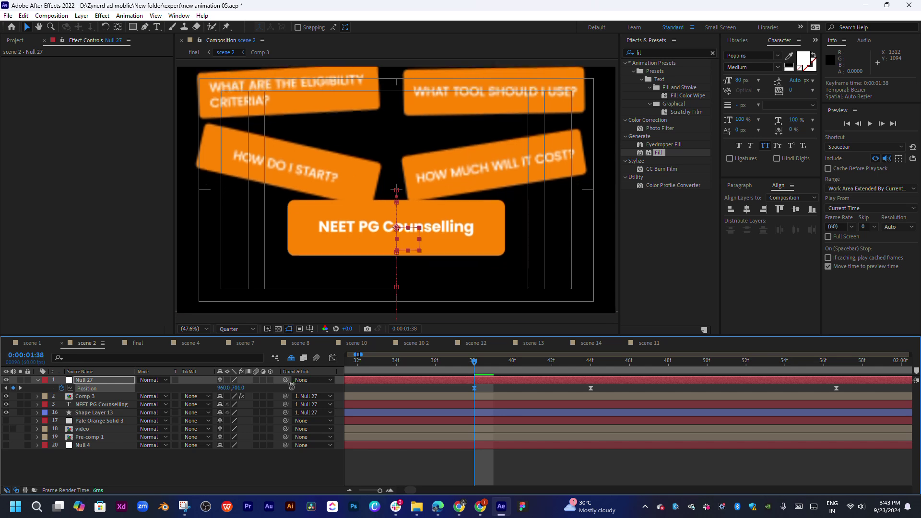
pyautogui.press('space')
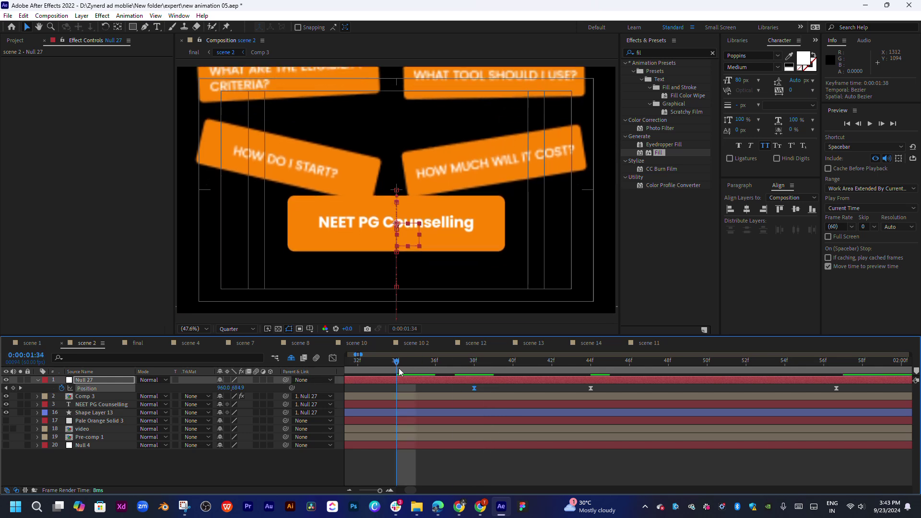
pyautogui.press('space')
pyautogui.press('space')
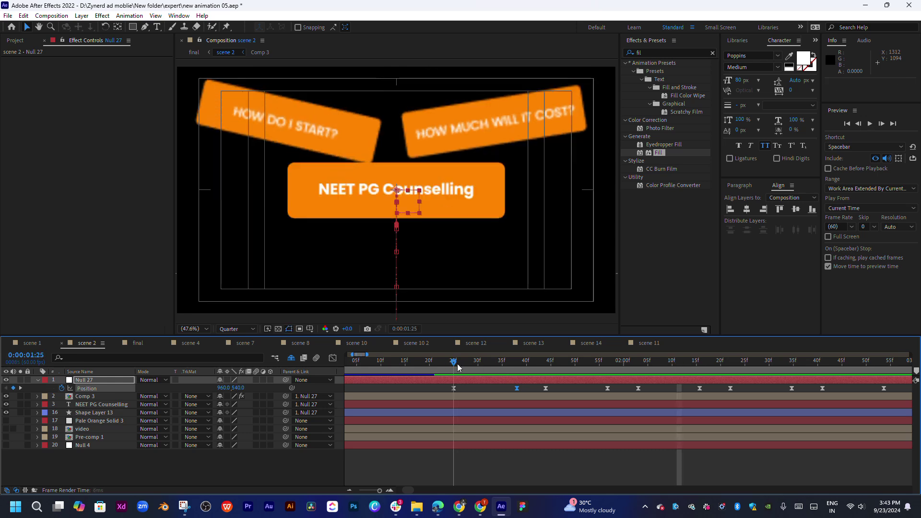
# Step: Paste a Position keyframe at about 1:42 and preview from 1:23 through 1:33
pyautogui.click(517, 369)
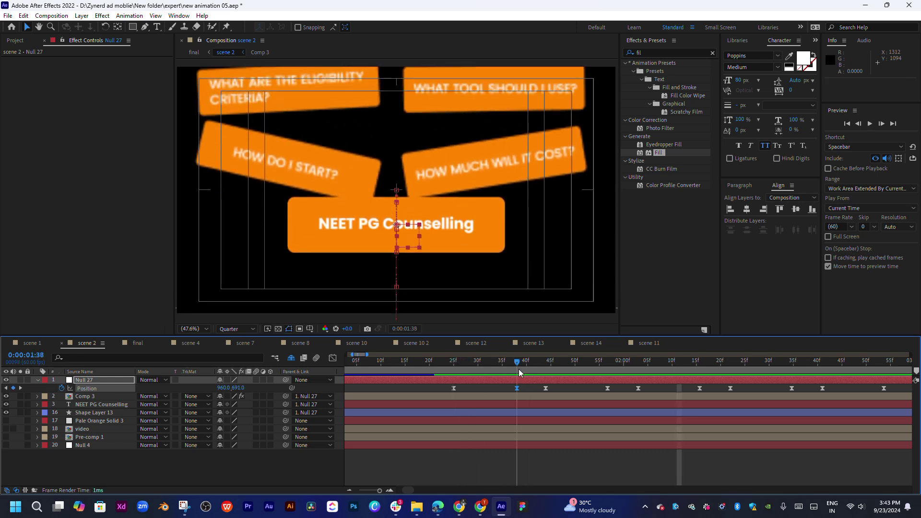
pyautogui.moveTo(519, 369); pyautogui.dragTo(537, 367)
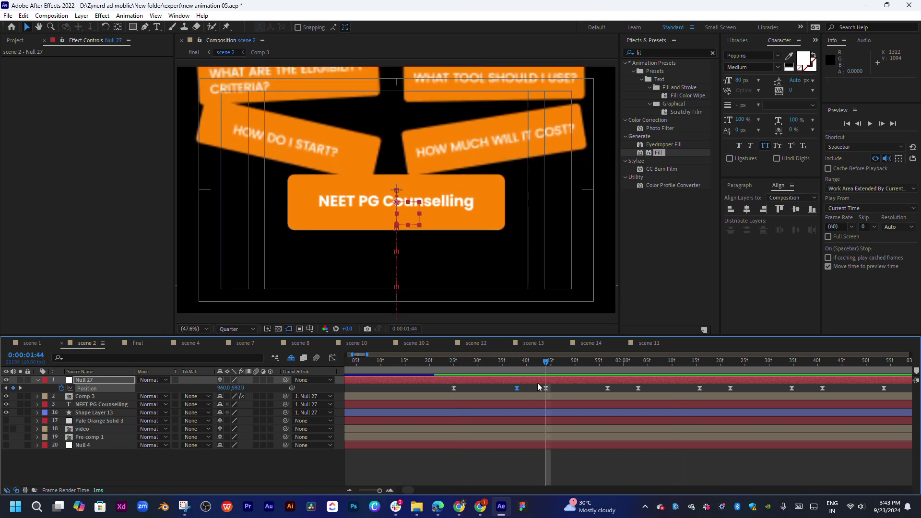
pyautogui.hotkey('ctrl', 'v')
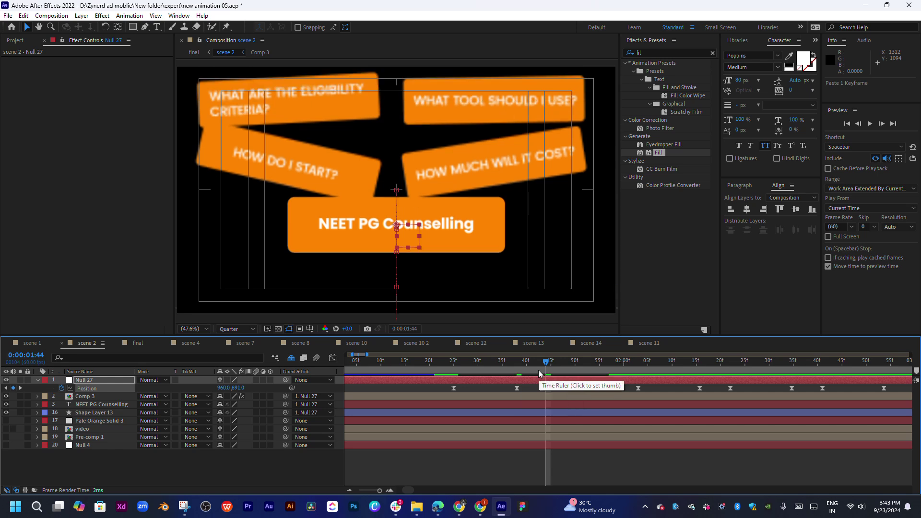
pyautogui.press('space')
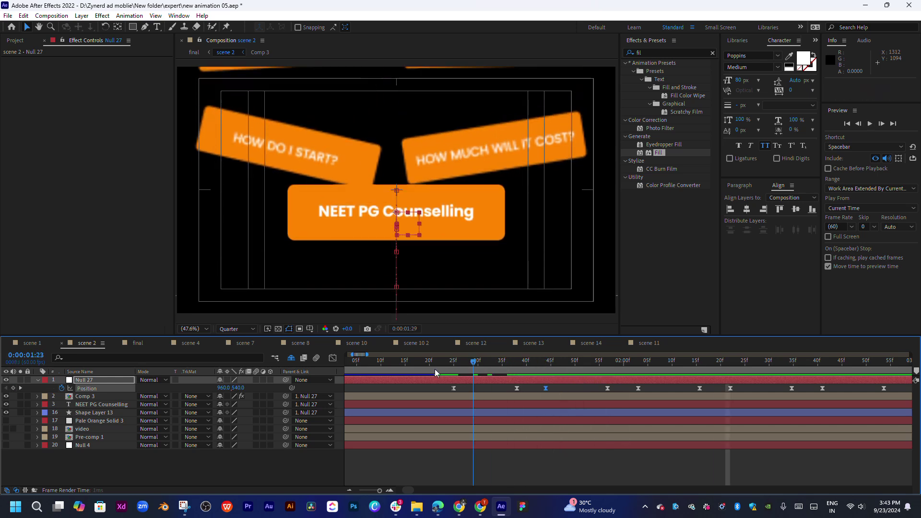
pyautogui.click(442, 365)
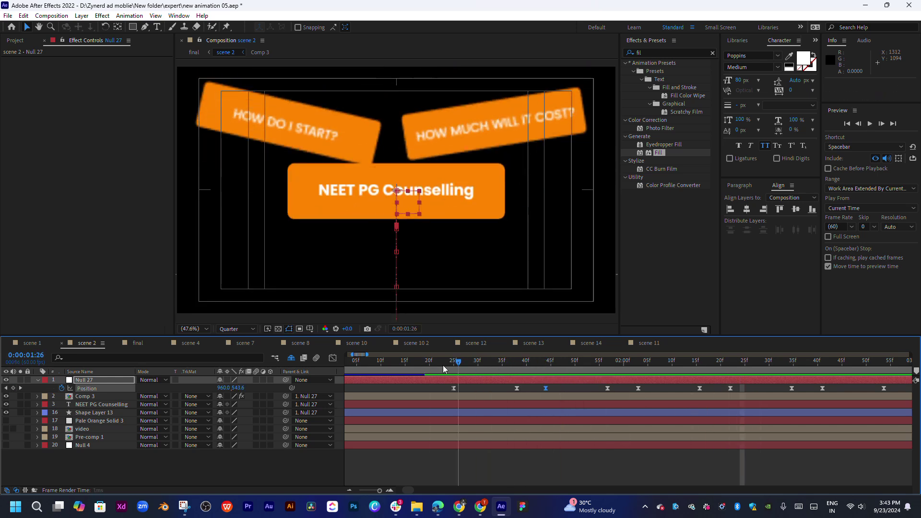
pyautogui.press('space')
pyautogui.click(454, 364)
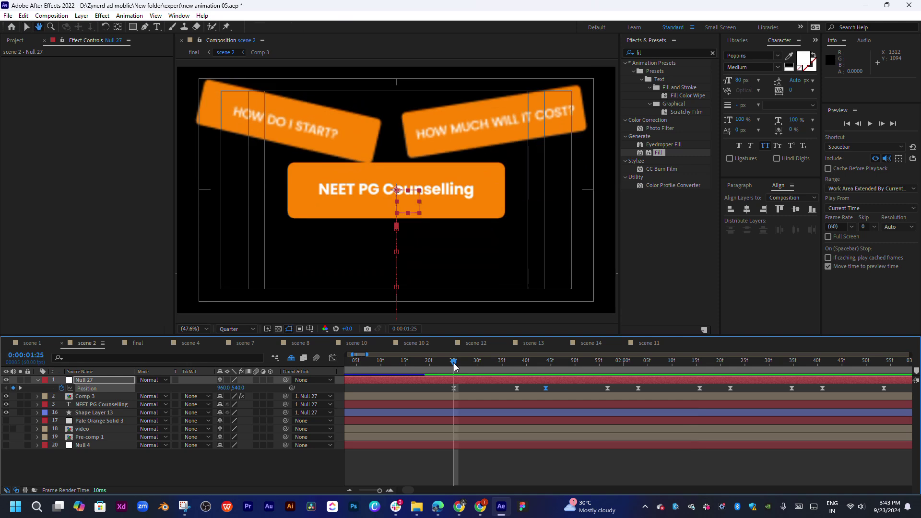
pyautogui.press('space')
pyautogui.click(481, 364)
pyautogui.press('space')
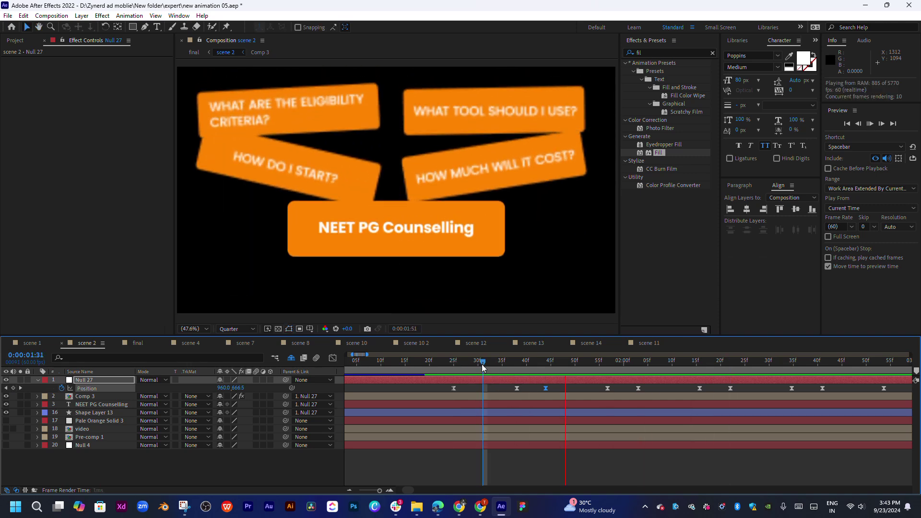
pyautogui.click(494, 363)
pyautogui.press('space')
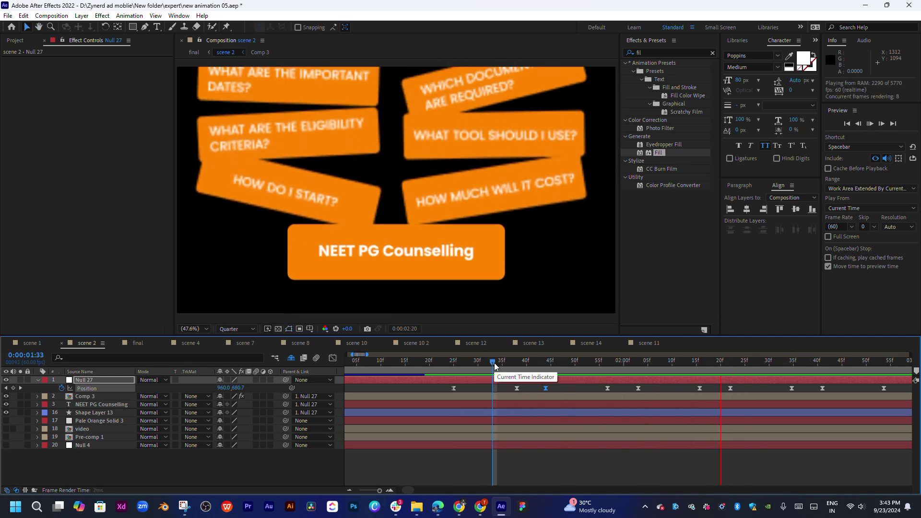
# Step: Preview the card animation and zoom in on the keyframes around 1:56
pyautogui.click(512, 364)
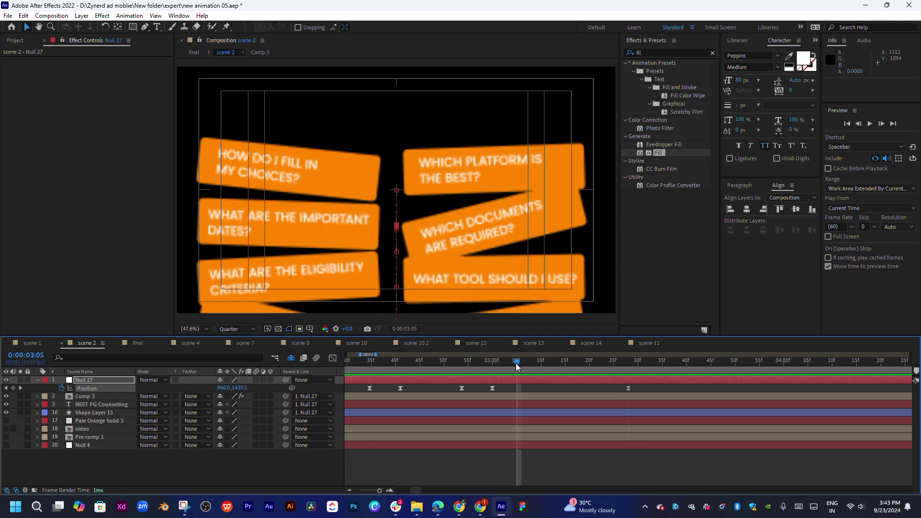
pyautogui.press('-')
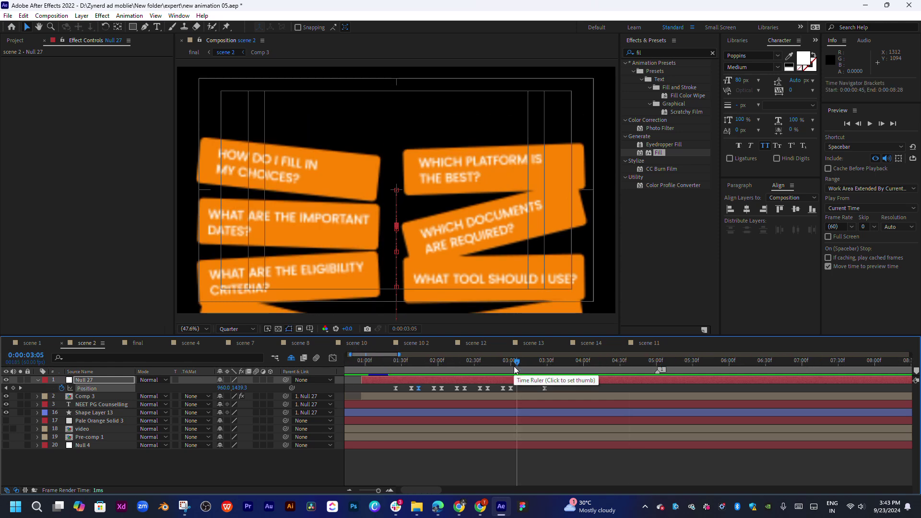
pyautogui.press('space')
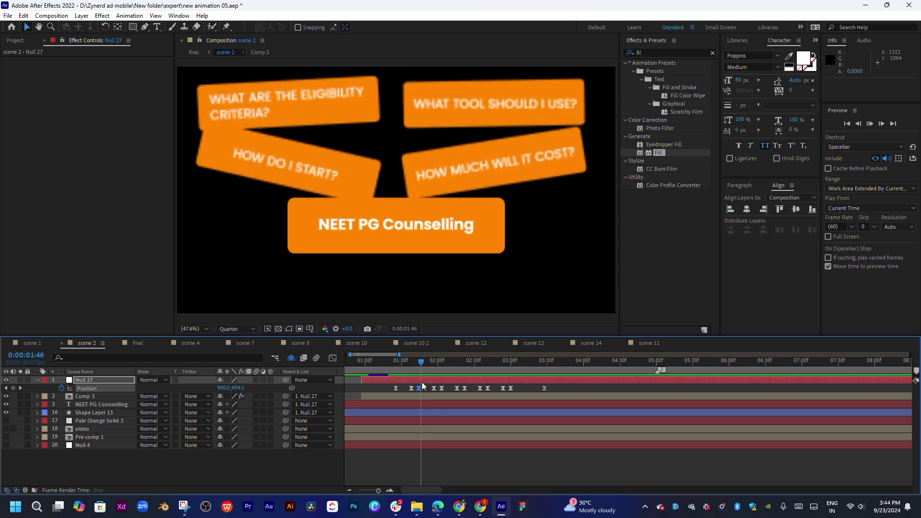
pyautogui.click(422, 382)
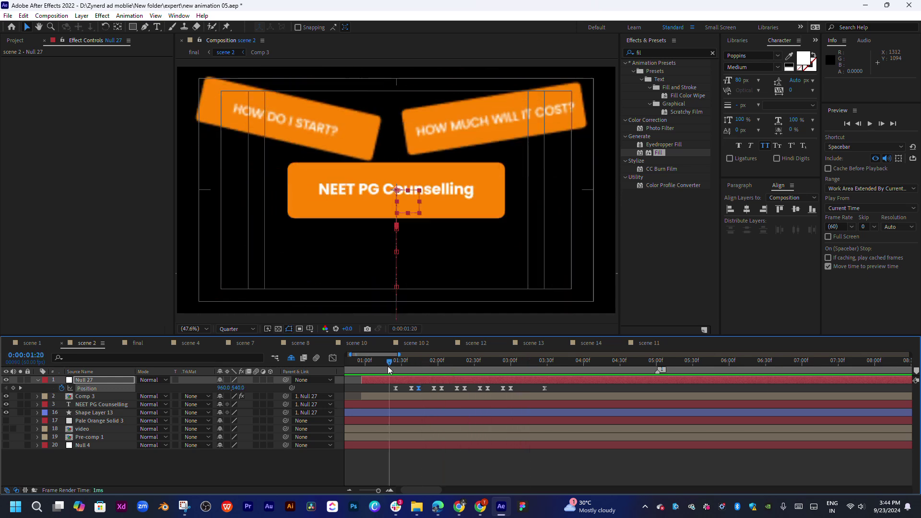
pyautogui.moveTo(416, 364)
pyautogui.mouseDown()
pyautogui.moveTo(438, 361)
pyautogui.moveTo(437, 388)
pyautogui.mouseUp()
pyautogui.press('=')
pyautogui.press('=')
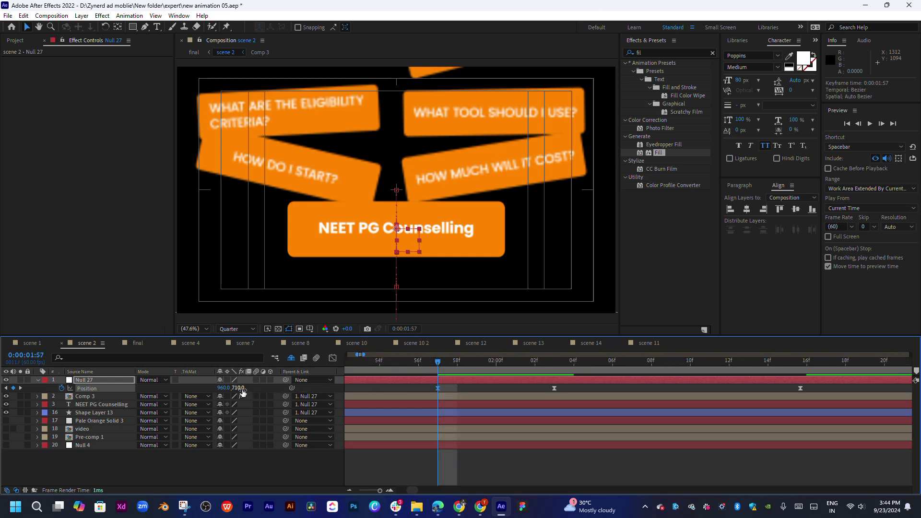
# Step: Set Null 27 Position Y to 801 at 1:57 and paste that keyframe at 2:03
pyautogui.moveTo(242, 390); pyautogui.dragTo(289, 388)
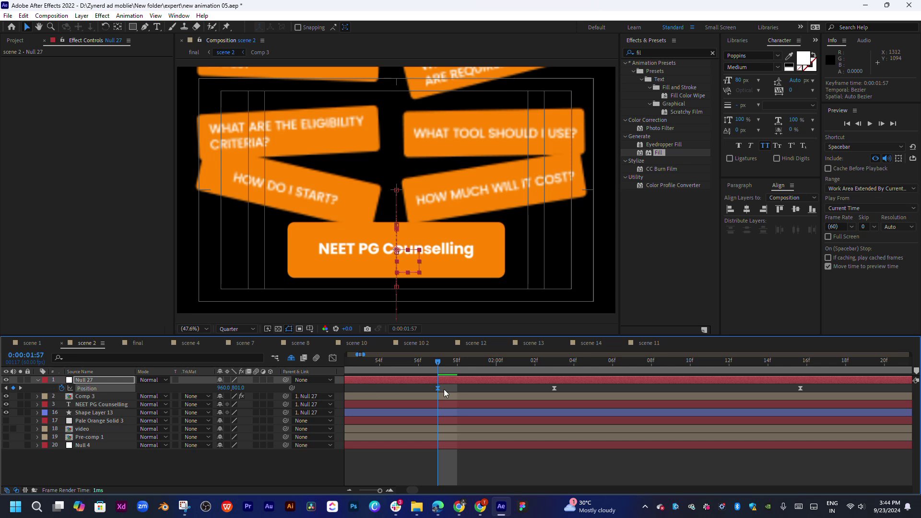
pyautogui.hotkey('ctrl', 'c')
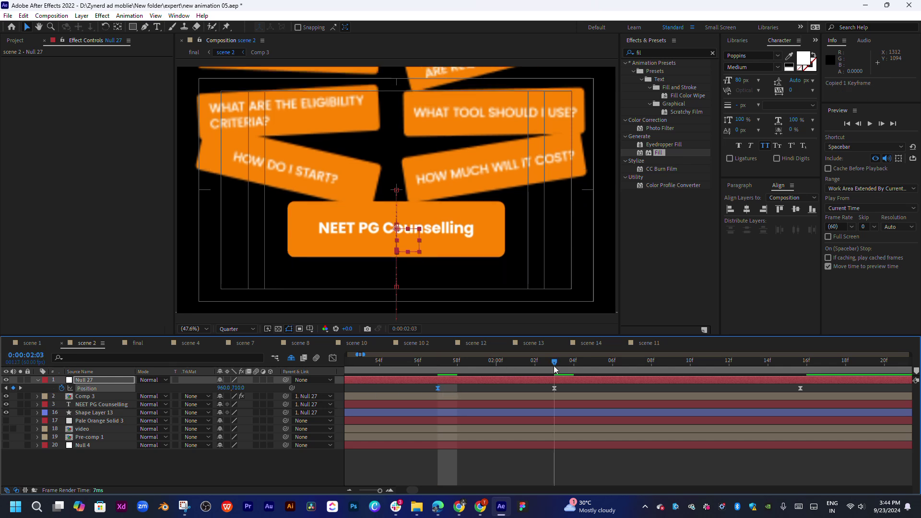
pyautogui.click(554, 365)
pyautogui.hotkey('ctrl', 'v')
pyautogui.press('space')
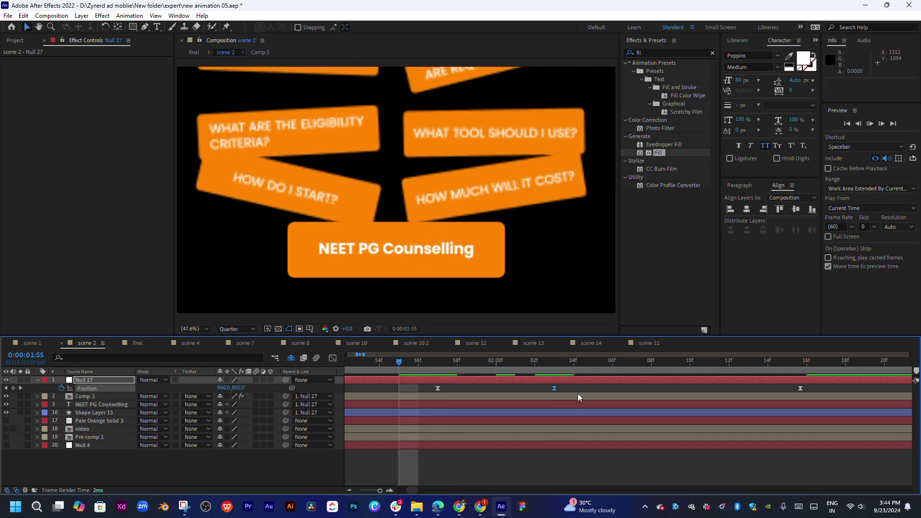
# Step: Preview the lowered card movement from around 1:27 to 1:38
pyautogui.scroll(-2, 584, 393)
pyautogui.scroll(-2, 559, 379)
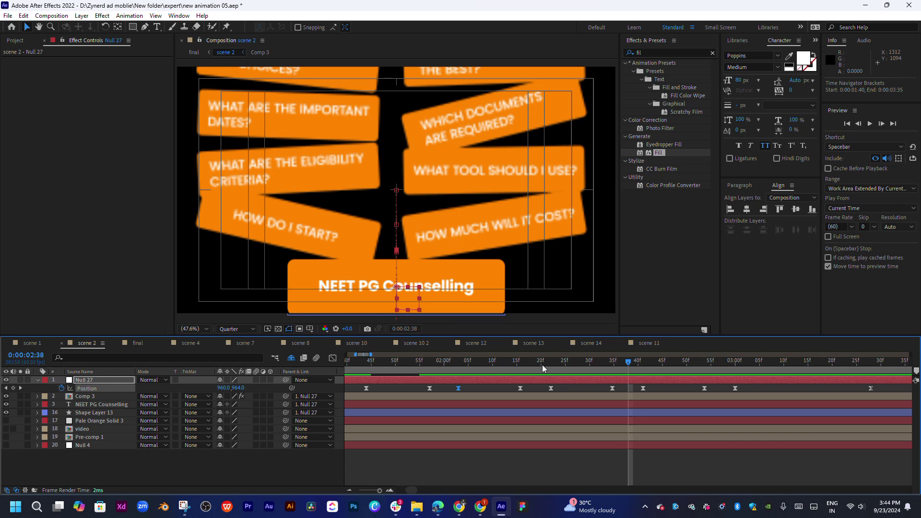
pyautogui.press('space')
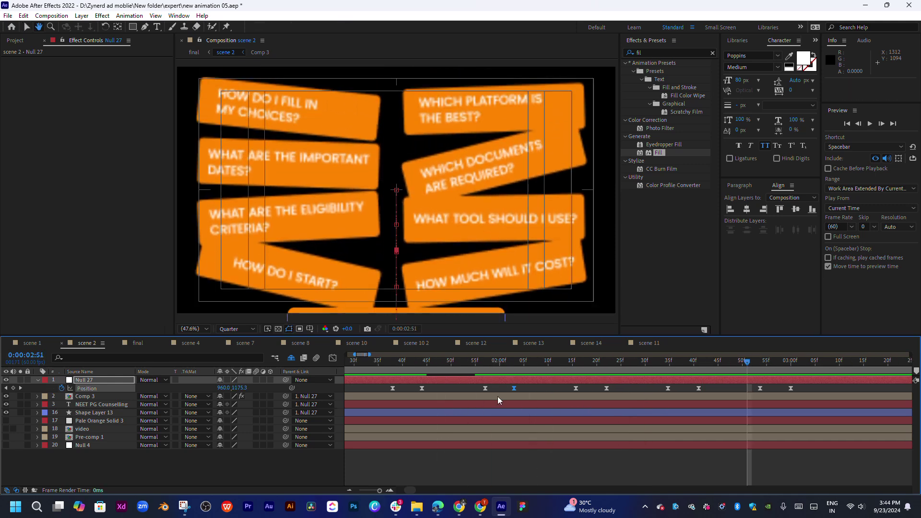
pyautogui.click(393, 362)
pyautogui.press('space')
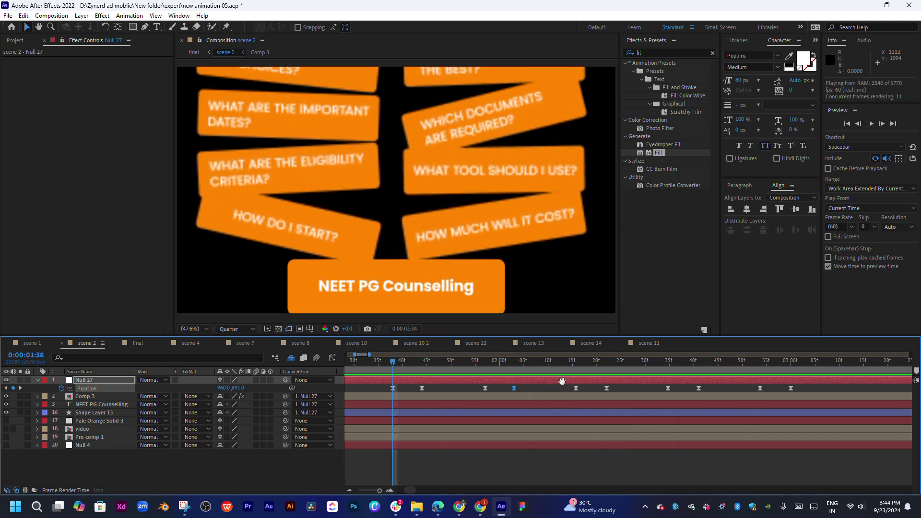
pyautogui.scroll(-2, 559, 381)
pyautogui.click(516, 368)
pyautogui.press('space')
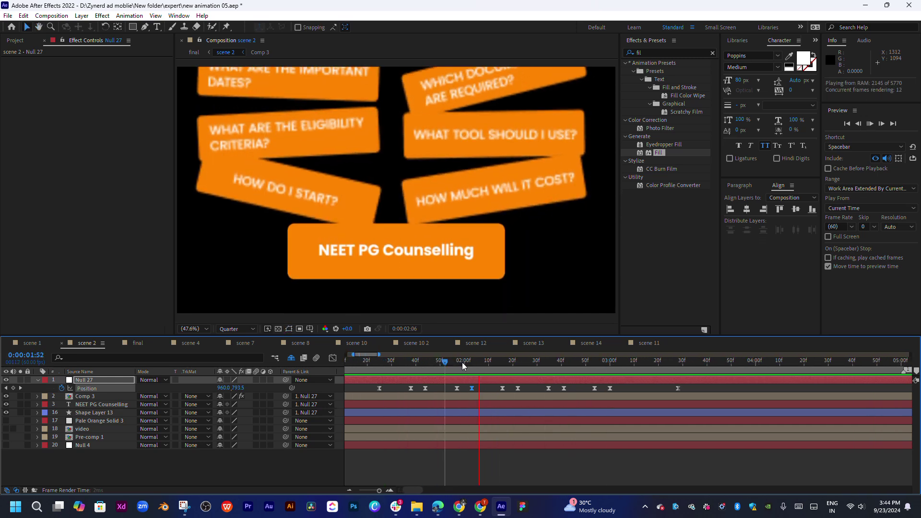
pyautogui.press('space')
pyautogui.press('space')
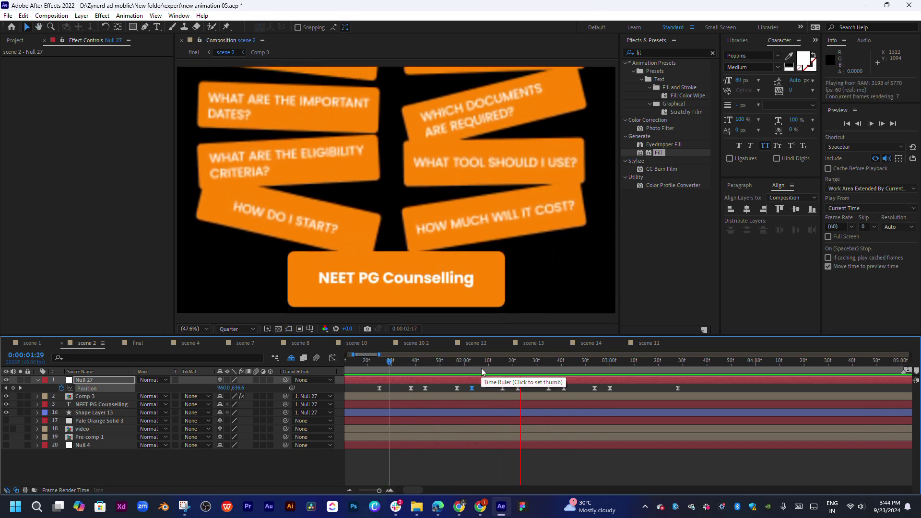
pyautogui.click(414, 360)
pyautogui.press('space')
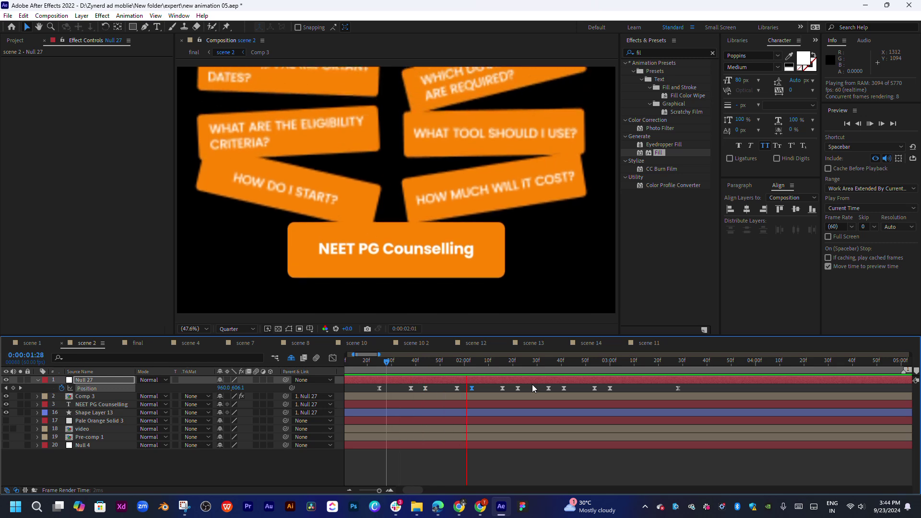
# Step: Set Position Y to 912 at 2:16 and apply the same value at 2:22
pyautogui.click(502, 362)
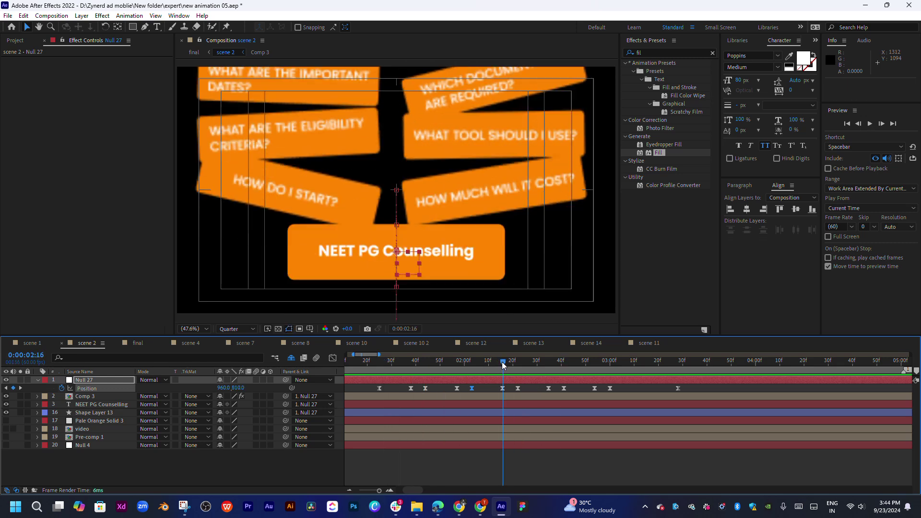
pyautogui.scroll(3, 507, 387)
pyautogui.click(502, 387)
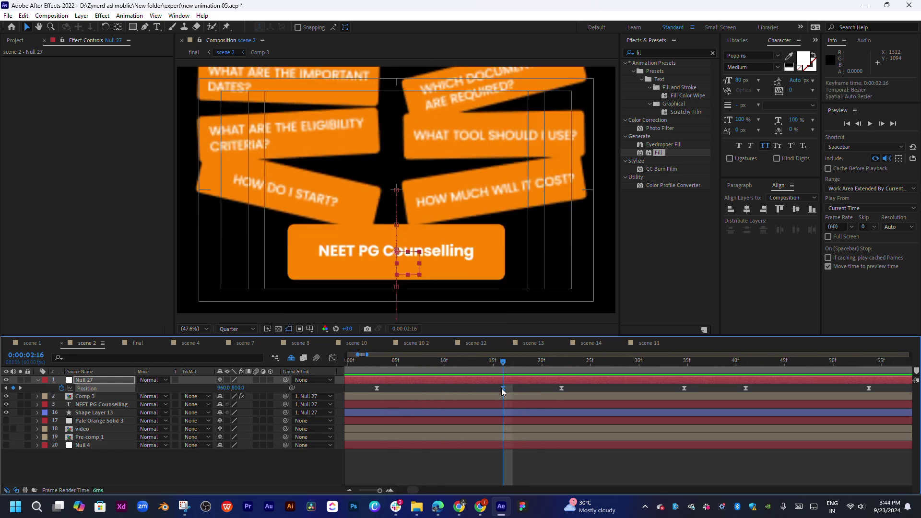
pyautogui.moveTo(243, 388); pyautogui.dragTo(354, 383)
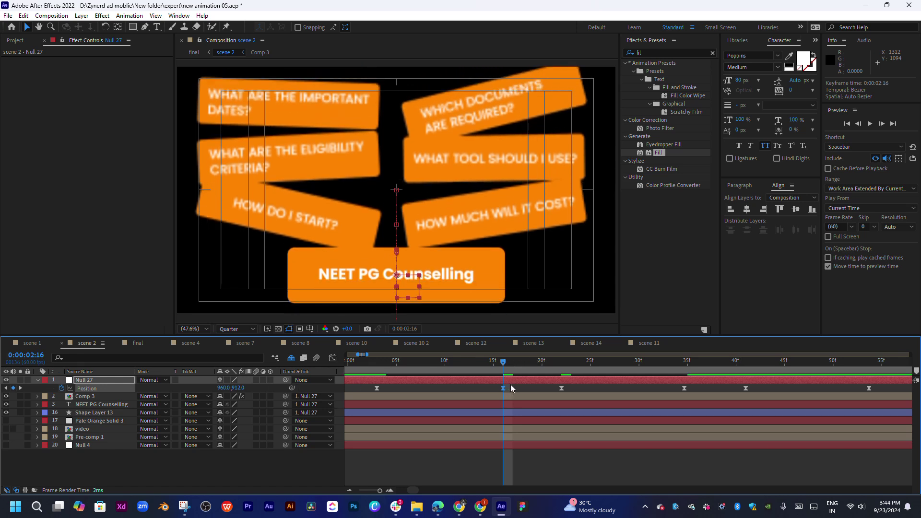
pyautogui.click(559, 361)
pyautogui.click(562, 388)
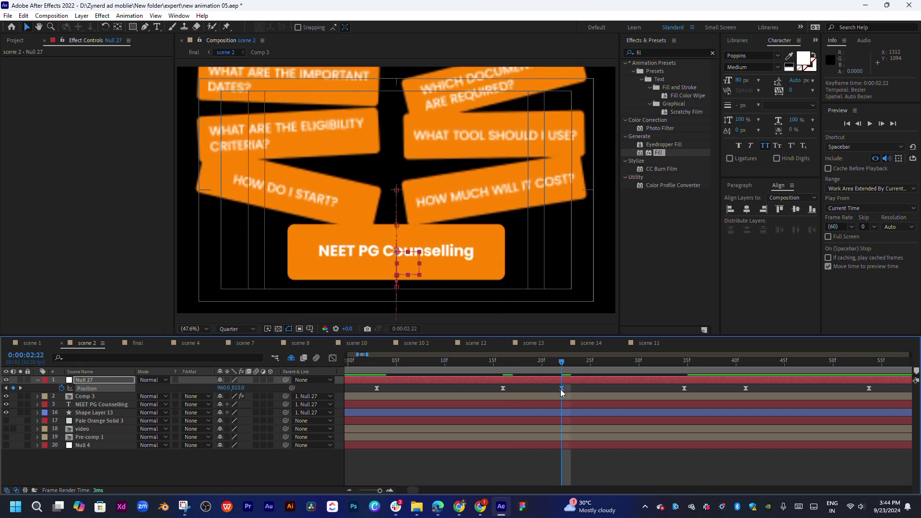
pyautogui.hotkey('ctrl', 'v')
# Step: Push Null 27 down to Y 1252 at 2:35 and paste that keyframe at 2:41
pyautogui.press('-')
pyautogui.press('-')
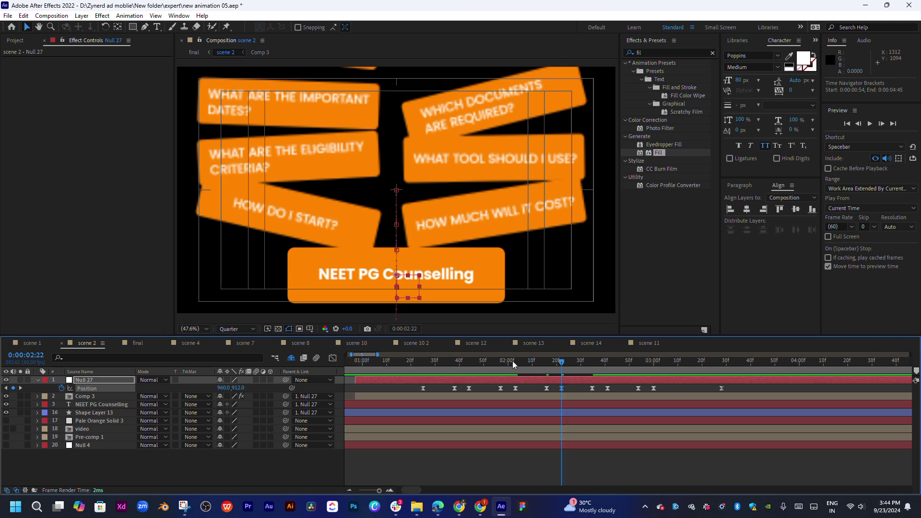
pyautogui.moveTo(513, 361); pyautogui.dragTo(483, 360)
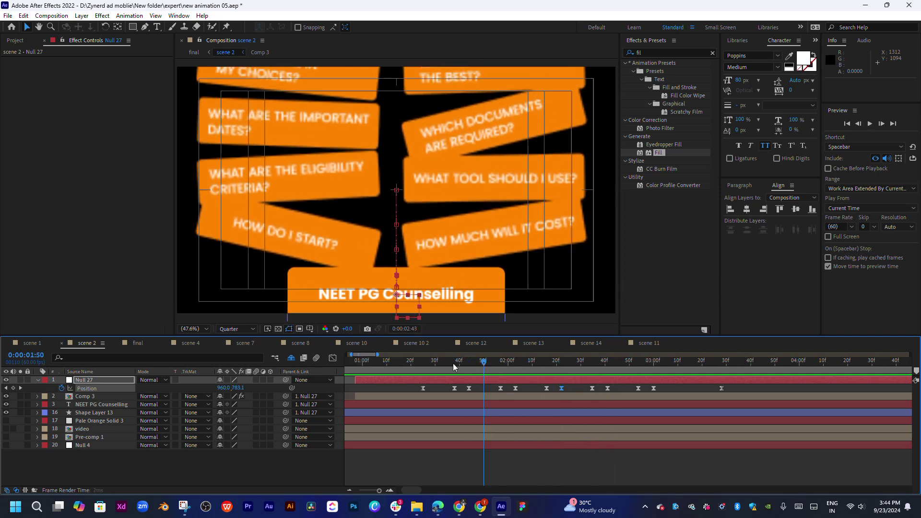
pyautogui.press('space')
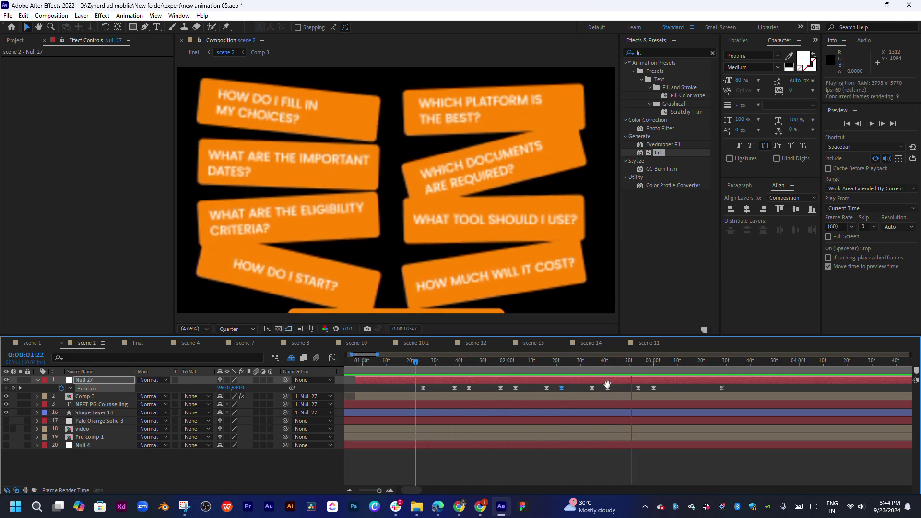
pyautogui.hscroll(3, 607, 384)
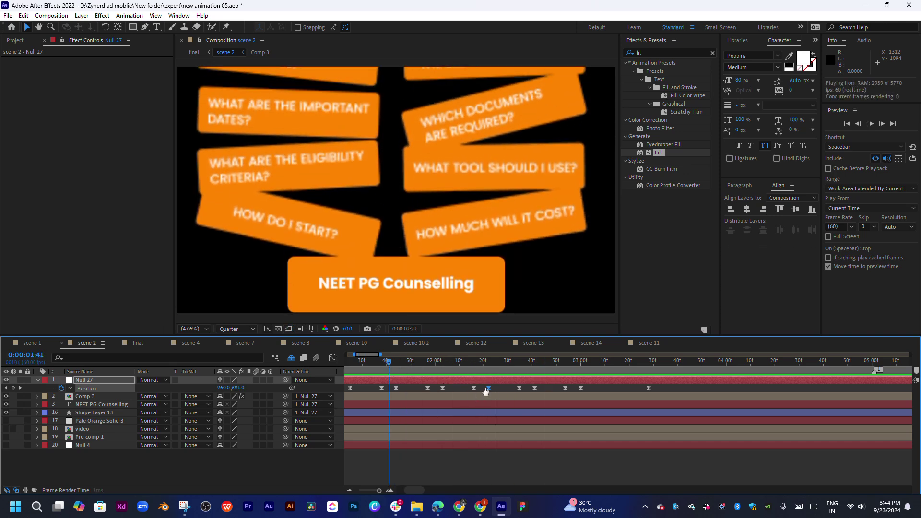
pyautogui.click(519, 388)
pyautogui.moveTo(512, 367); pyautogui.dragTo(520, 366)
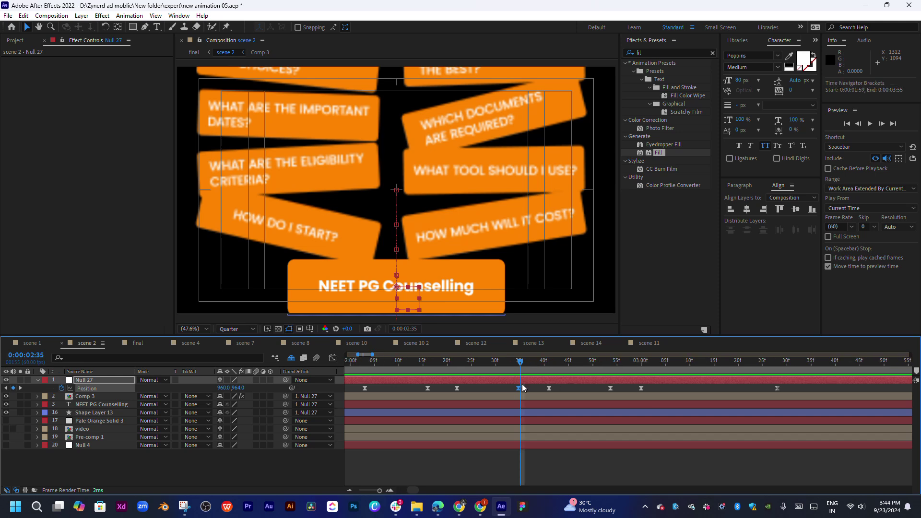
pyautogui.scroll(3, 518, 389)
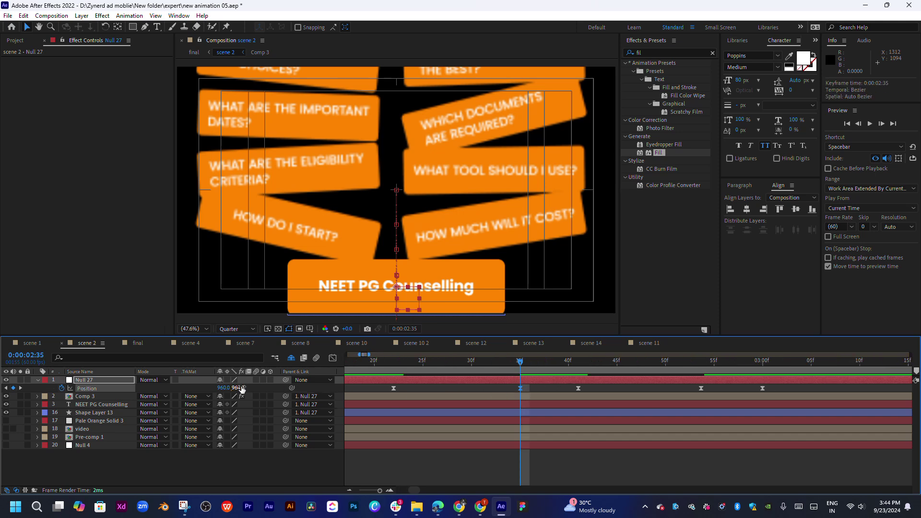
pyautogui.moveTo(242, 389); pyautogui.dragTo(554, 380)
pyautogui.hotkey('ctrl', 'c')
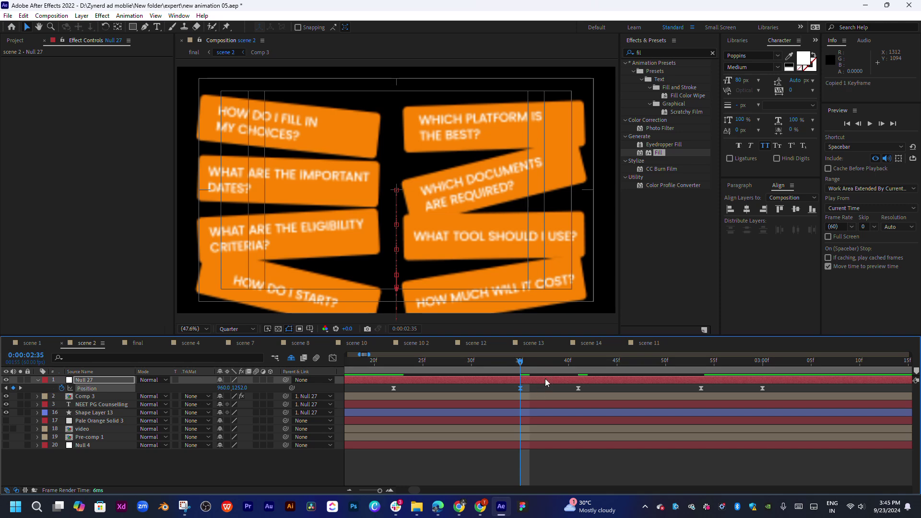
pyautogui.click(577, 363)
pyautogui.hotkey('ctrl', 'v')
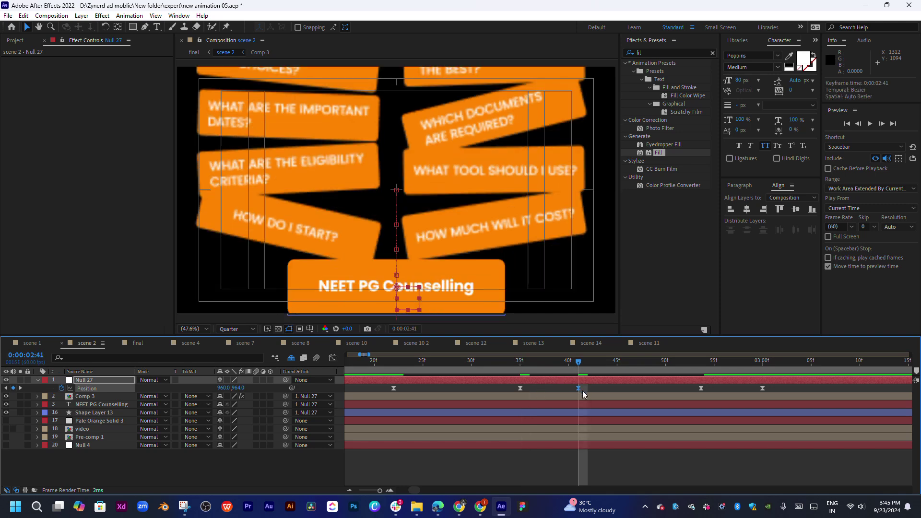
# Step: Shift the last Position keyframes later and preview the card exit
pyautogui.press('-')
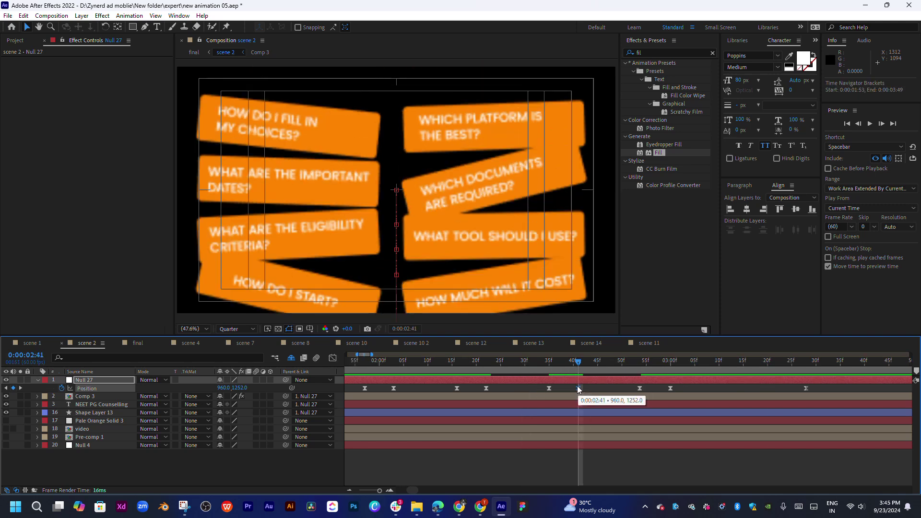
pyautogui.press('space')
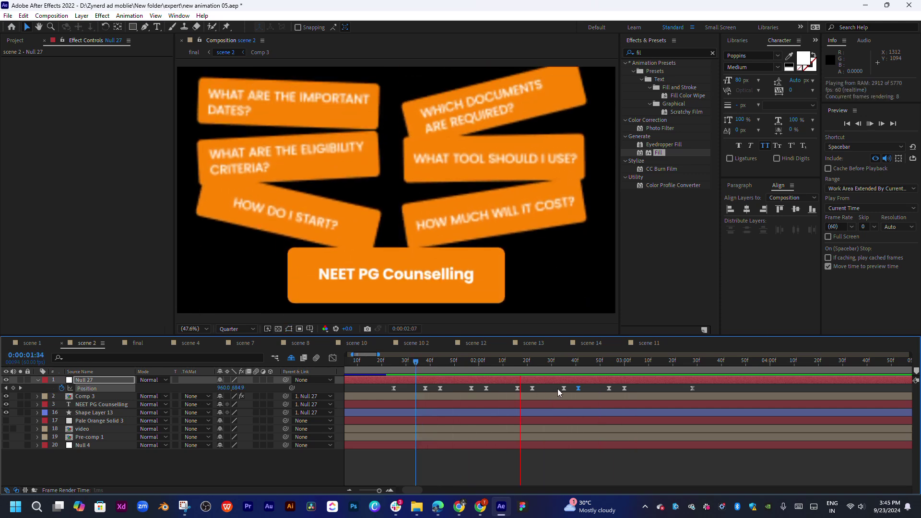
pyautogui.press('space')
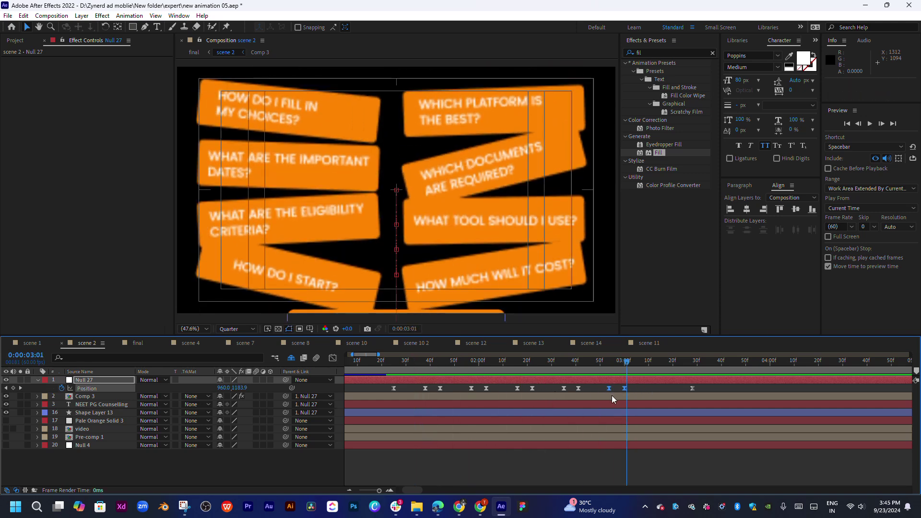
pyautogui.moveTo(609, 388)
pyautogui.mouseDown()
pyautogui.moveTo(686, 390)
pyautogui.moveTo(659, 390)
pyautogui.mouseUp()
pyautogui.press('space')
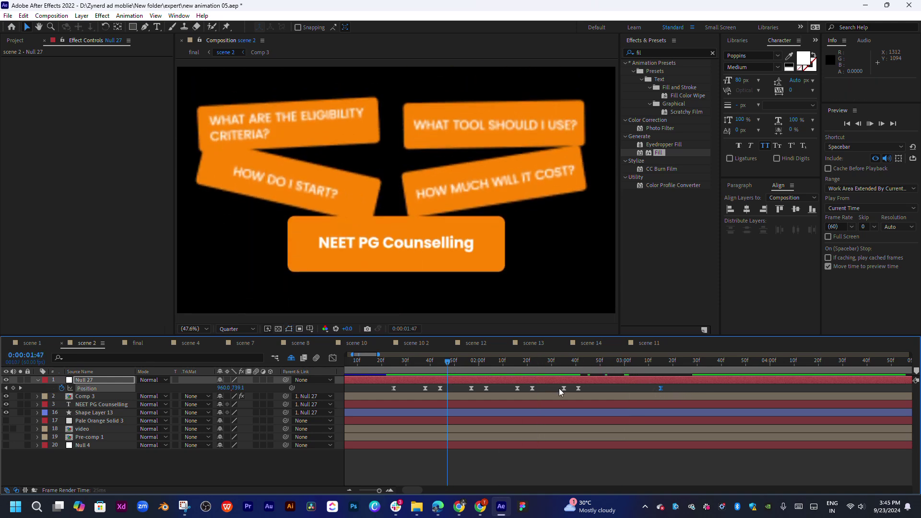
pyautogui.press('space')
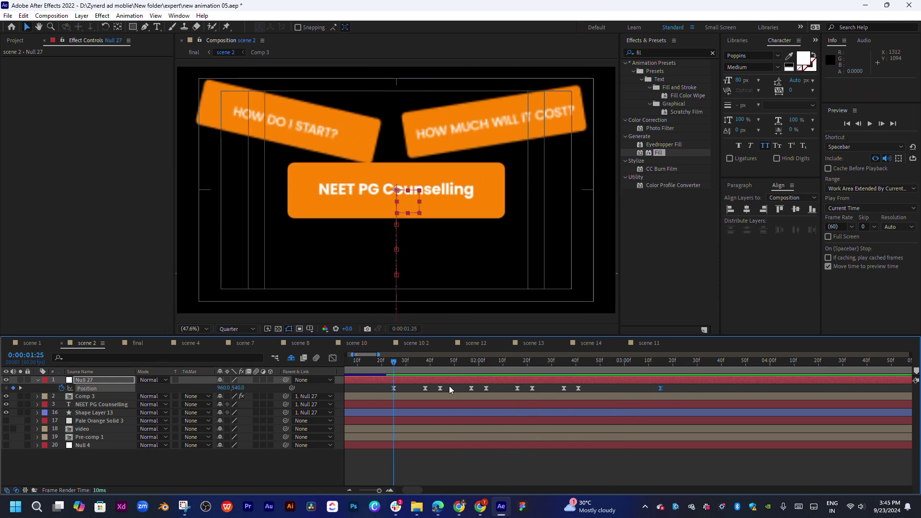
# Step: Spread Null 27's later Position keyframes apart to slow the card motion
pyautogui.press('space')
pyautogui.press('space')
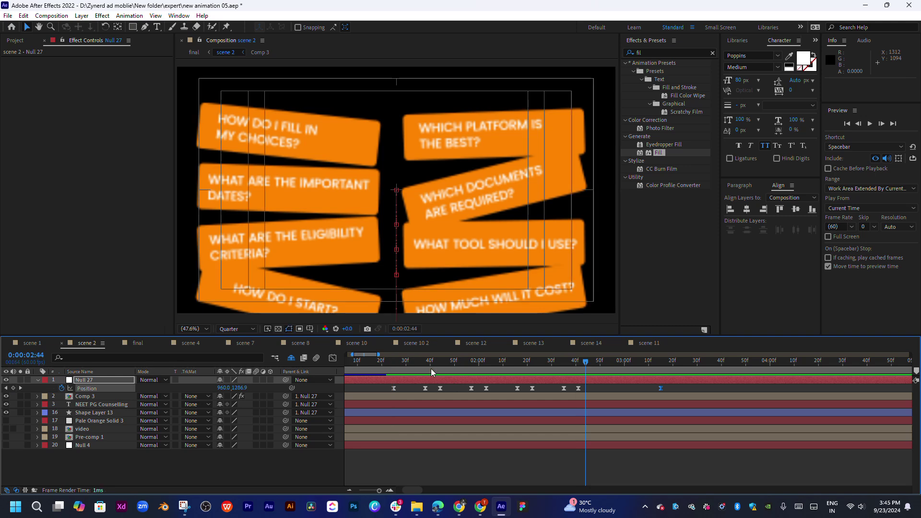
pyautogui.click(437, 369)
pyautogui.moveTo(531, 389); pyautogui.dragTo(401, 395)
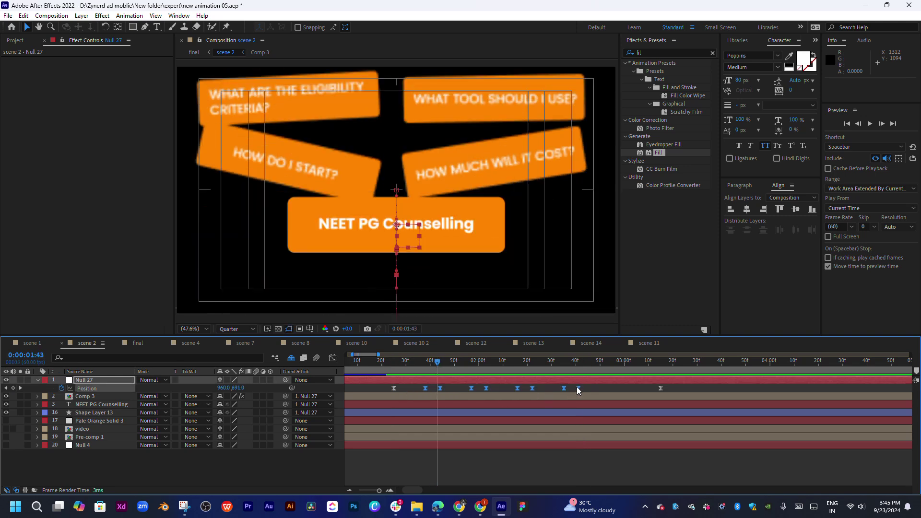
pyautogui.keyDown('alt'); pyautogui.moveTo(577, 387); pyautogui.dragTo(613, 388); pyautogui.keyUp('alt')
pyautogui.press('space')
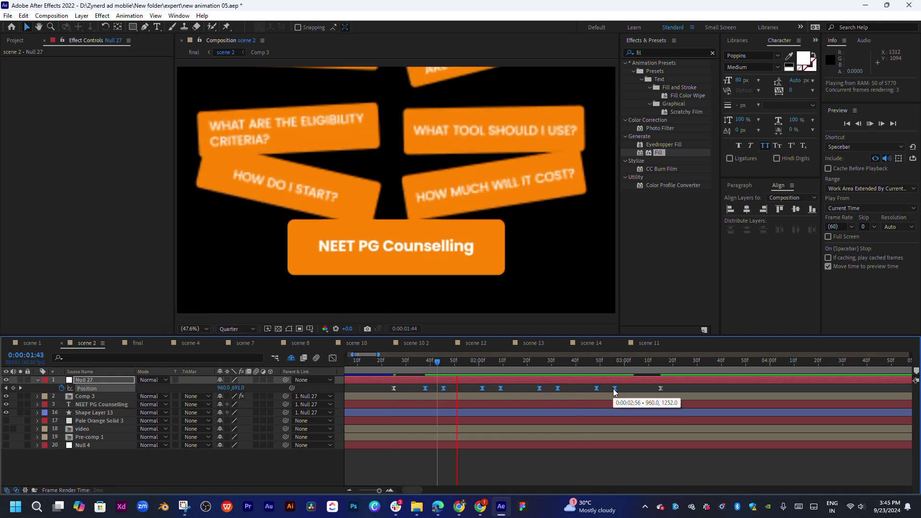
# Step: Replay the retimed card animation from about 1:16 and inspect frames up to 1:42
pyautogui.click(422, 366)
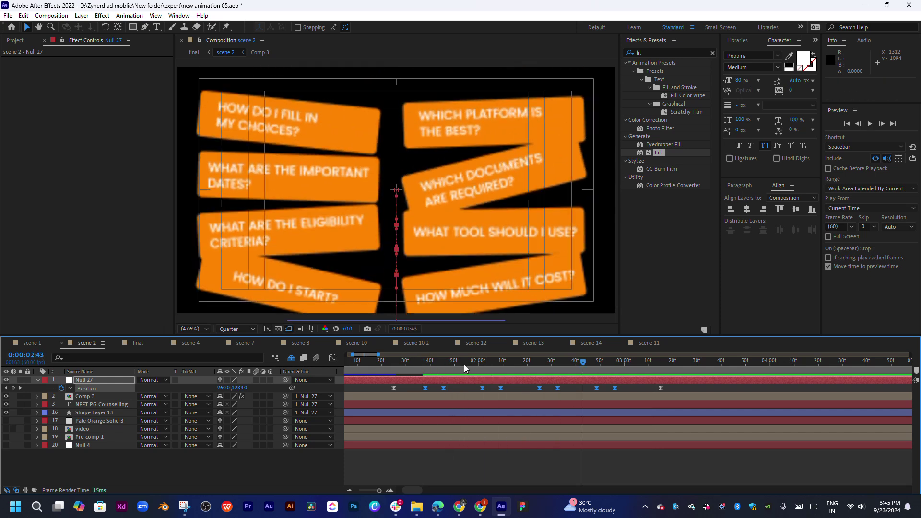
pyautogui.click(371, 365)
pyautogui.moveTo(399, 361); pyautogui.dragTo(394, 362)
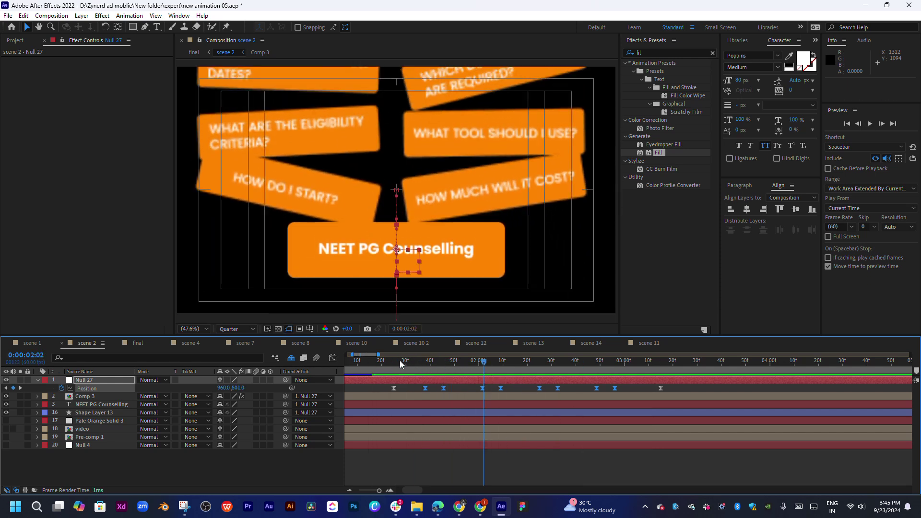
pyautogui.press('space')
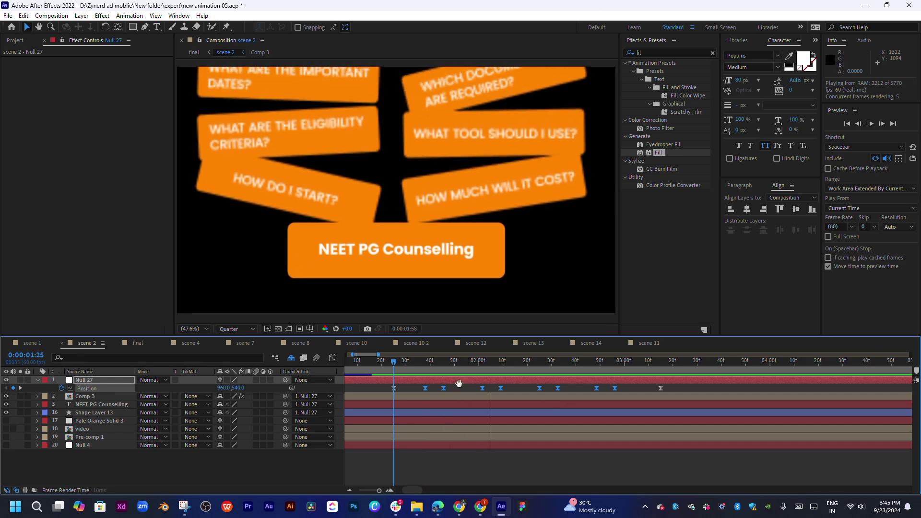
pyautogui.click(416, 365)
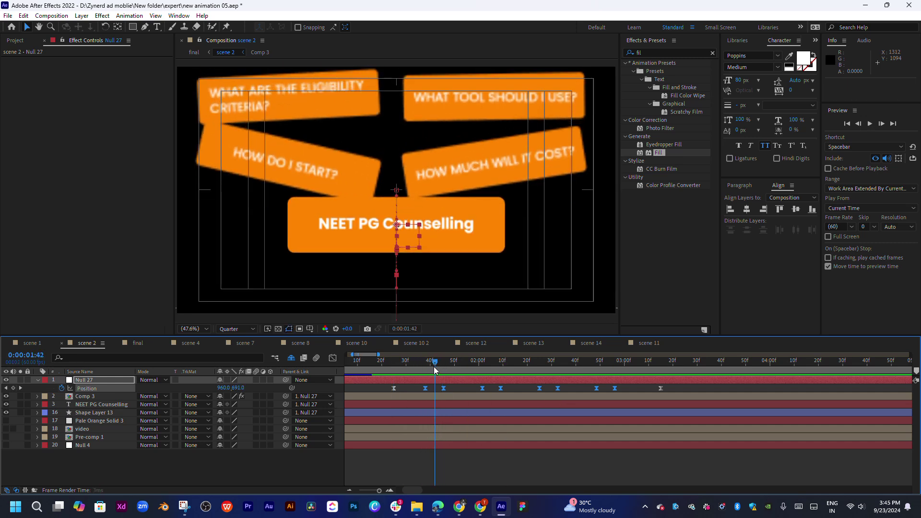
pyautogui.moveTo(417, 368)
pyautogui.mouseDown()
pyautogui.moveTo(389, 373)
pyautogui.moveTo(439, 371)
pyautogui.moveTo(434, 389)
pyautogui.mouseUp()
pyautogui.click(446, 391)
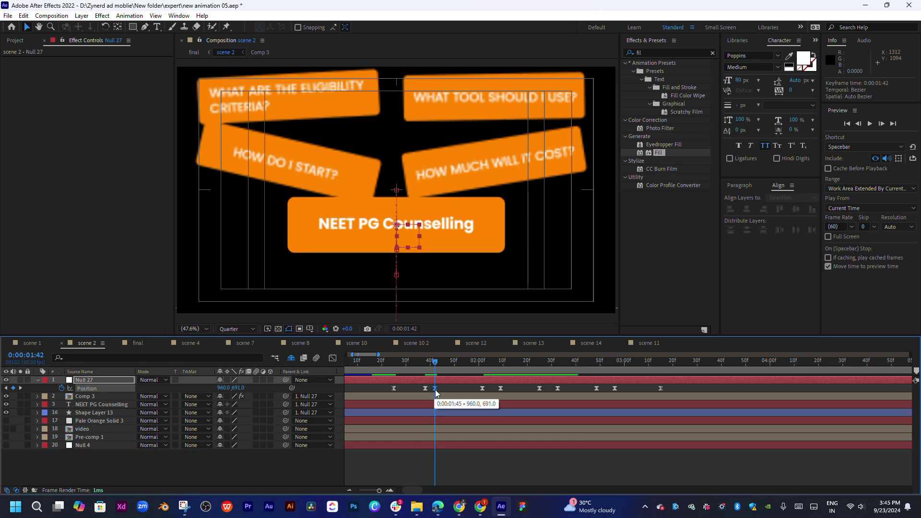
# Step: Shift a Position keyframe to around 1:42 and preview the adjusted timing
pyautogui.click(420, 366)
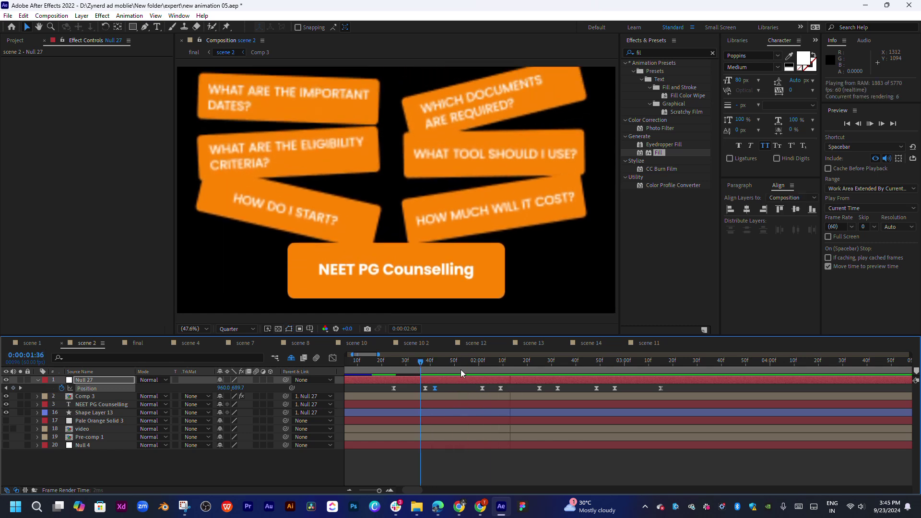
pyautogui.moveTo(460, 369)
pyautogui.mouseDown()
pyautogui.moveTo(436, 362)
pyautogui.moveTo(473, 390)
pyautogui.mouseUp()
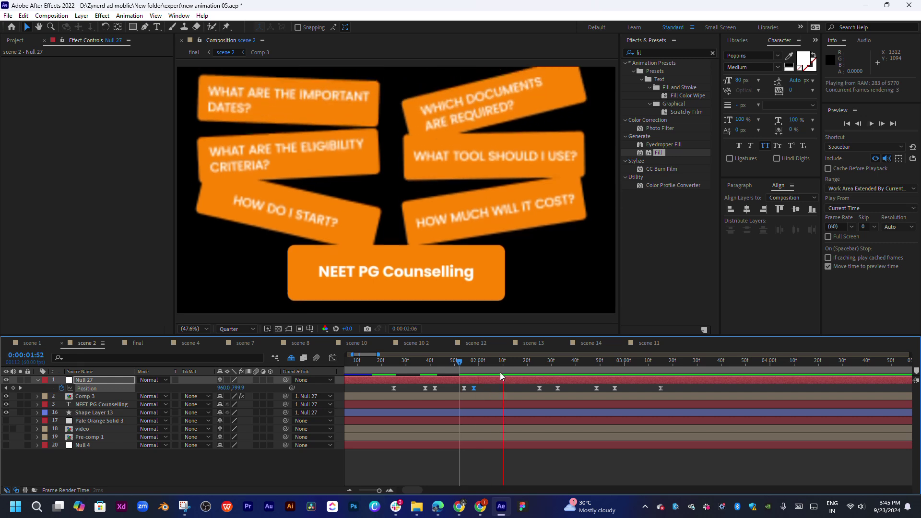
pyautogui.moveTo(500, 372); pyautogui.dragTo(430, 373)
pyautogui.press('space')
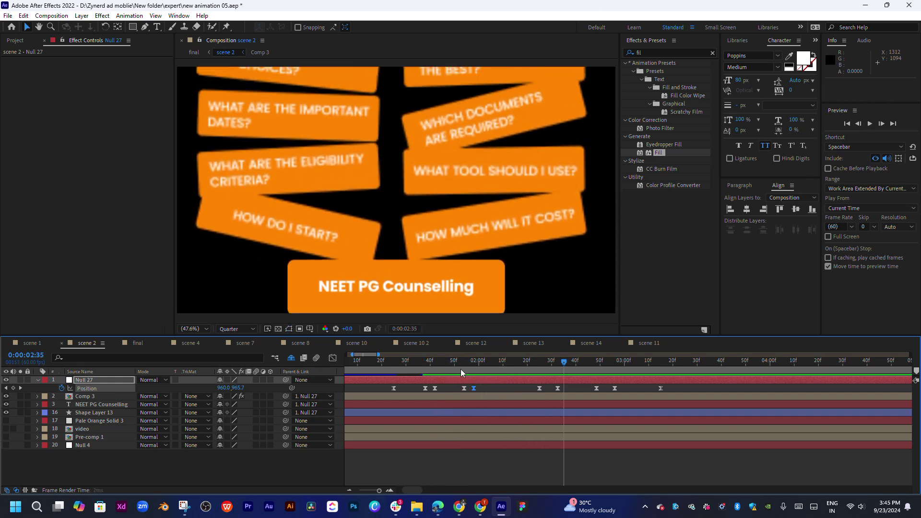
pyautogui.click(464, 365)
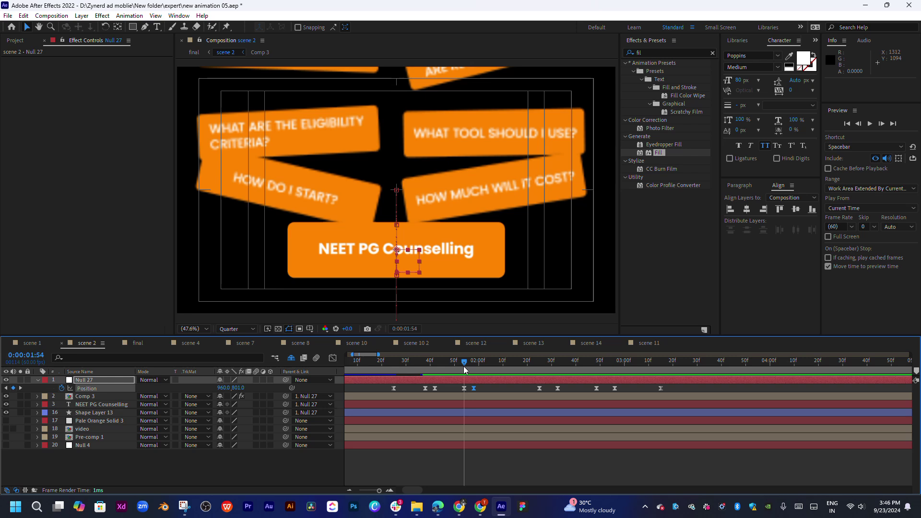
# Step: Lower the cards' Y at the 1:54 Position keyframe and copy that keyframe
pyautogui.click(465, 388)
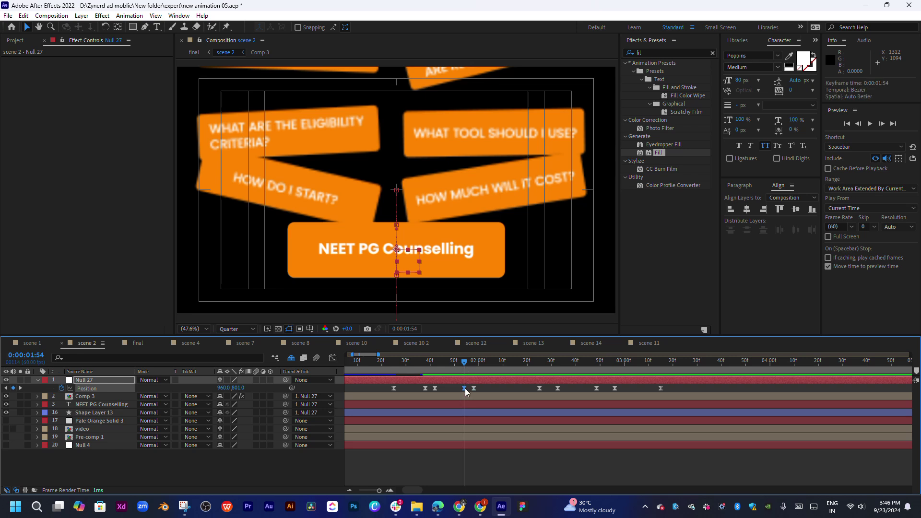
pyautogui.moveTo(238, 388); pyautogui.dragTo(308, 381)
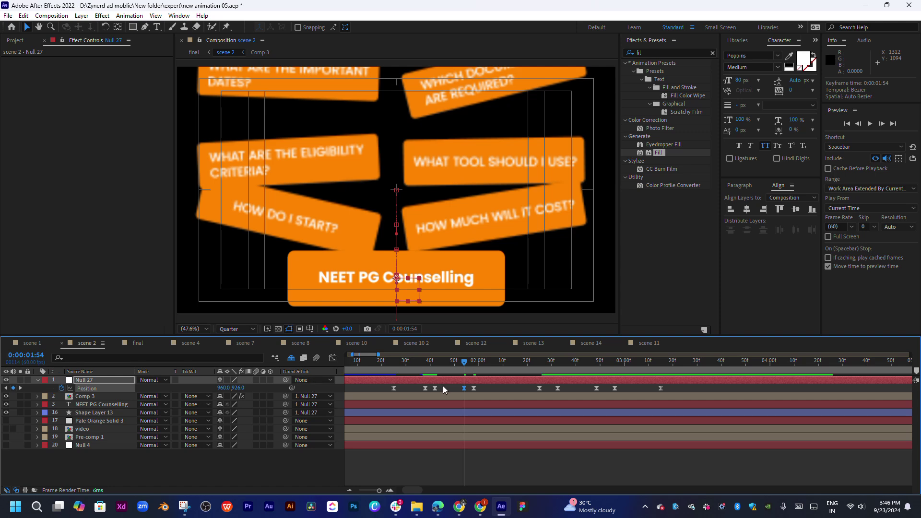
pyautogui.hotkey('ctrl', 'c')
pyautogui.click(474, 367)
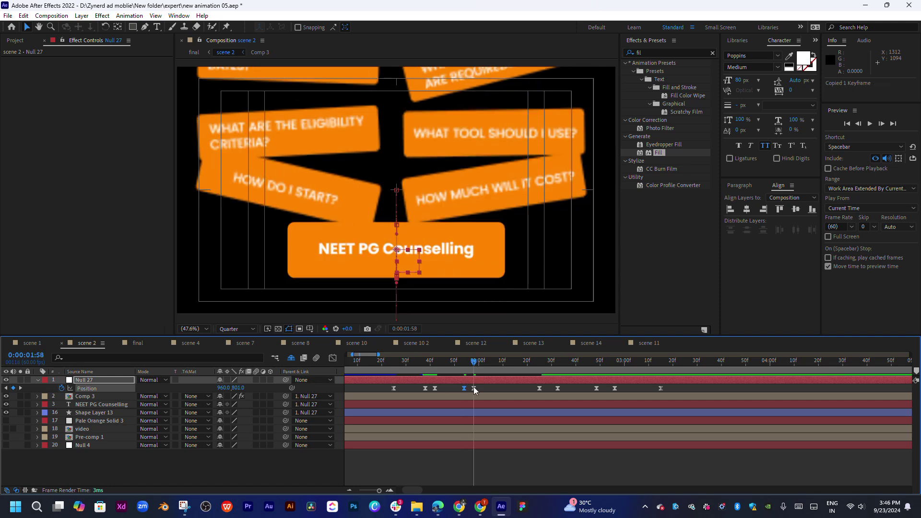
# Step: Paste the copied keyframe at 1:58 as a hold and preview from 1:35
pyautogui.hotkey('ctrl', 'v')
pyautogui.press('space')
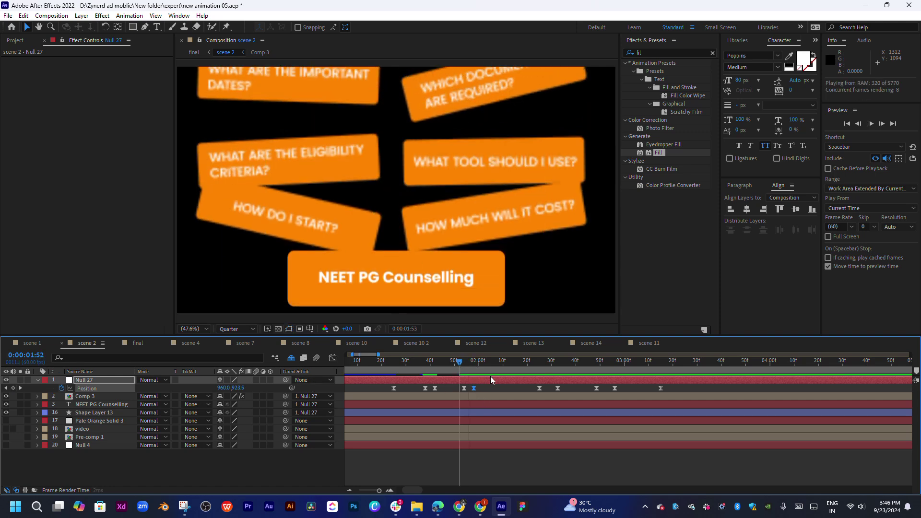
pyautogui.click(419, 367)
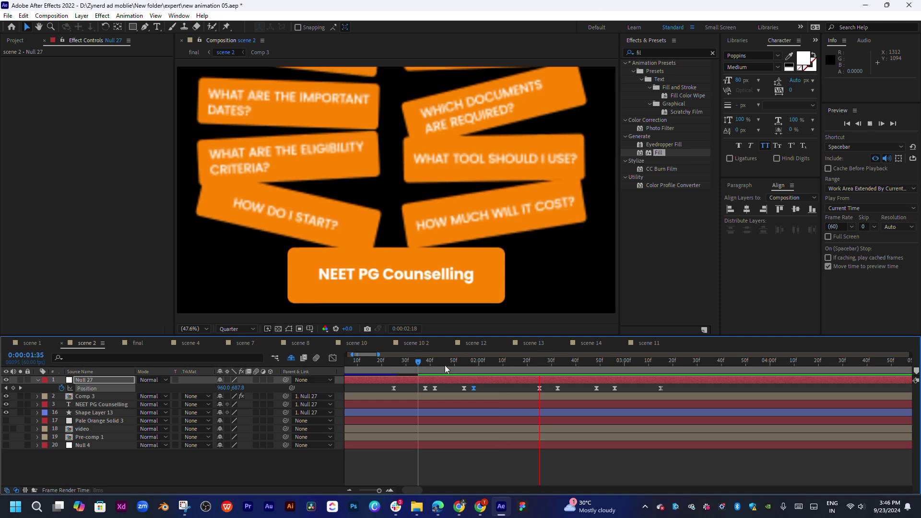
pyautogui.click(477, 365)
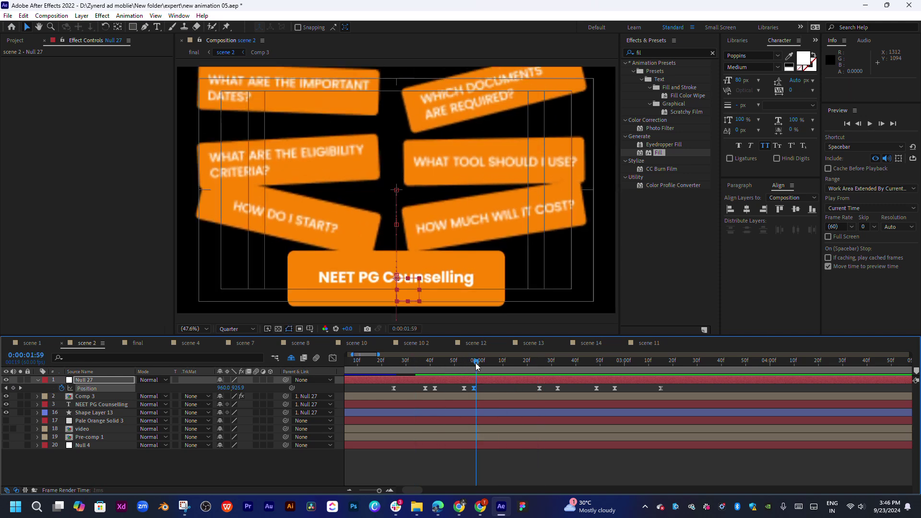
pyautogui.moveTo(476, 366)
pyautogui.mouseDown()
pyautogui.moveTo(530, 365)
pyautogui.moveTo(567, 389)
pyautogui.mouseUp()
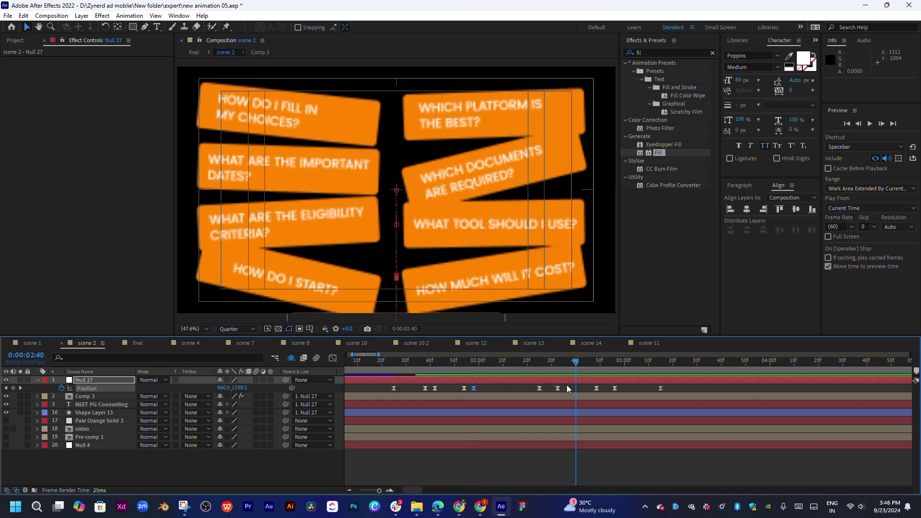
# Step: Move two later Position keyframes earlier and review the motion from 1:29
pyautogui.moveTo(541, 389); pyautogui.dragTo(504, 390)
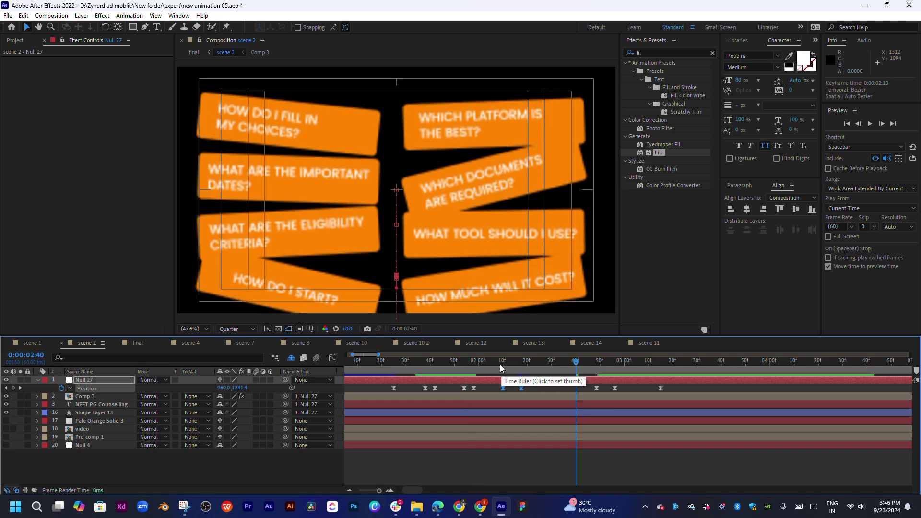
pyautogui.click(438, 378)
pyautogui.moveTo(438, 377)
pyautogui.mouseDown()
pyautogui.moveTo(396, 374)
pyautogui.moveTo(576, 367)
pyautogui.mouseUp()
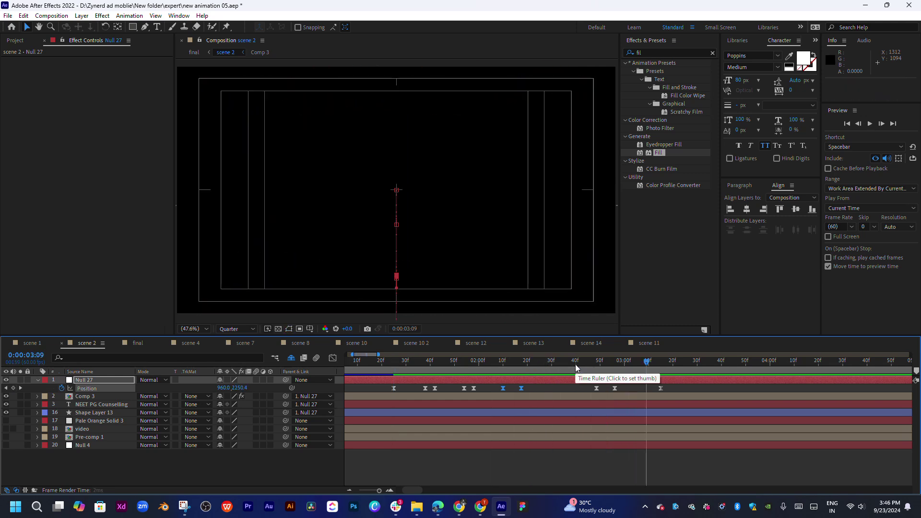
pyautogui.press('space')
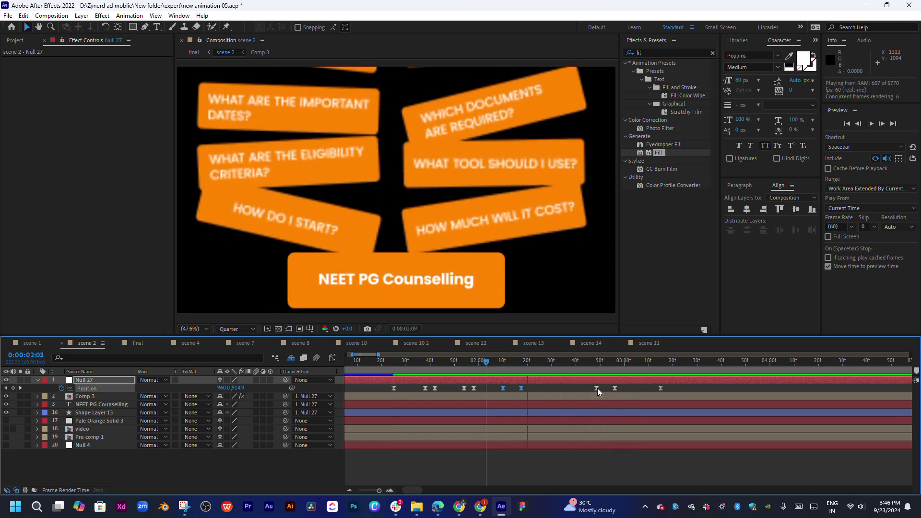
pyautogui.click(415, 365)
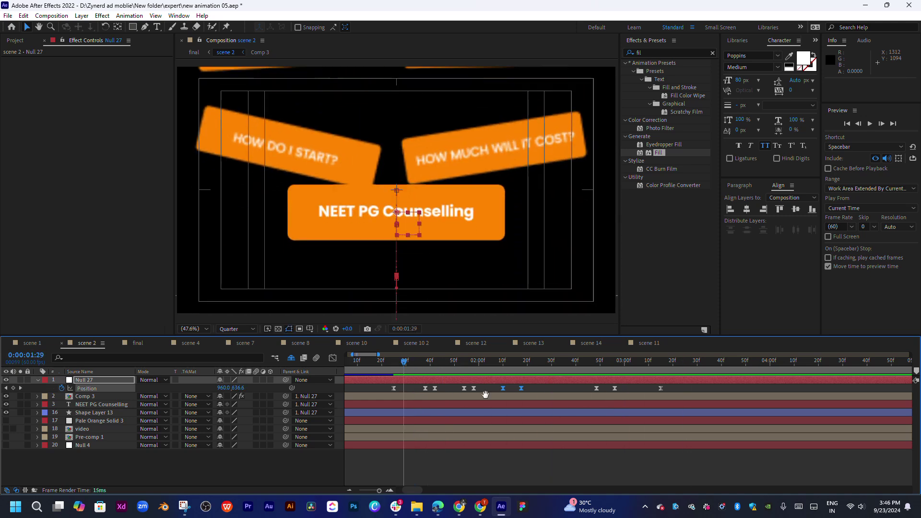
pyautogui.click(404, 365)
pyautogui.click(460, 360)
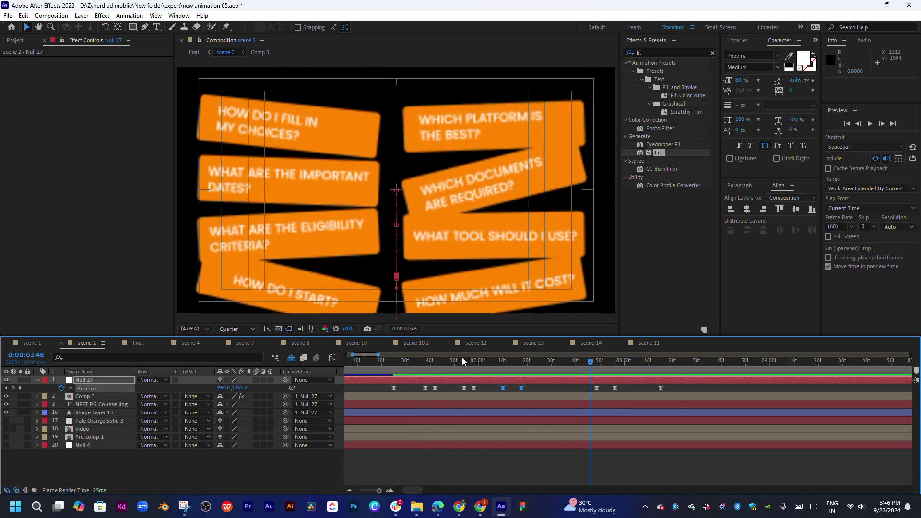
pyautogui.press('space')
# Step: Set a Position keyframe at 2:40 and lower the cards at the 2:46 keyframe
pyautogui.press('space')
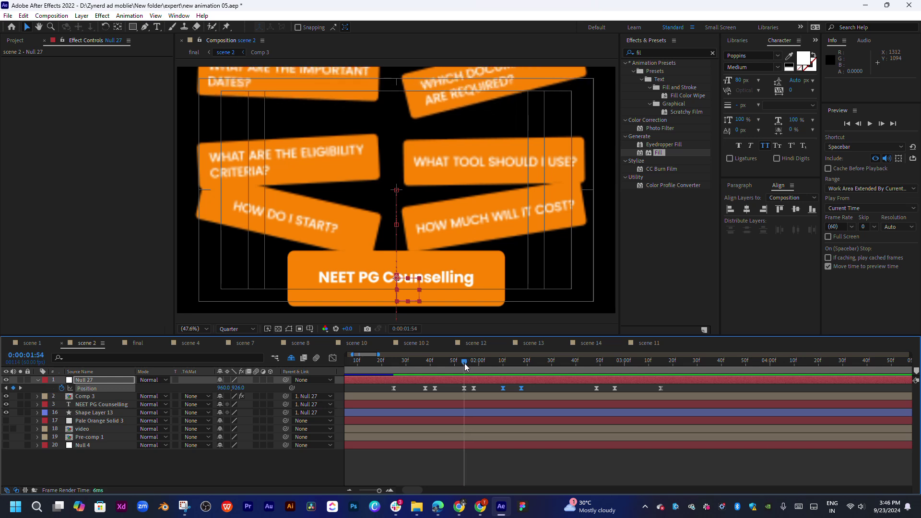
pyautogui.moveTo(503, 389); pyautogui.dragTo(502, 390)
pyautogui.click(516, 391)
pyautogui.press('space')
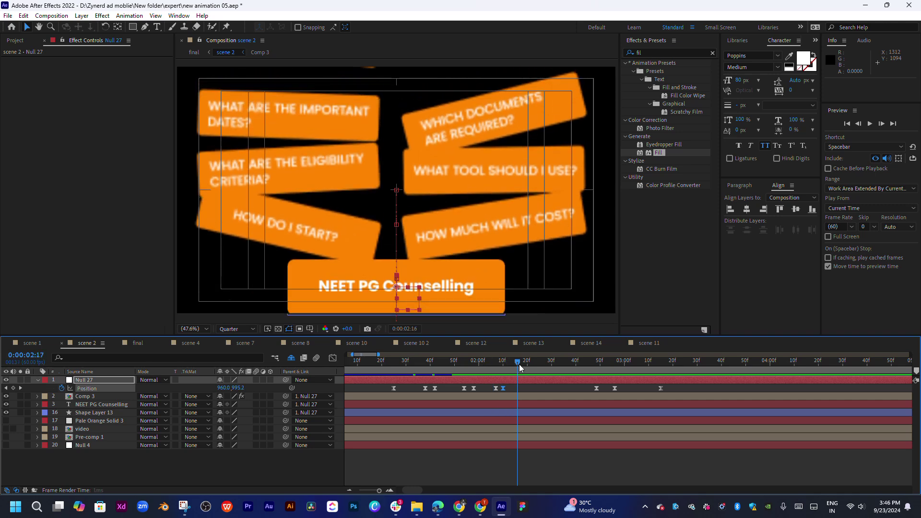
pyautogui.click(572, 370)
pyautogui.moveTo(597, 388)
pyautogui.mouseDown()
pyautogui.moveTo(576, 388)
pyautogui.moveTo(590, 388)
pyautogui.mouseUp()
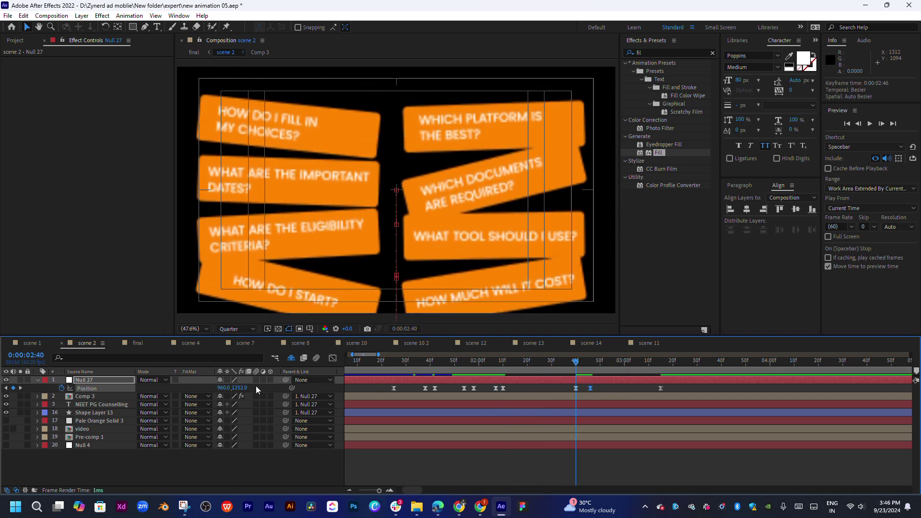
pyautogui.moveTo(244, 387); pyautogui.dragTo(281, 394)
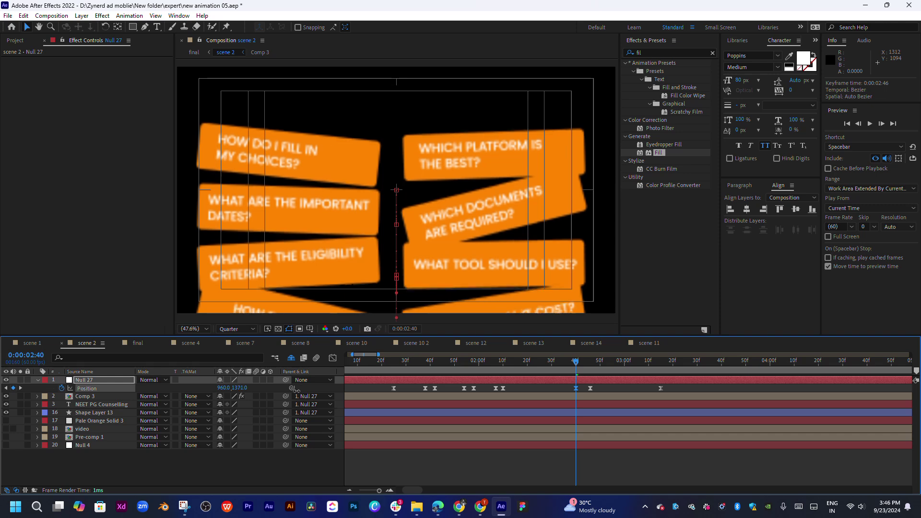
# Step: Preview Null 27's card steps between 1:57 and 2:47, ending at 0:00:02:31
pyautogui.press('space')
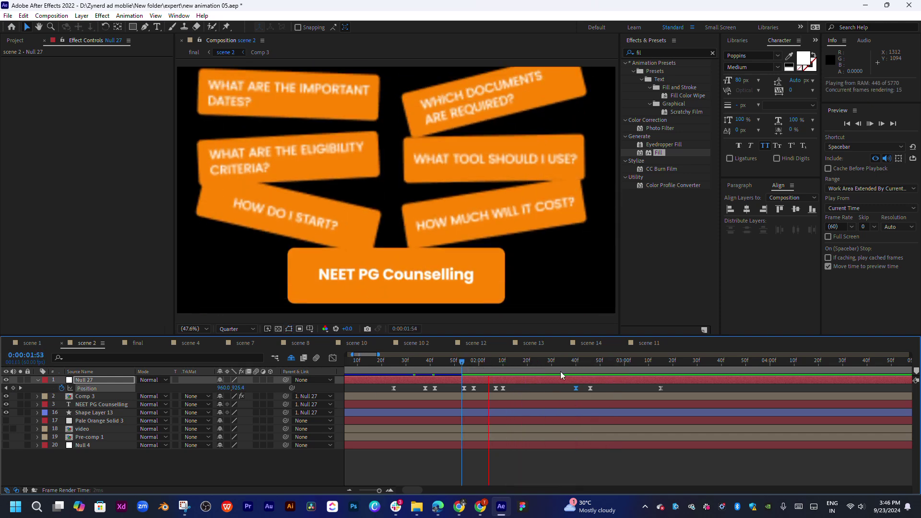
pyautogui.moveTo(561, 372); pyautogui.dragTo(590, 364)
pyautogui.moveTo(577, 386)
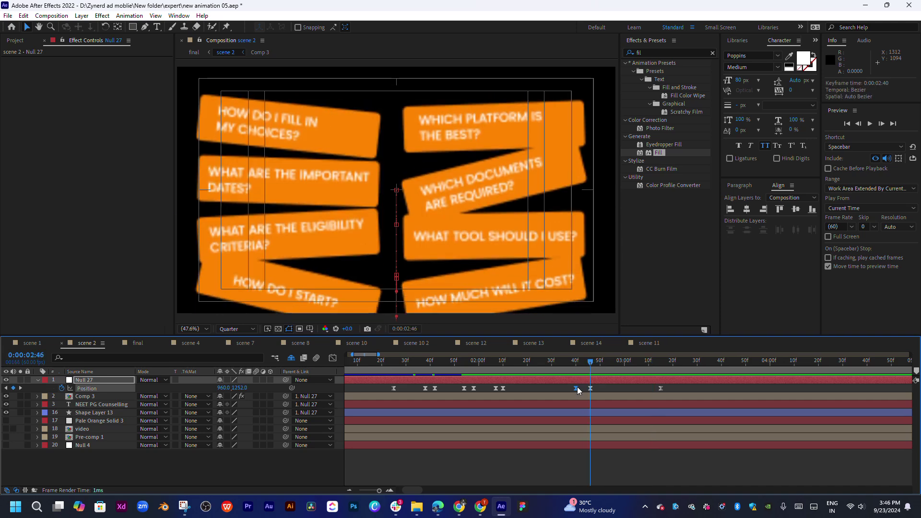
pyautogui.press('space')
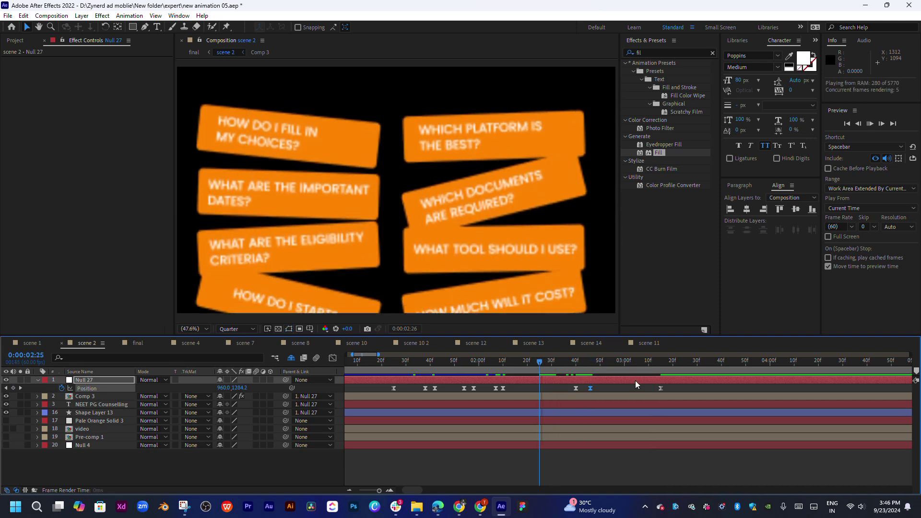
pyautogui.press('space')
pyautogui.press('space')
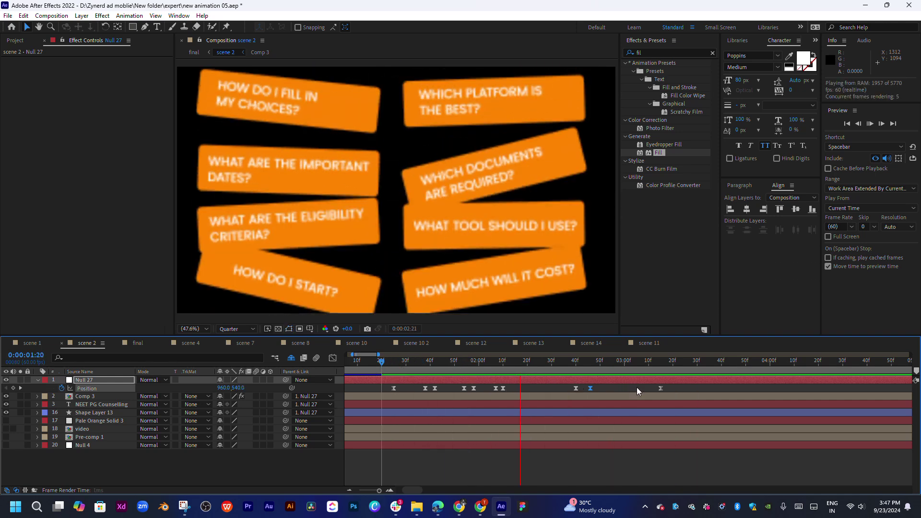
pyautogui.click(473, 364)
pyautogui.press('space')
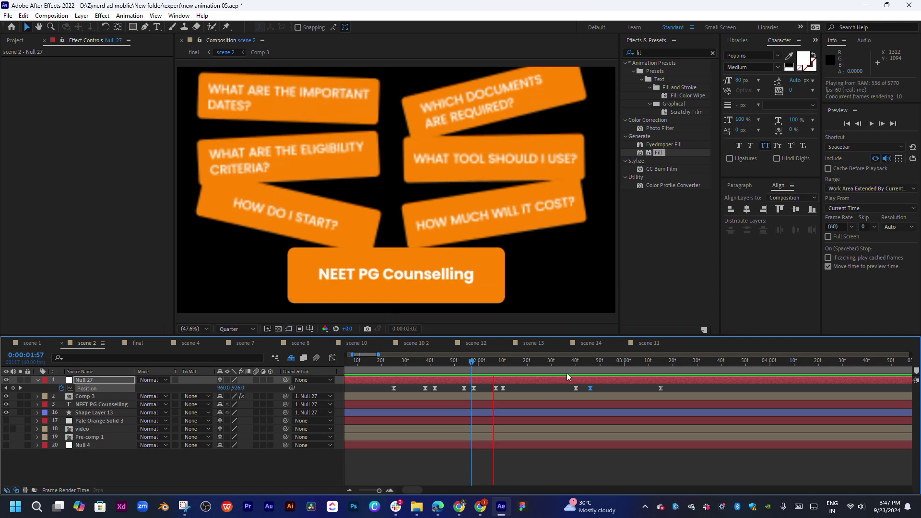
pyautogui.moveTo(545, 362); pyautogui.dragTo(515, 365)
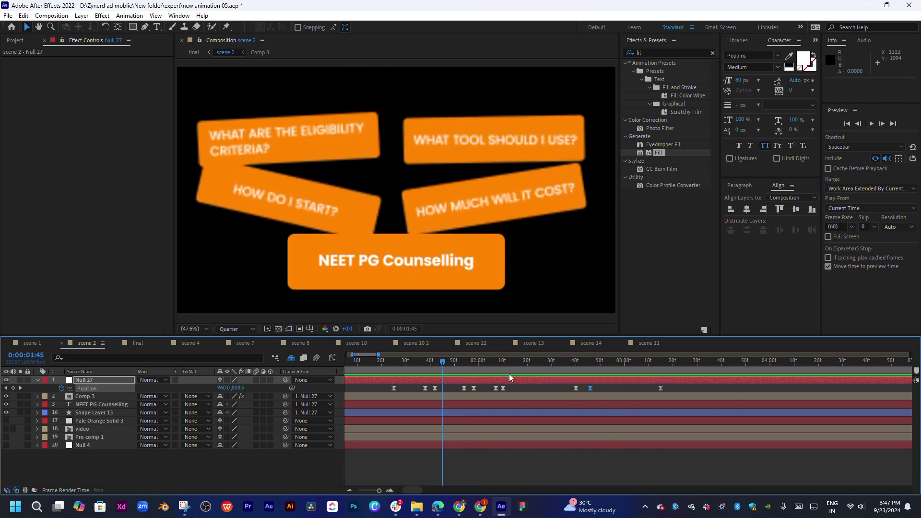
pyautogui.moveTo(465, 367); pyautogui.dragTo(553, 364)
# Step: Turn on motion blur for Comp 3, NEET PG Counselling and Shape Layer 13
pyautogui.keyDown('ctrl'); pyautogui.click(252, 379); pyautogui.keyUp('ctrl')
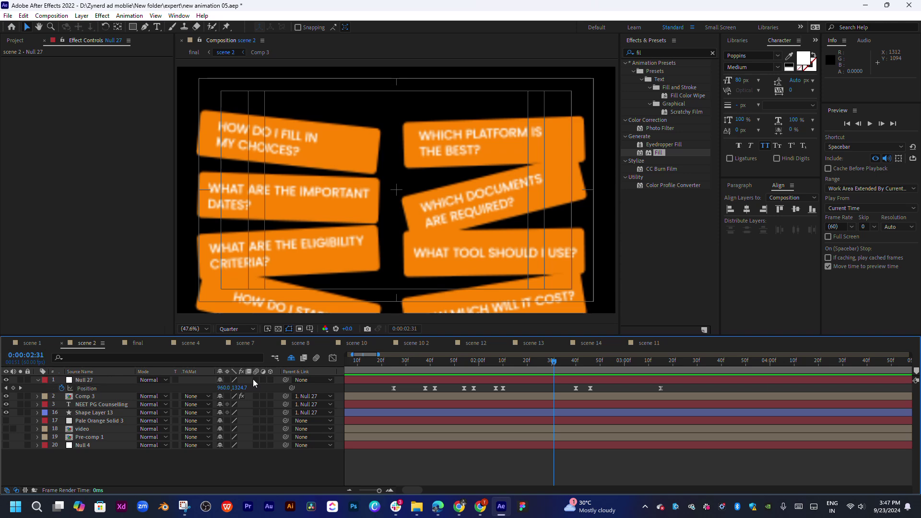
pyautogui.click(255, 396)
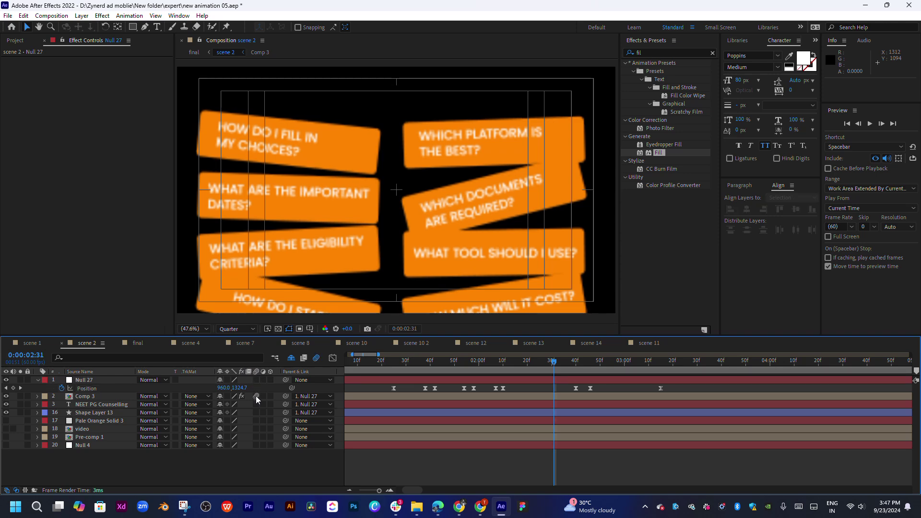
pyautogui.moveTo(255, 406); pyautogui.dragTo(257, 414)
pyautogui.click(379, 371)
# Step: Preview the motion-blurred scene 2 animation from about frame 49
pyautogui.press('space')
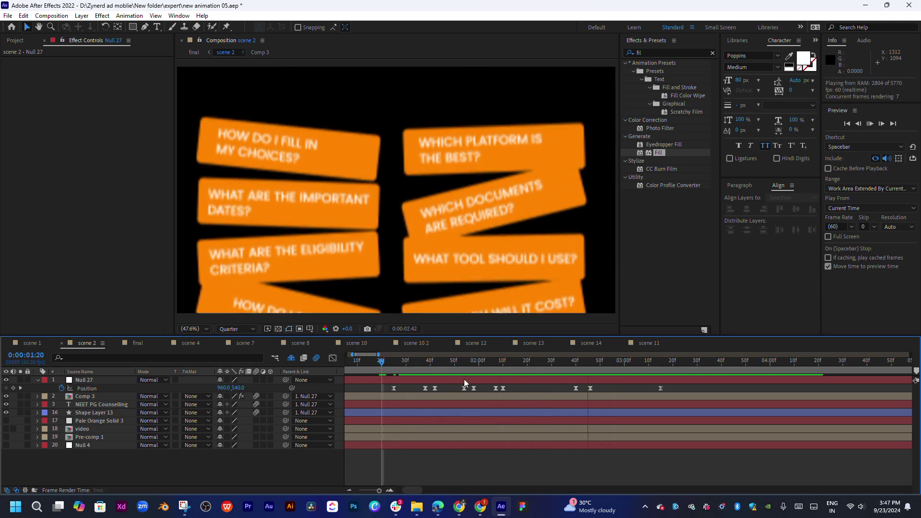
pyautogui.moveTo(400, 370); pyautogui.dragTo(581, 370)
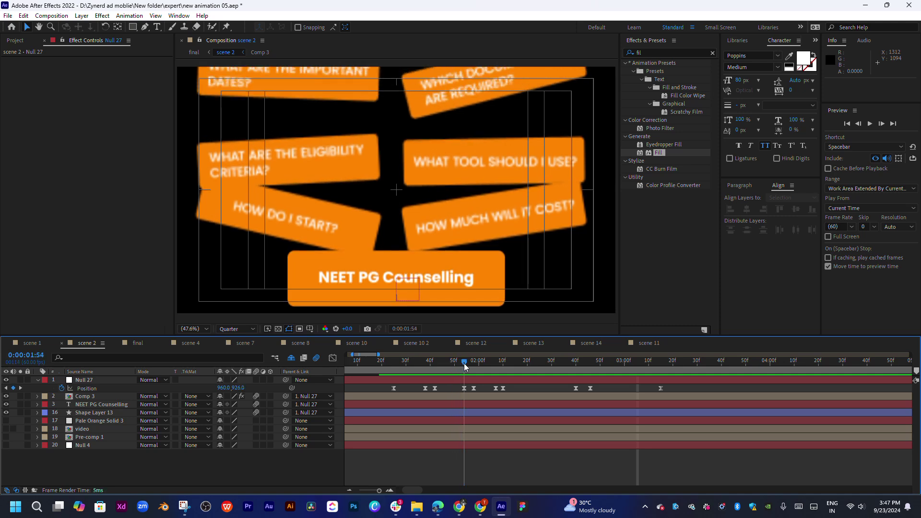
pyautogui.press('space')
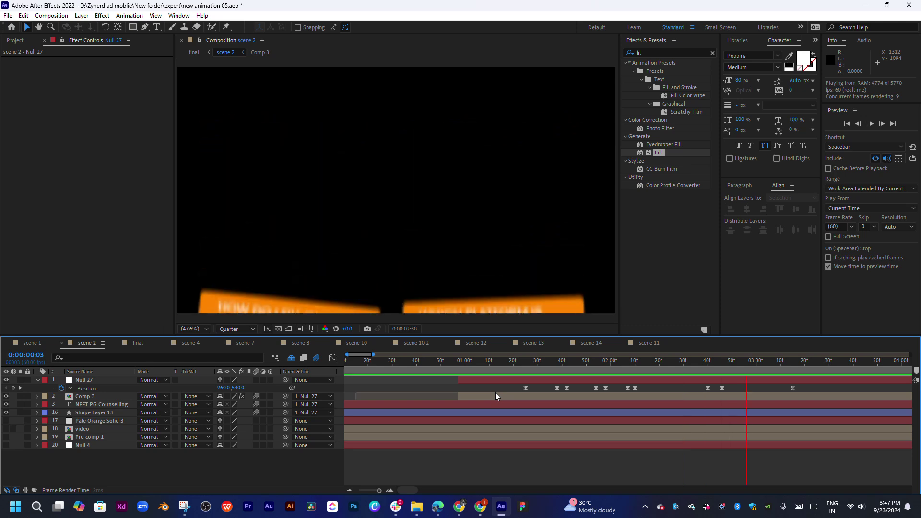
pyautogui.click(439, 362)
pyautogui.press('space')
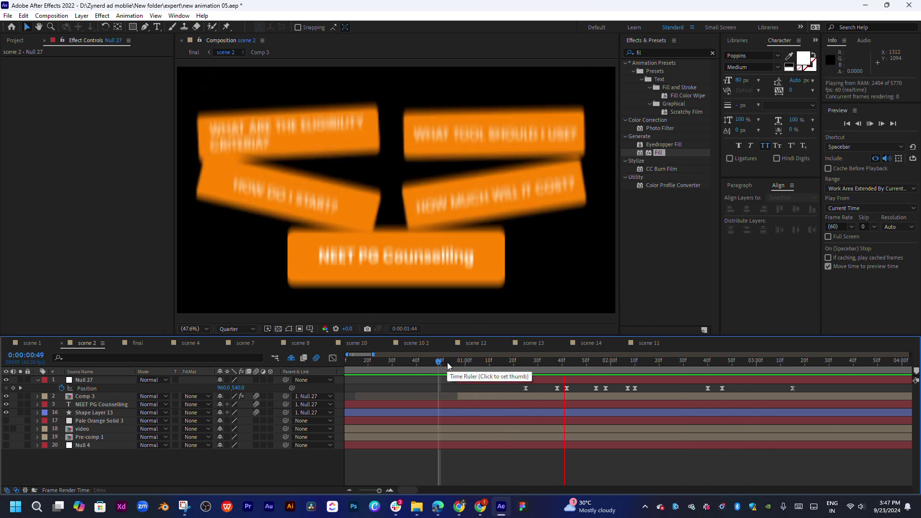
pyautogui.press('space')
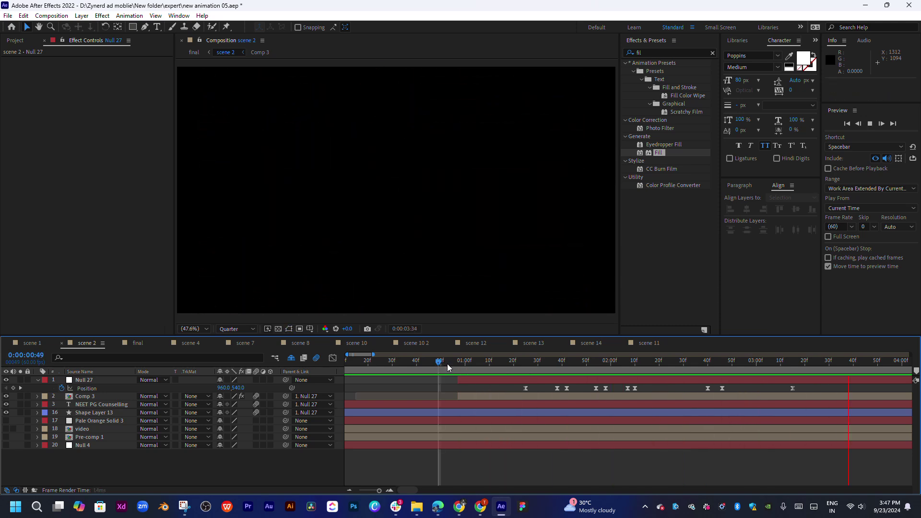
pyautogui.press('space')
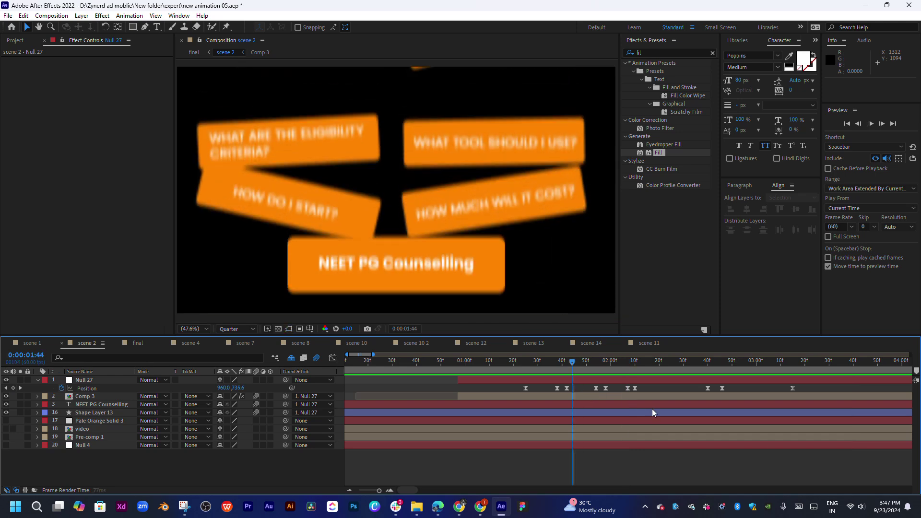
pyautogui.press('space')
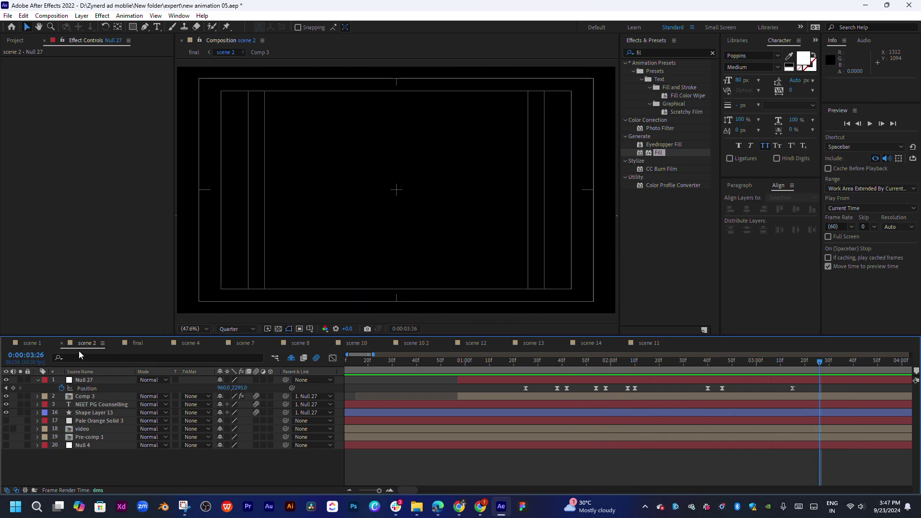
pyautogui.click(123, 344)
# Step: Preview the final comp from around 0;00;03;10
pyautogui.moveTo(303, 364)
pyautogui.mouseDown()
pyautogui.moveTo(323, 364)
pyautogui.moveTo(305, 364)
pyautogui.mouseUp()
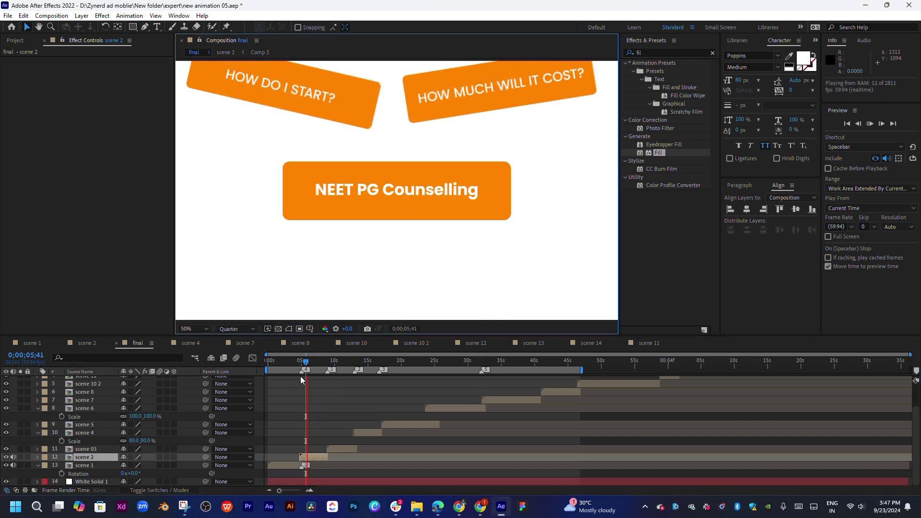
pyautogui.moveTo(308, 368); pyautogui.dragTo(292, 366)
pyautogui.press('space')
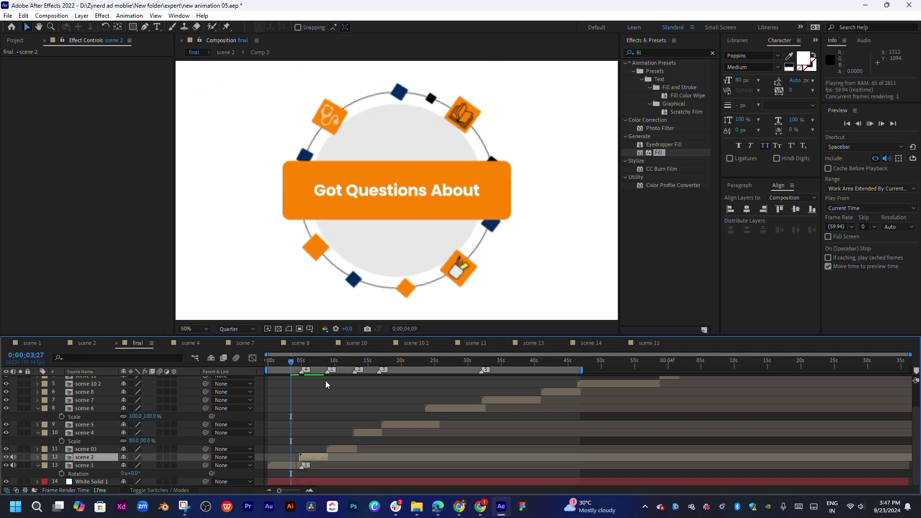
pyautogui.click(281, 365)
pyautogui.moveTo(281, 366); pyautogui.dragTo(290, 368)
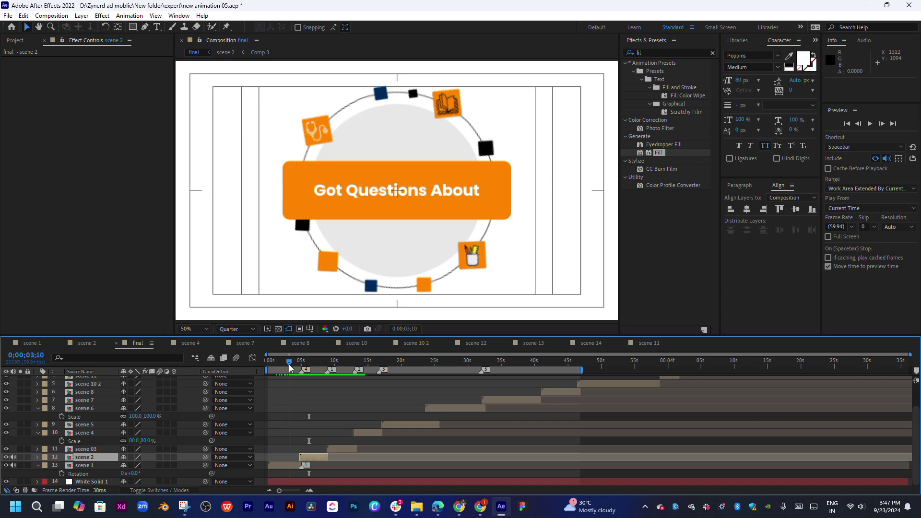
pyautogui.press('space')
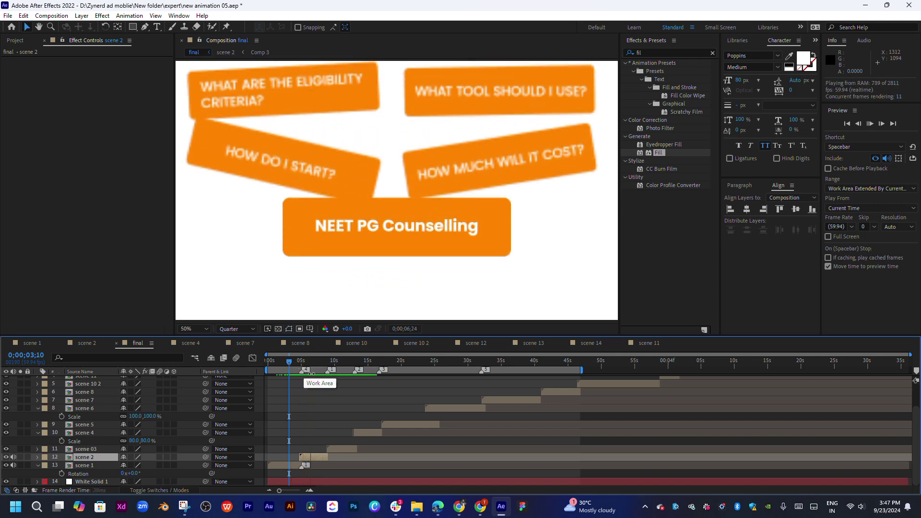
pyautogui.press('space')
# Step: Zoom the timeline in on scene 2 and preview through 0;00;07;33
pyautogui.press('=')
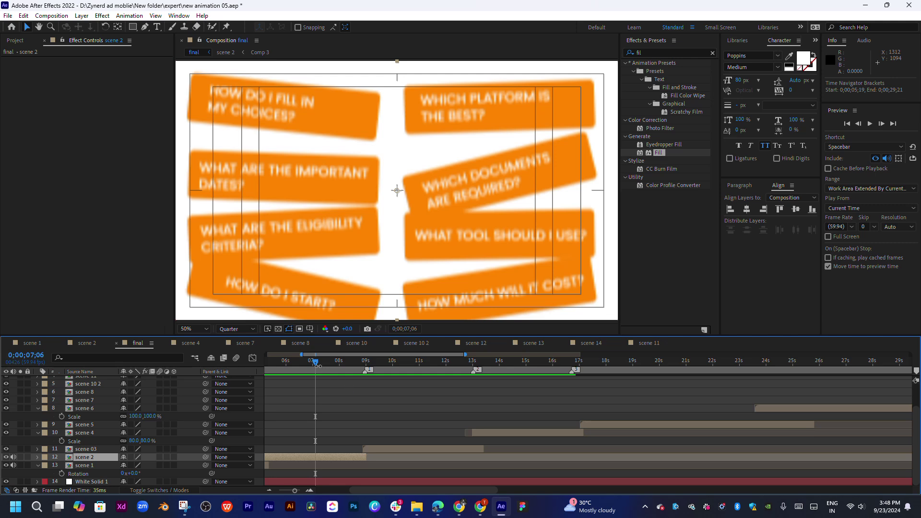
pyautogui.press('space')
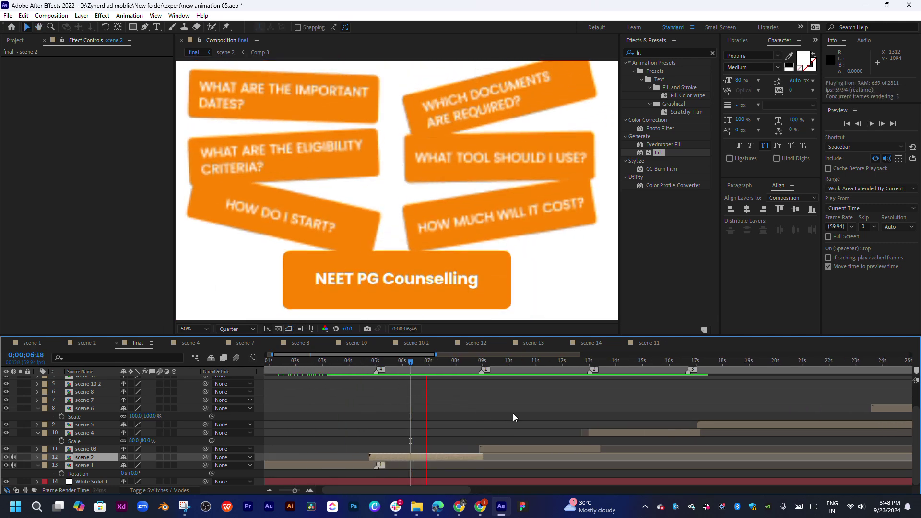
pyautogui.moveTo(422, 364)
pyautogui.mouseDown()
pyautogui.moveTo(404, 363)
pyautogui.moveTo(417, 363)
pyautogui.mouseUp()
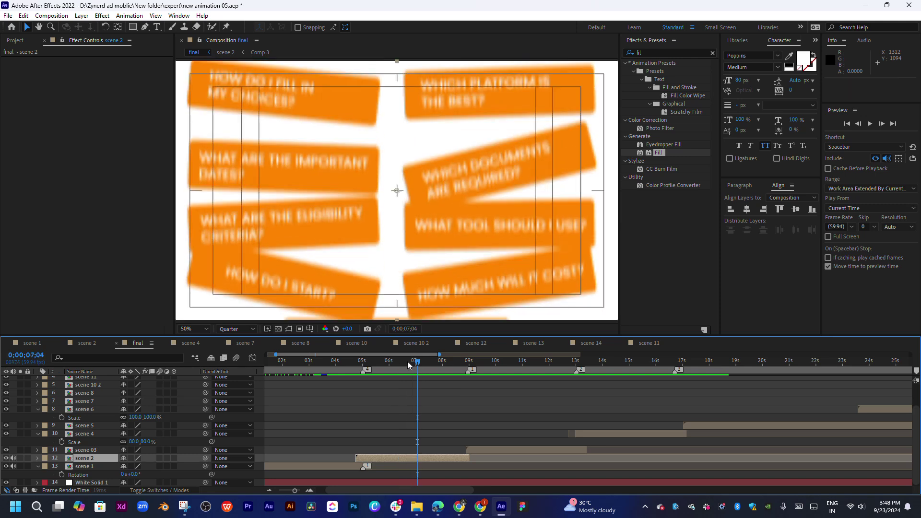
pyautogui.press('space')
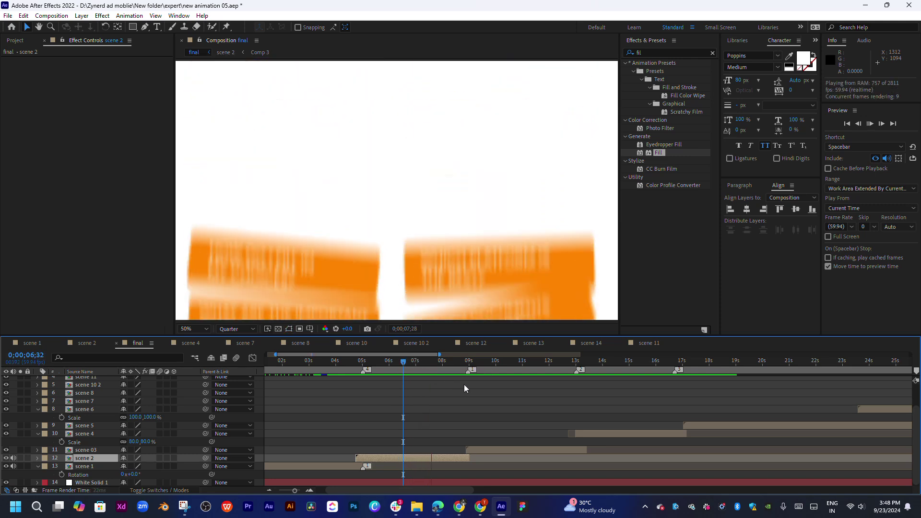
pyautogui.moveTo(427, 364); pyautogui.dragTo(440, 363)
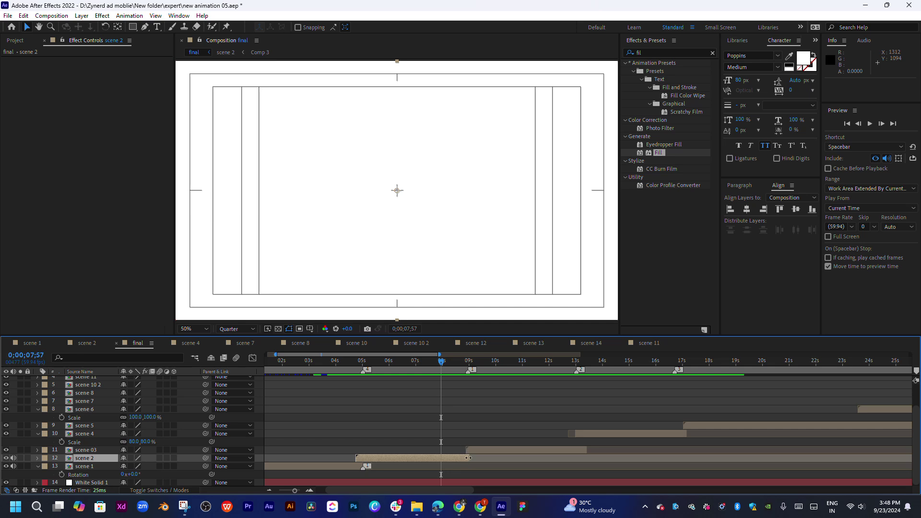
# Step: Trim scene 2's end earlier and select scene 03 with layers 1 through 11
pyautogui.moveTo(468, 458); pyautogui.dragTo(446, 459)
pyautogui.click(488, 453)
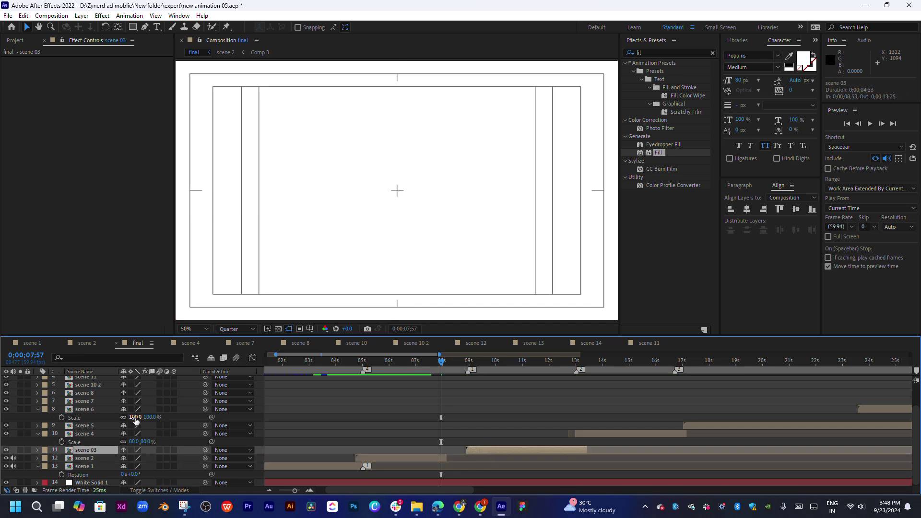
pyautogui.scroll(2, 144, 408)
pyautogui.keyDown('shift'); pyautogui.click(91, 382); pyautogui.keyUp('shift')
pyautogui.scroll(-3, 232, 436)
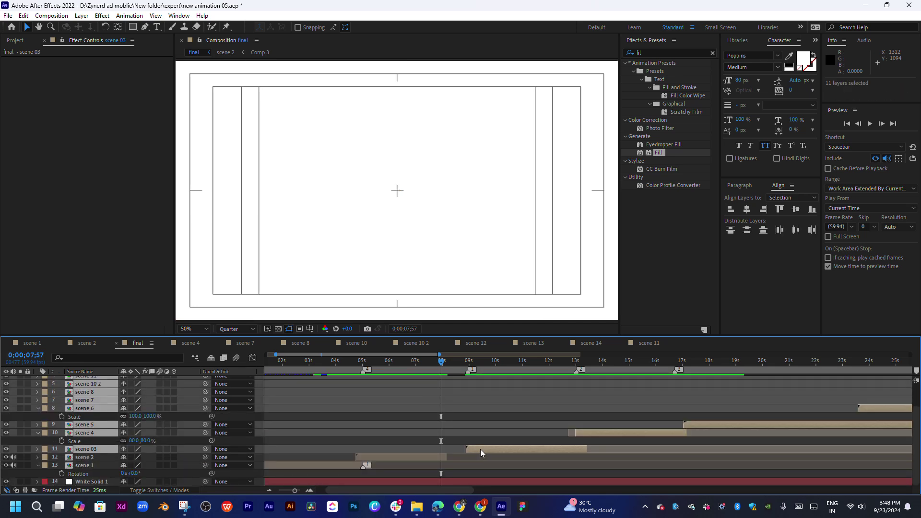
pyautogui.moveTo(480, 449); pyautogui.dragTo(455, 451)
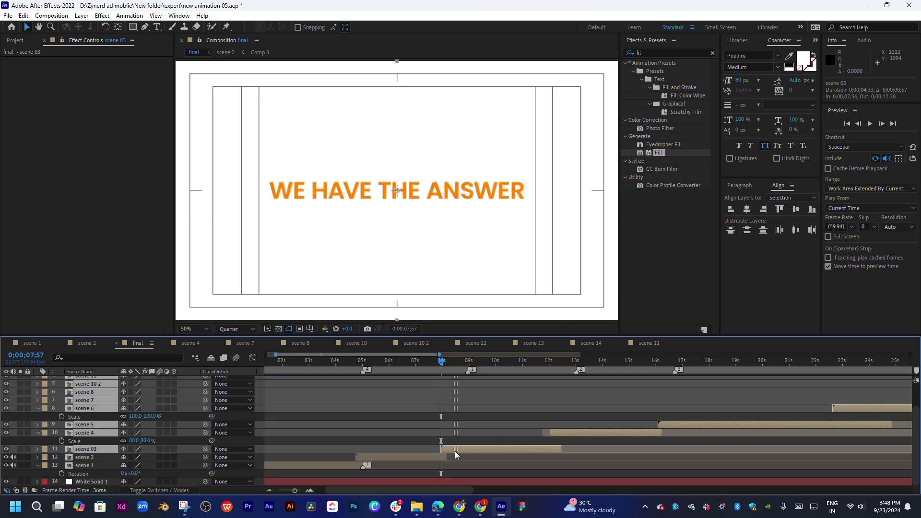
# Step: Slide the selected scenes to start at 0;00;07;49 and preview the cut
pyautogui.click(428, 362)
pyautogui.press('space')
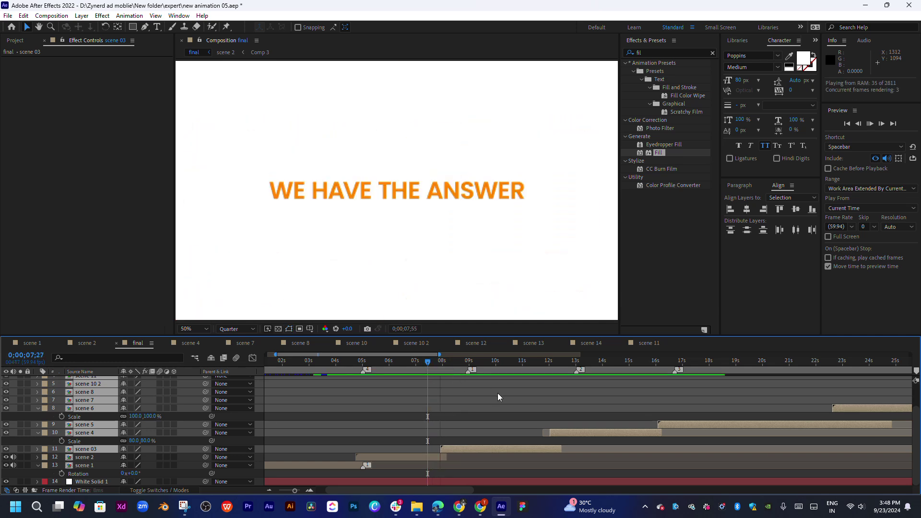
pyautogui.click(435, 363)
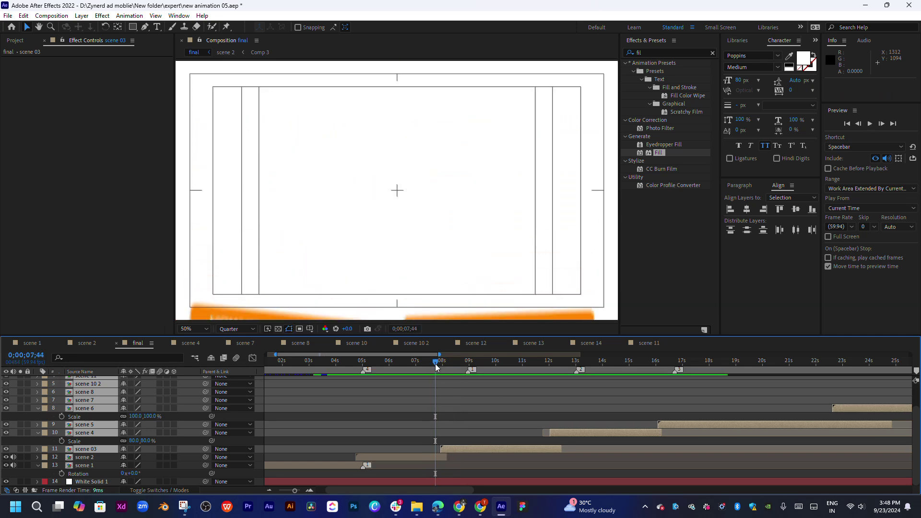
pyautogui.moveTo(463, 445); pyautogui.dragTo(456, 447)
pyautogui.press('space')
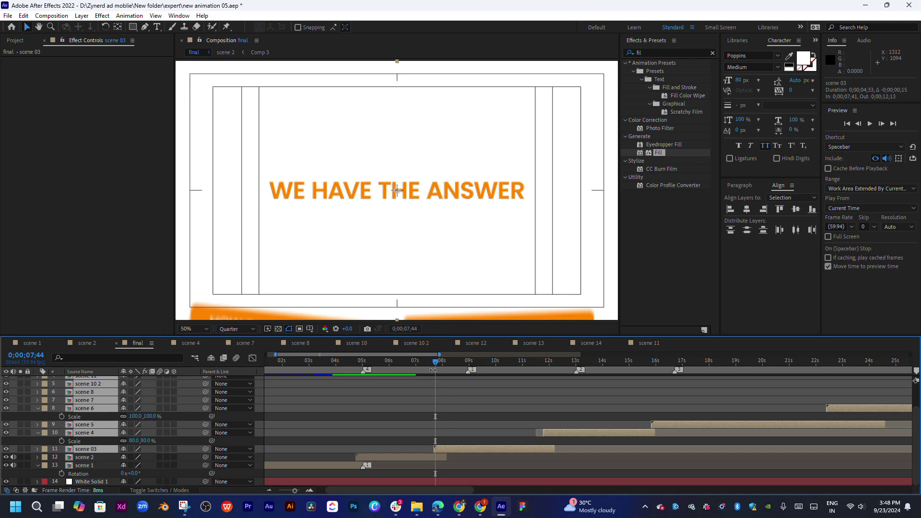
pyautogui.click(427, 363)
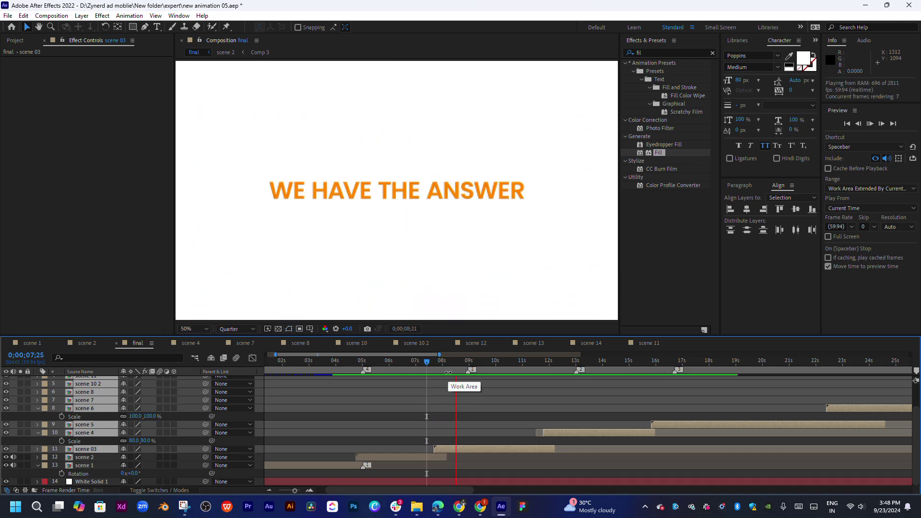
pyautogui.moveTo(422, 360); pyautogui.dragTo(436, 362)
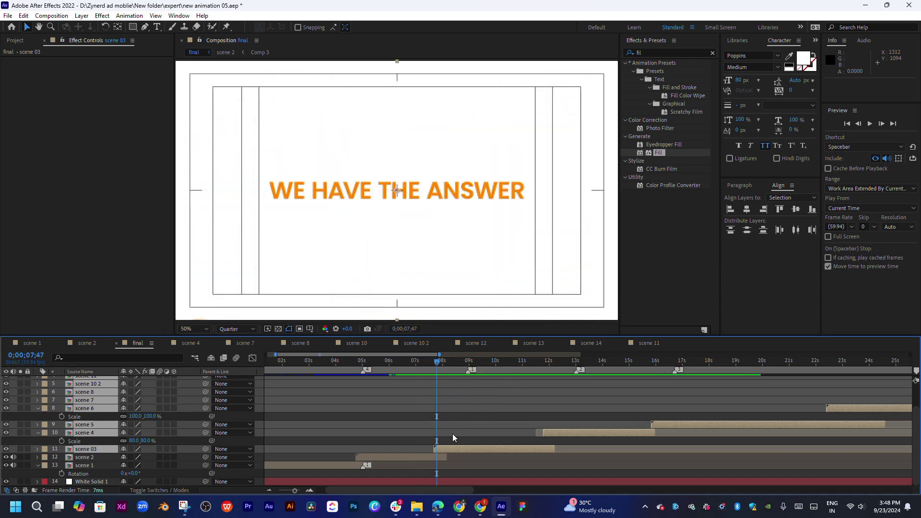
pyautogui.moveTo(450, 449); pyautogui.dragTo(455, 450)
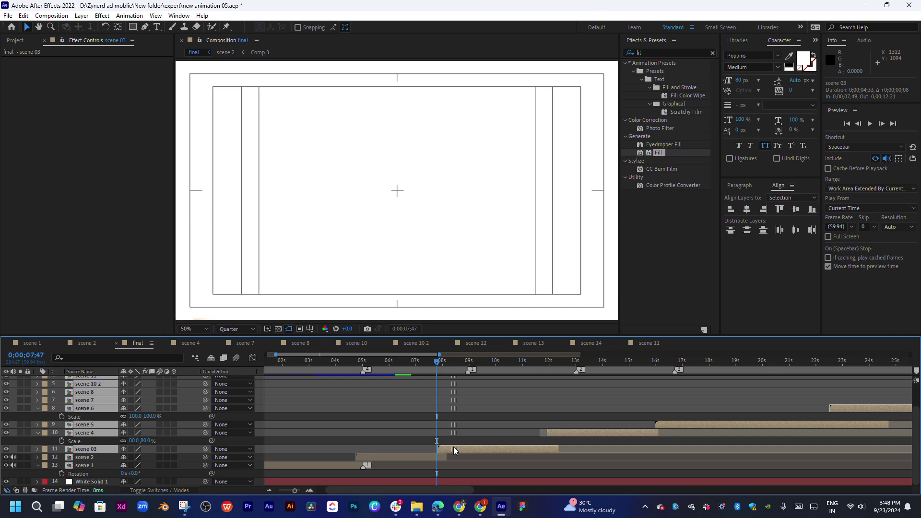
pyautogui.doubleClick(453, 448)
pyautogui.press('Home')
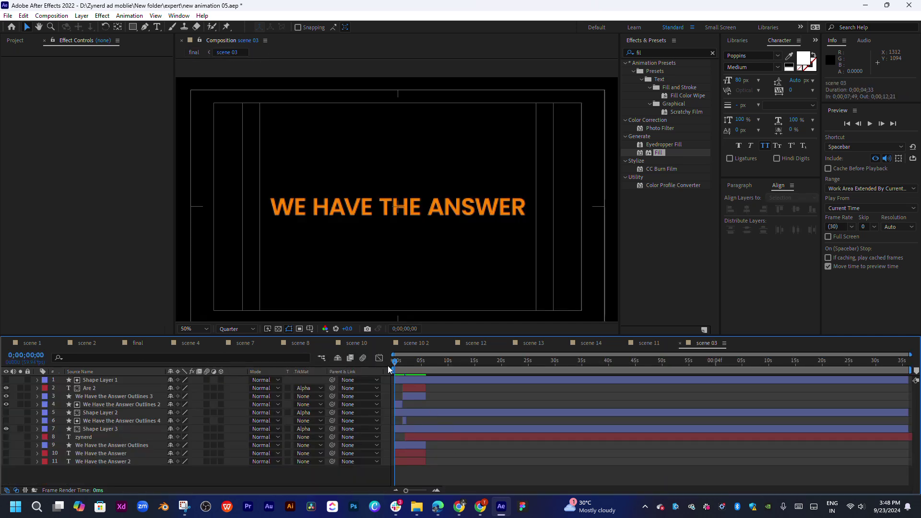
pyautogui.scroll(5, 395, 369)
pyautogui.press('space')
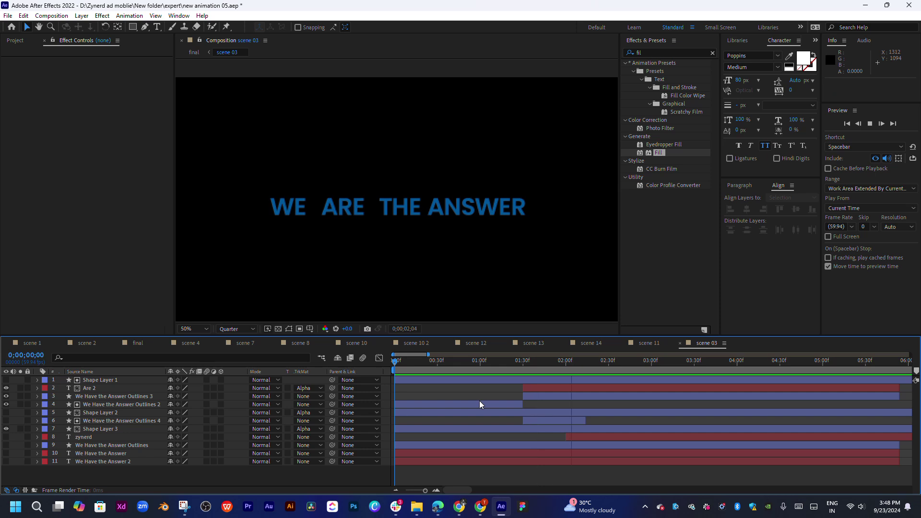
pyautogui.press('space')
pyautogui.hotkey('ctrl', 'a')
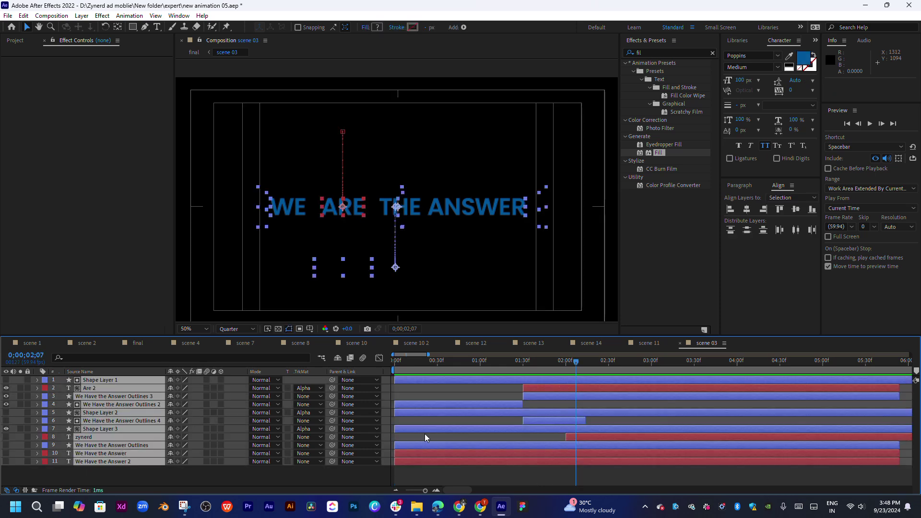
pyautogui.moveTo(428, 414); pyautogui.dragTo(487, 417)
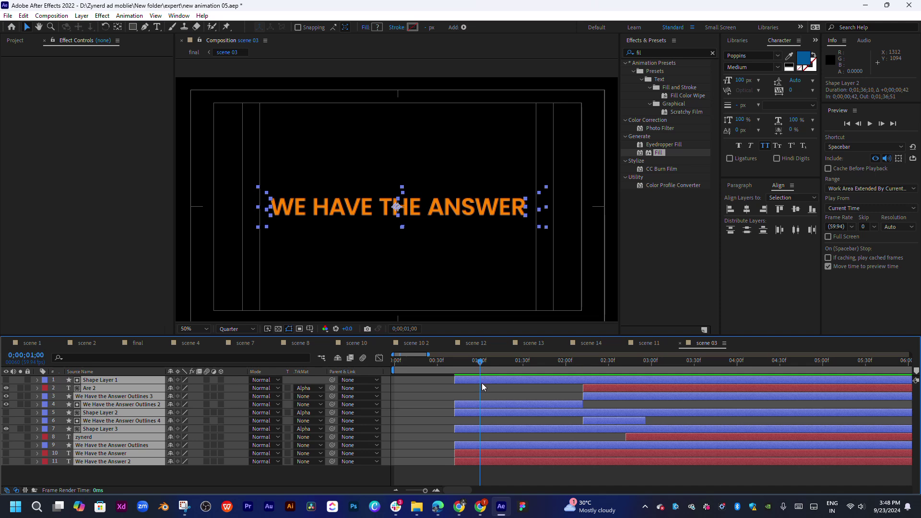
pyautogui.moveTo(482, 383); pyautogui.dragTo(505, 381)
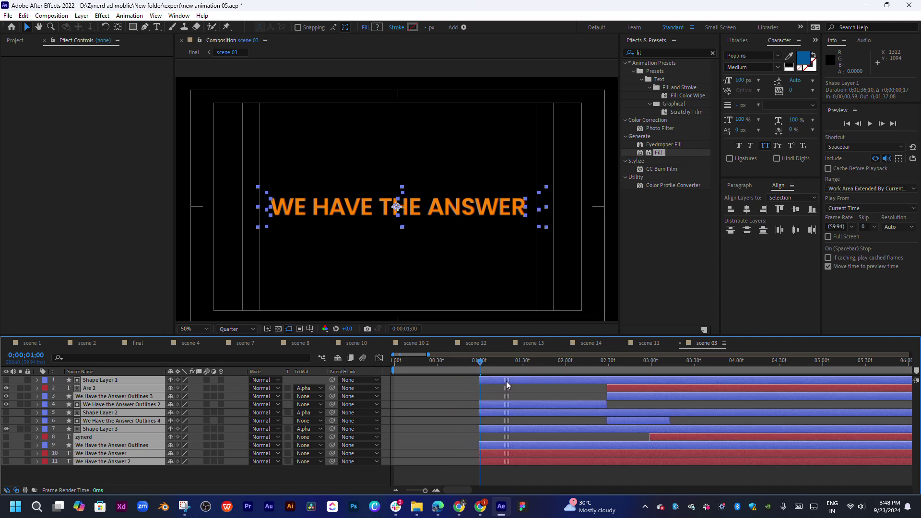
pyautogui.moveTo(471, 384); pyautogui.dragTo(414, 381)
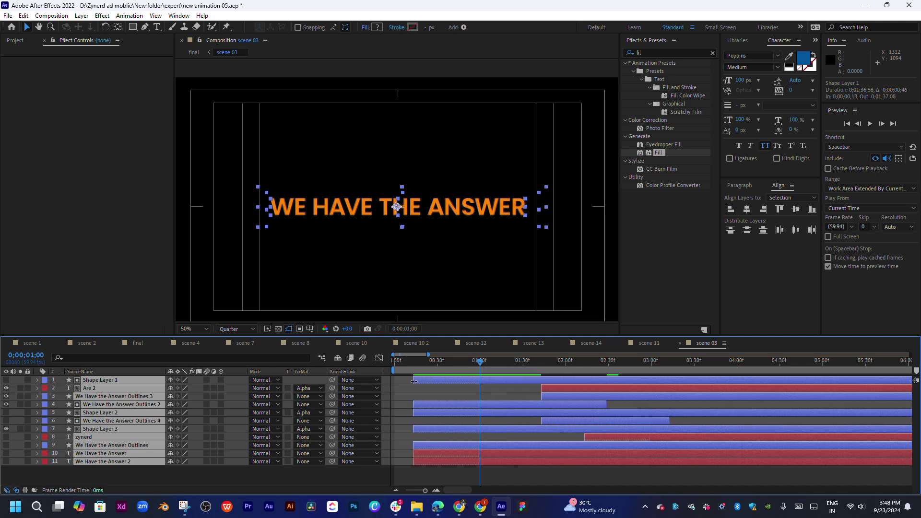
pyautogui.press('[')
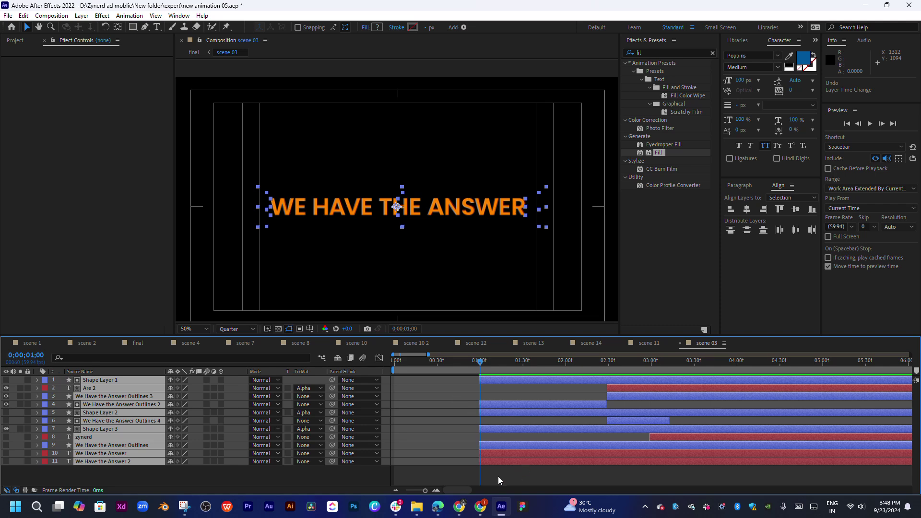
pyautogui.click(498, 477)
pyautogui.click(483, 381)
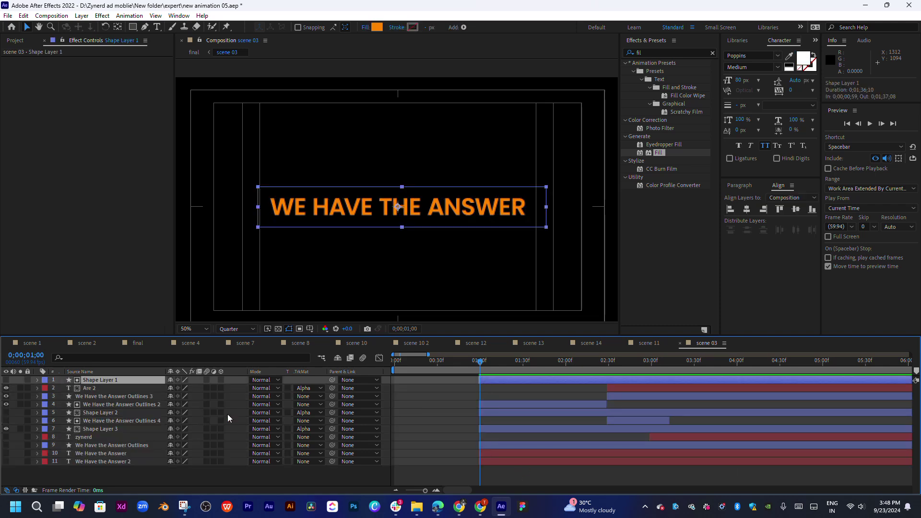
pyautogui.click(91, 430)
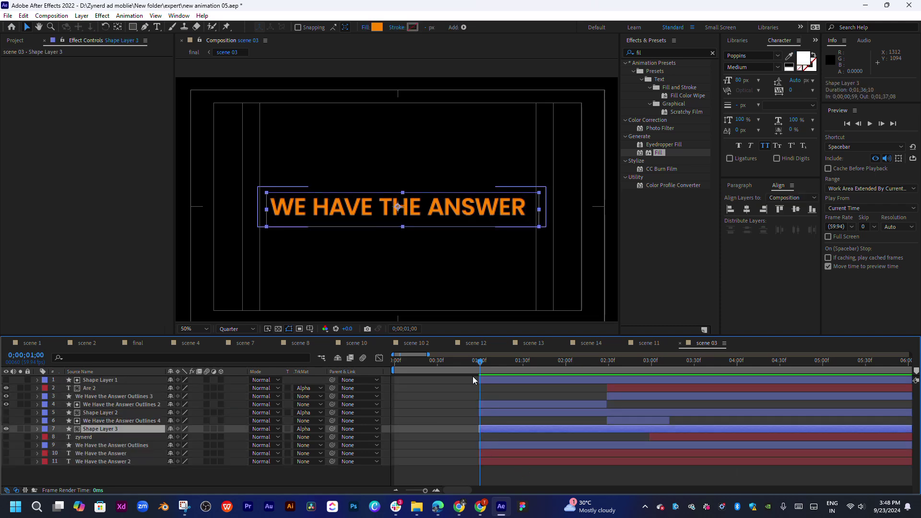
pyautogui.moveTo(538, 368); pyautogui.dragTo(435, 379)
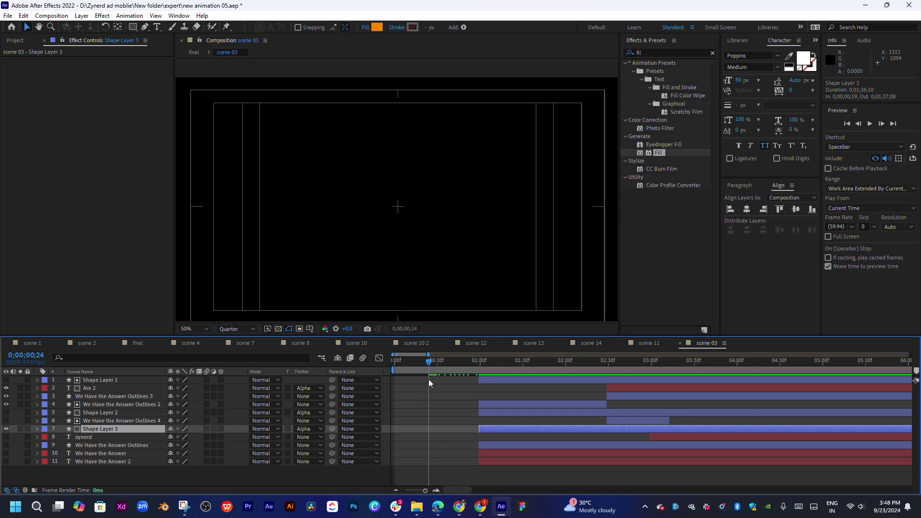
# Step: Extend Shape Layers 1, 2, 3 and We Have the Answer Outlines 2 to 0;00
pyautogui.click(485, 381)
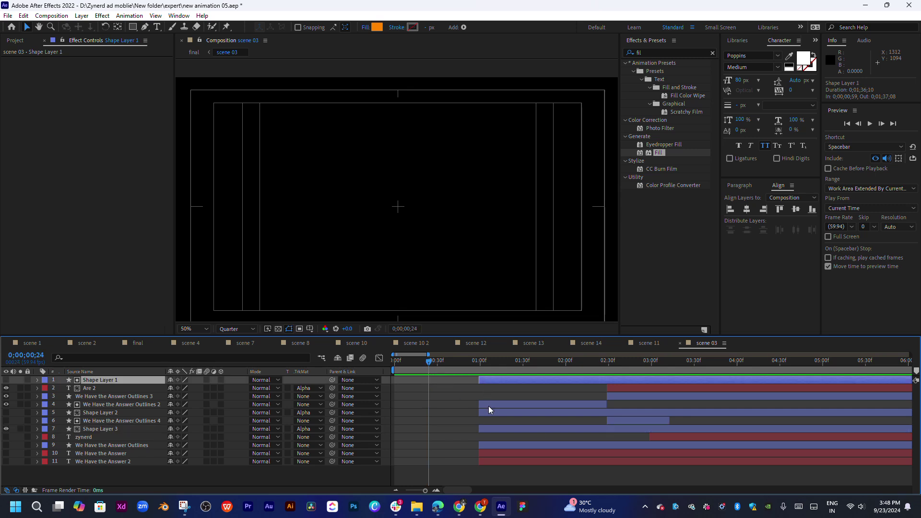
pyautogui.keyDown('shift'); pyautogui.click(490, 406); pyautogui.keyUp('shift')
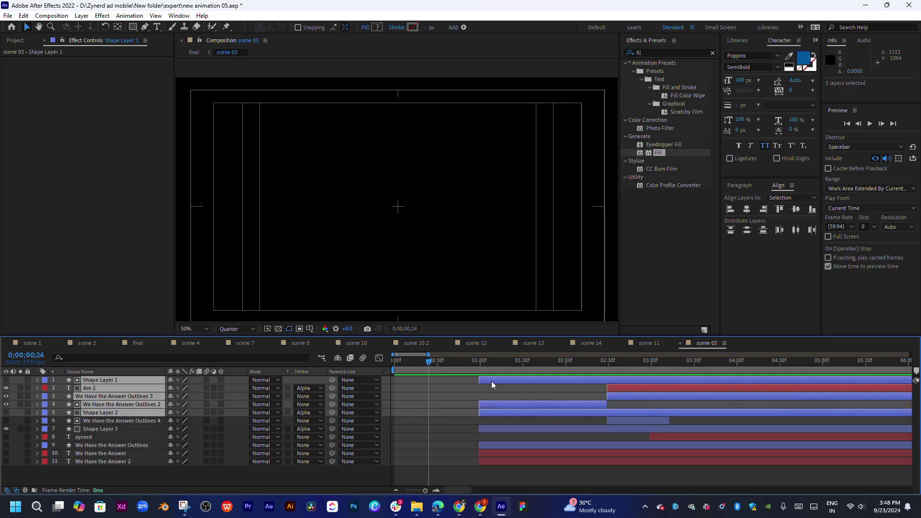
pyautogui.press('F2')
pyautogui.click(494, 380)
pyautogui.keyDown('ctrl'); pyautogui.click(500, 404); pyautogui.keyUp('ctrl')
pyautogui.keyDown('ctrl'); pyautogui.click(498, 412); pyautogui.keyUp('ctrl')
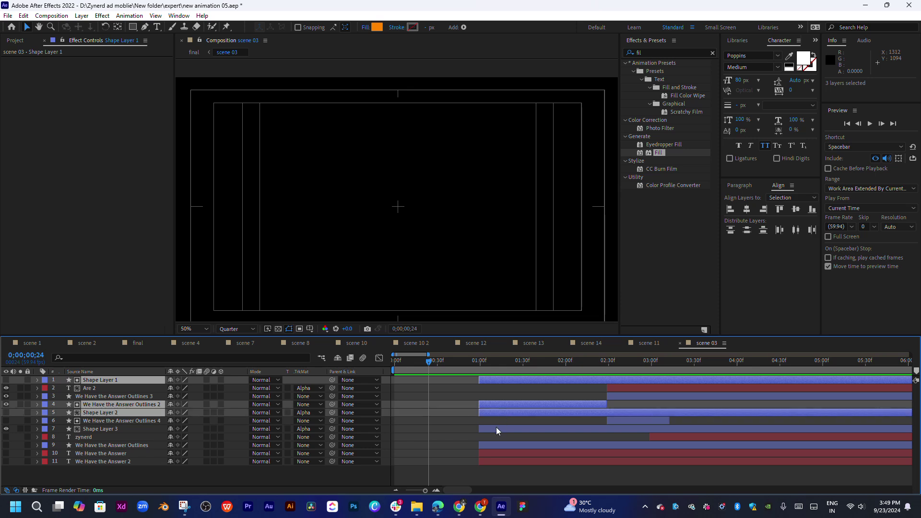
pyautogui.keyDown('ctrl'); pyautogui.click(494, 429); pyautogui.keyUp('ctrl')
pyautogui.moveTo(480, 428); pyautogui.dragTo(395, 428)
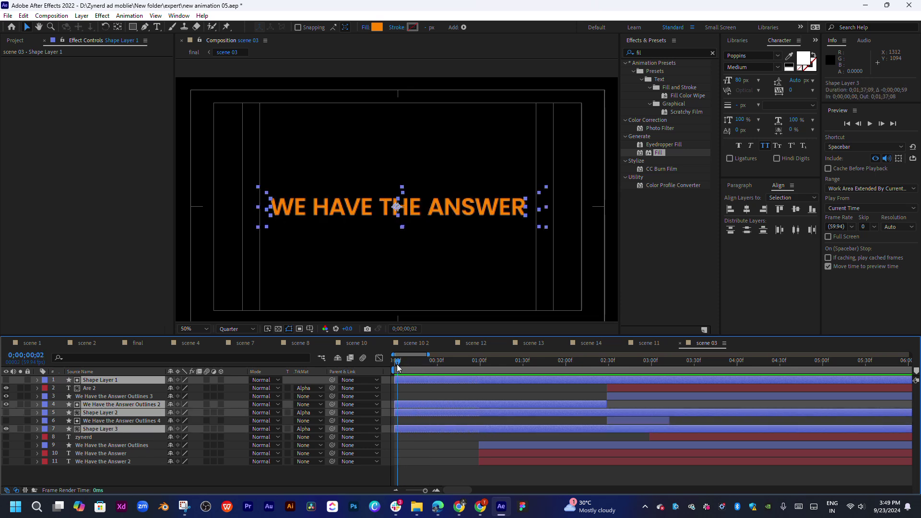
# Step: Preview scene 03 and park the time indicator around 2 seconds
pyautogui.press('space')
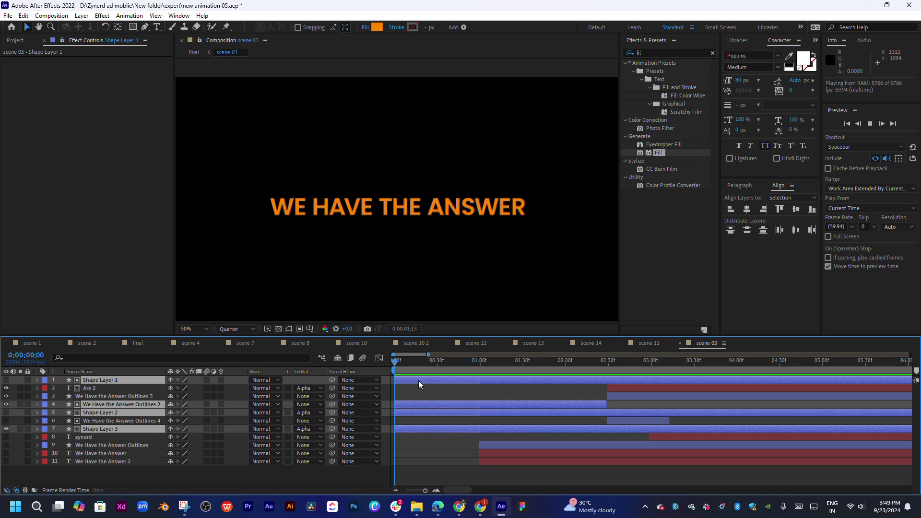
pyautogui.moveTo(619, 369)
pyautogui.mouseDown()
pyautogui.moveTo(664, 375)
pyautogui.moveTo(518, 384)
pyautogui.mouseUp()
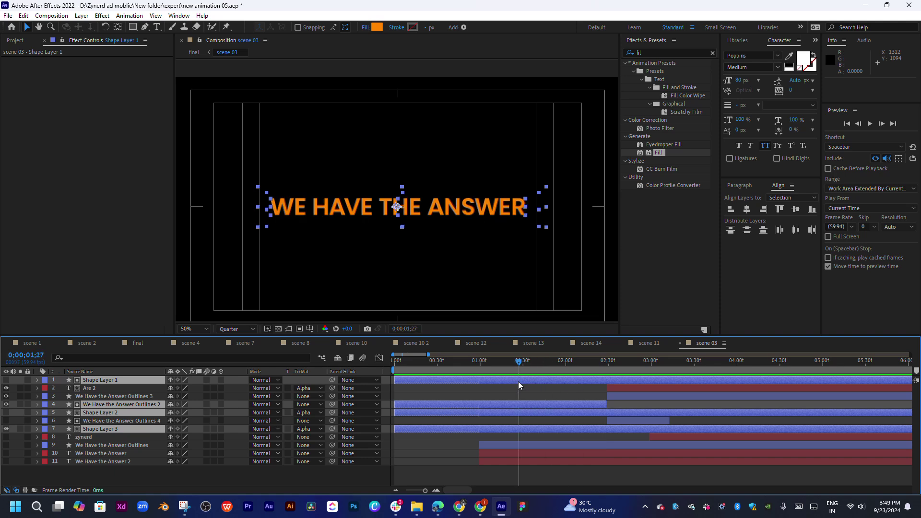
pyautogui.moveTo(641, 389); pyautogui.dragTo(567, 388)
# Step: Slide Are 2 and Outlines 3 earlier and trim Outlines 2 to end at 1;59
pyautogui.click(621, 395)
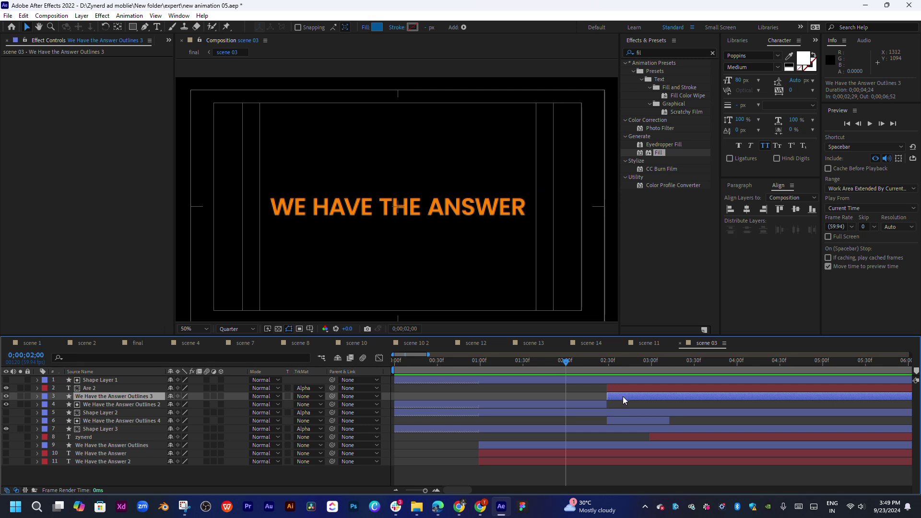
pyautogui.keyDown('ctrl'); pyautogui.click(624, 391); pyautogui.keyUp('ctrl')
pyautogui.keyDown('ctrl'); pyautogui.click(630, 418); pyautogui.keyUp('ctrl')
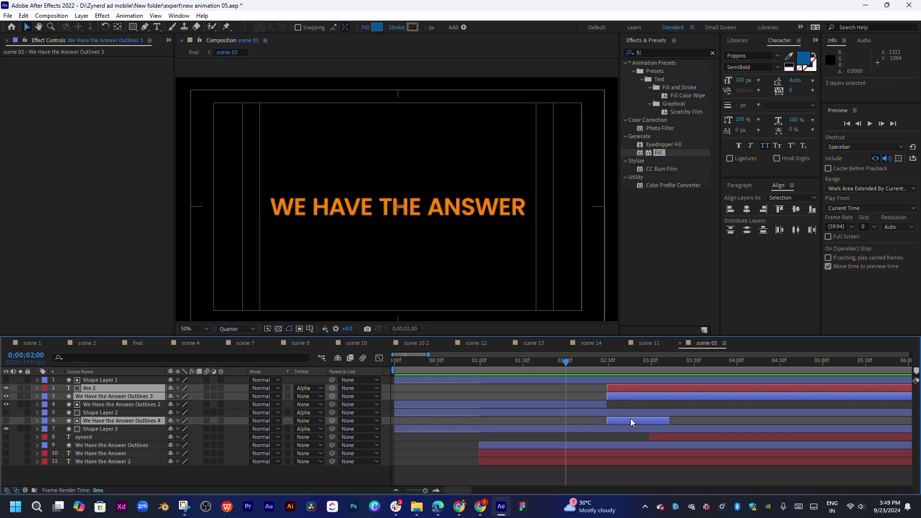
pyautogui.keyDown('ctrl'); pyautogui.click(631, 419); pyautogui.keyUp('ctrl')
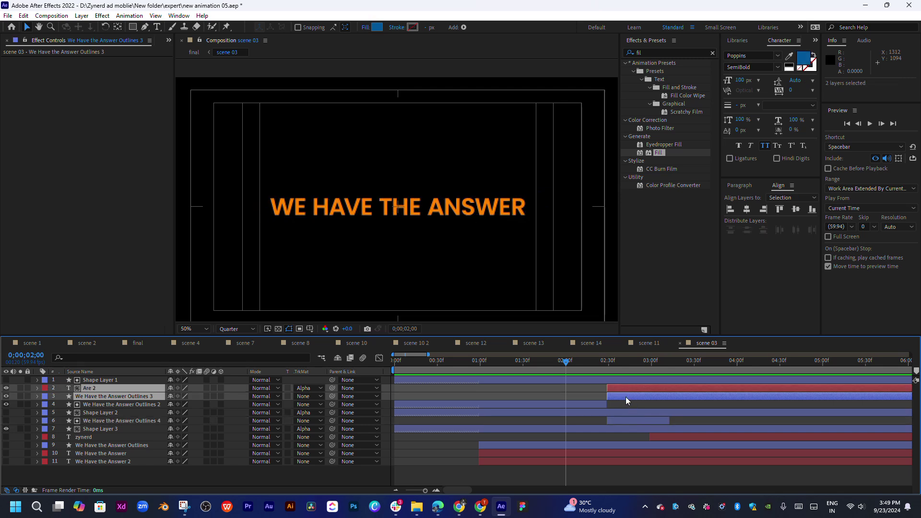
pyautogui.moveTo(619, 399); pyautogui.dragTo(567, 405)
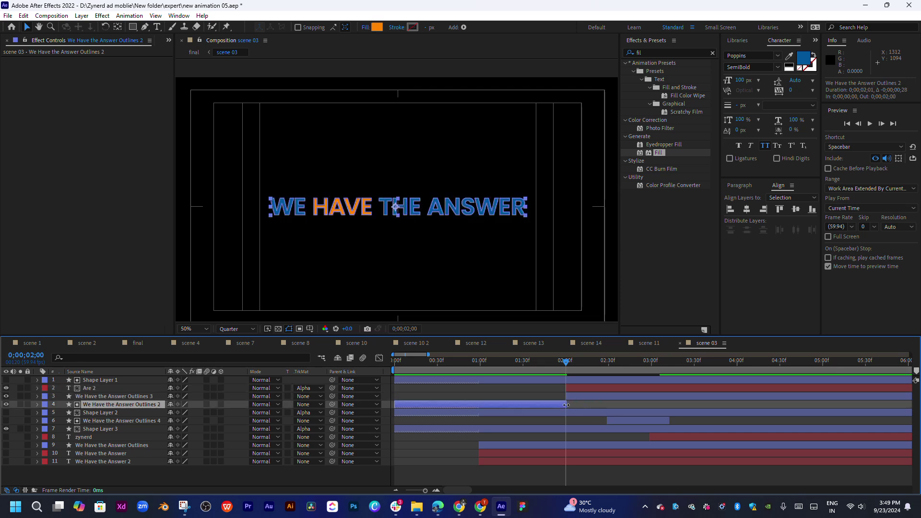
pyautogui.scroll(5, 570, 406)
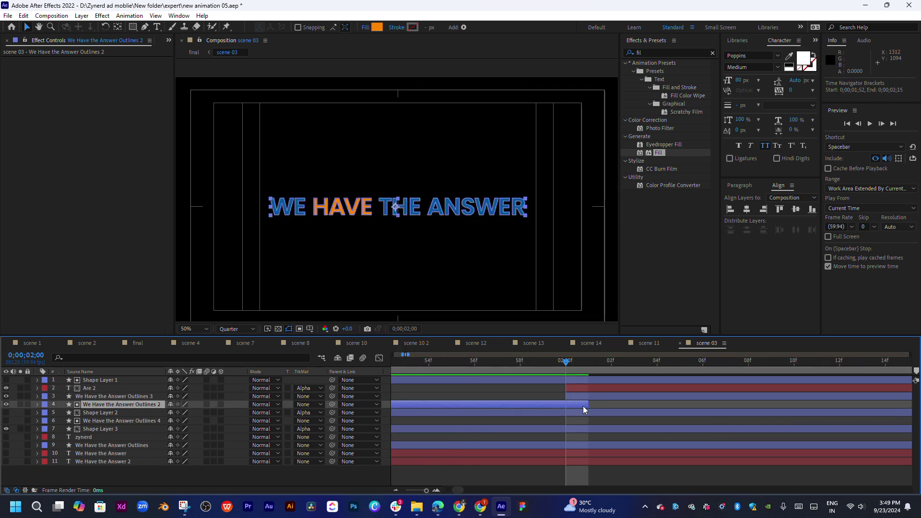
pyautogui.moveTo(586, 406); pyautogui.dragTo(578, 405)
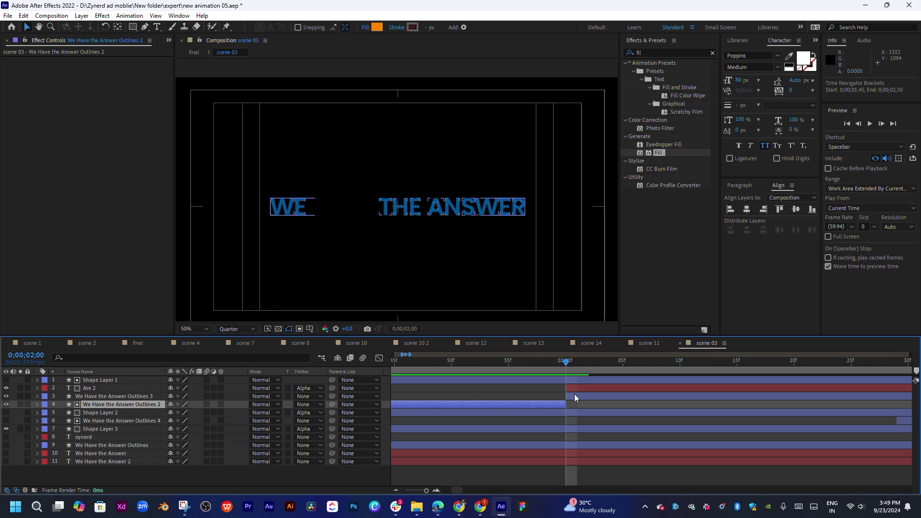
pyautogui.scroll(-5, 575, 394)
# Step: Check the word swap around 2 seconds and restore the ARE layers' start to about 2;30
pyautogui.click(548, 363)
pyautogui.moveTo(548, 365); pyautogui.dragTo(720, 375)
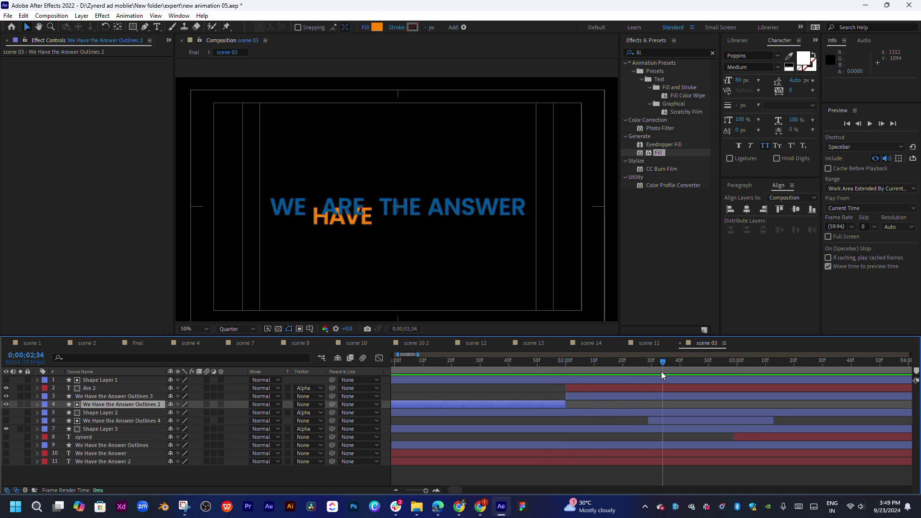
pyautogui.moveTo(657, 380); pyautogui.dragTo(570, 370)
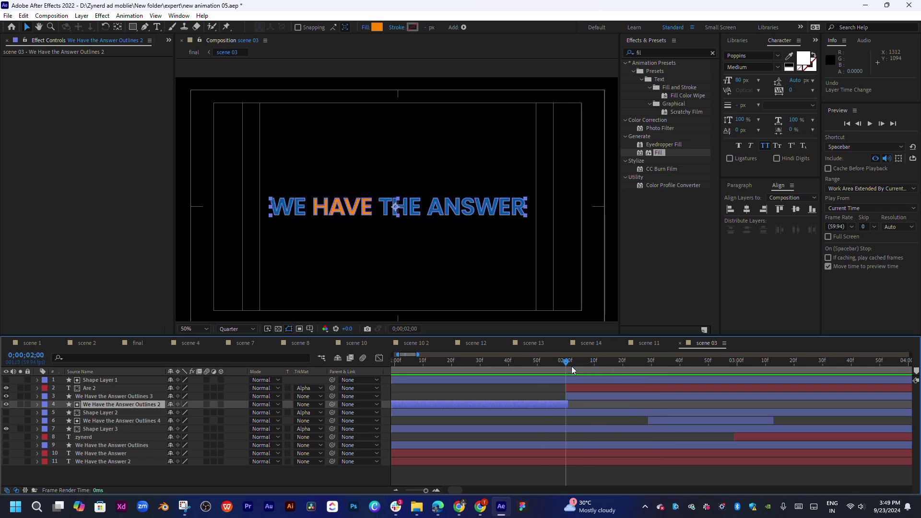
pyautogui.moveTo(571, 388)
pyautogui.mouseDown()
pyautogui.moveTo(631, 380)
pyautogui.moveTo(574, 376)
pyautogui.mouseUp()
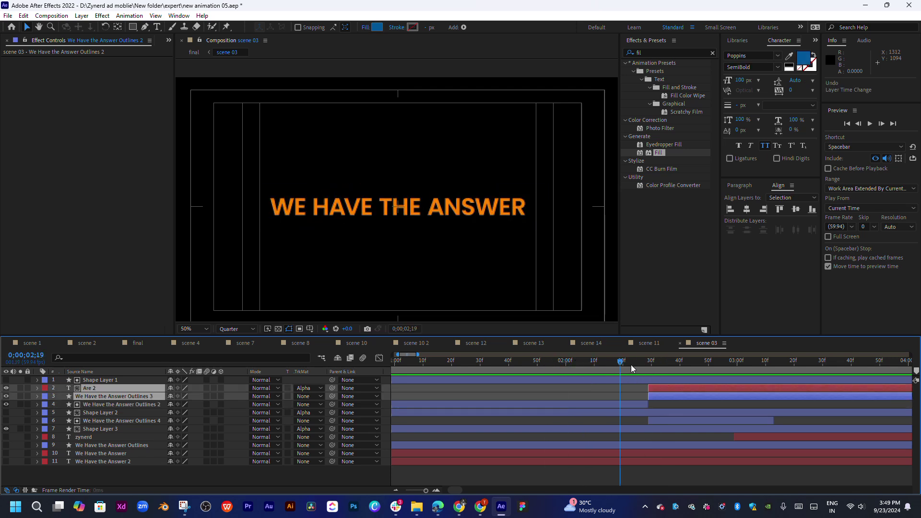
# Step: Open the scene 2 composition at its 0:00:03:15 keyframe
pyautogui.scroll(-2, 581, 389)
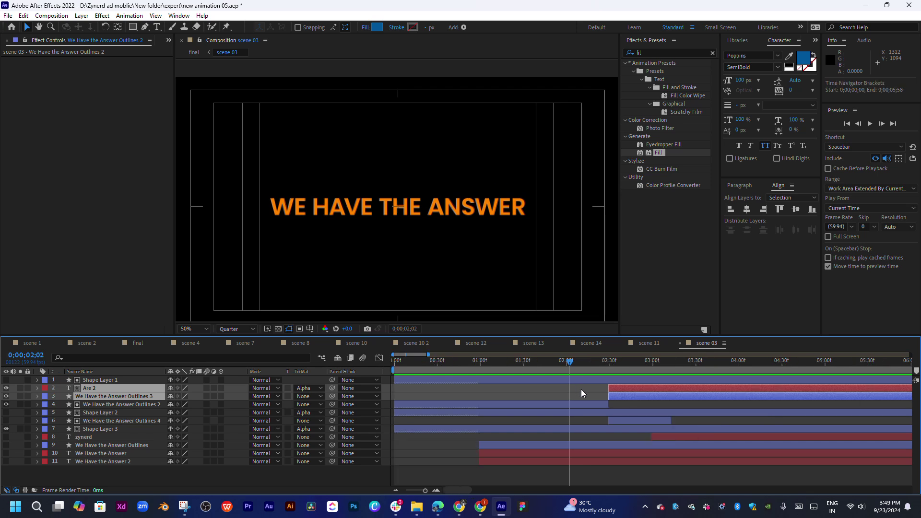
pyautogui.scroll(-2, 581, 390)
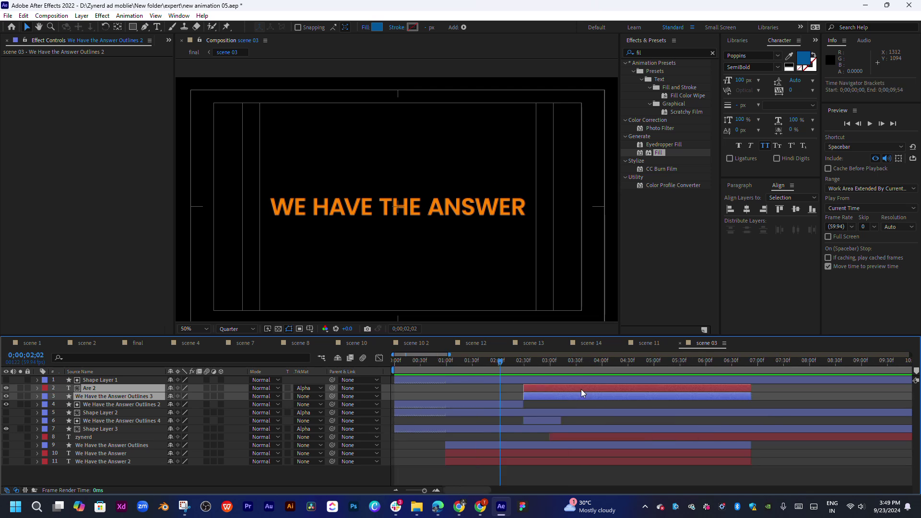
pyautogui.click(76, 344)
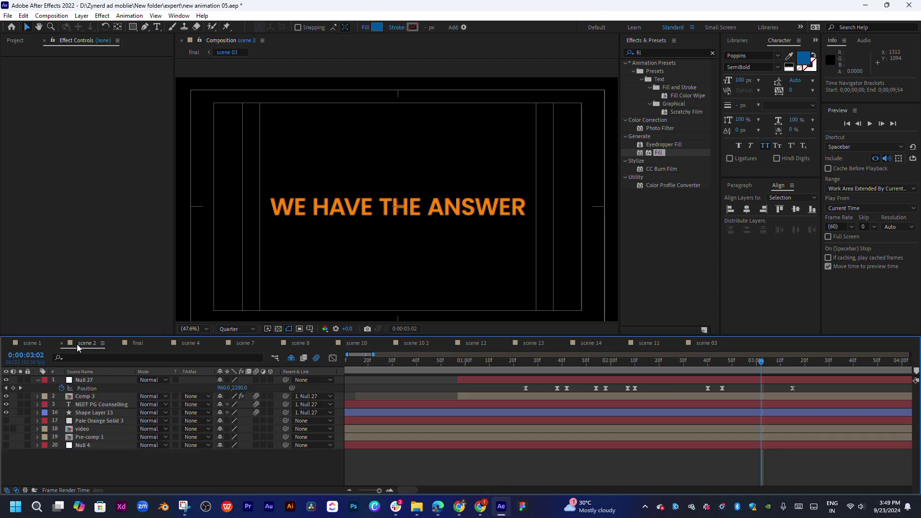
pyautogui.press('k')
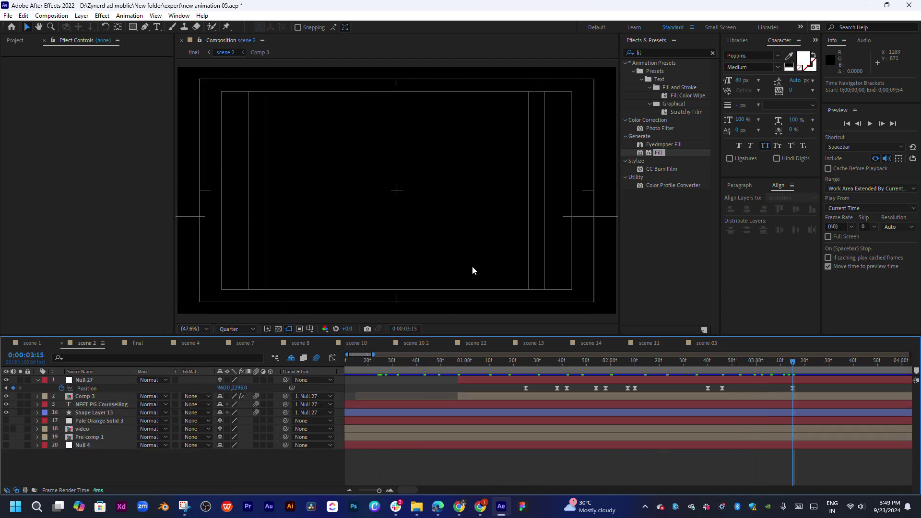